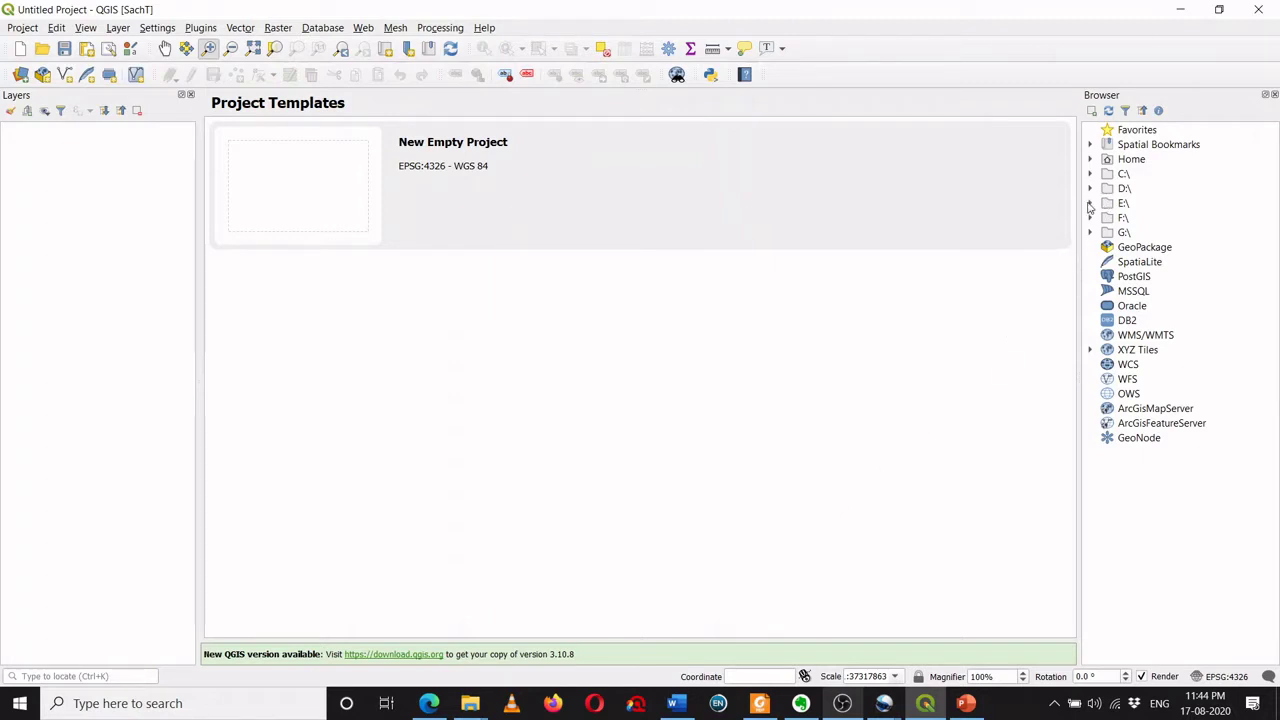
Add country.shp from the E:\WPG24_GIS\Data\Classwork_Data_1 folder to the map.
left_click(1090, 204)
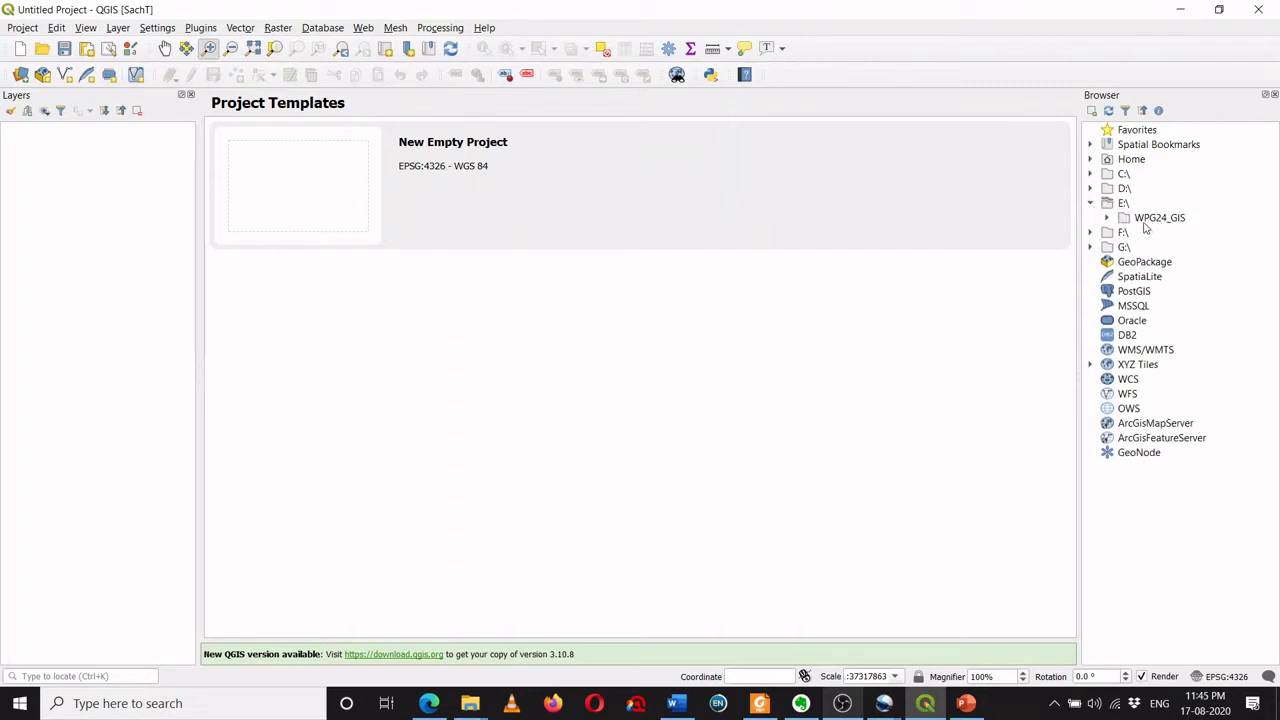
left_click(1107, 218)
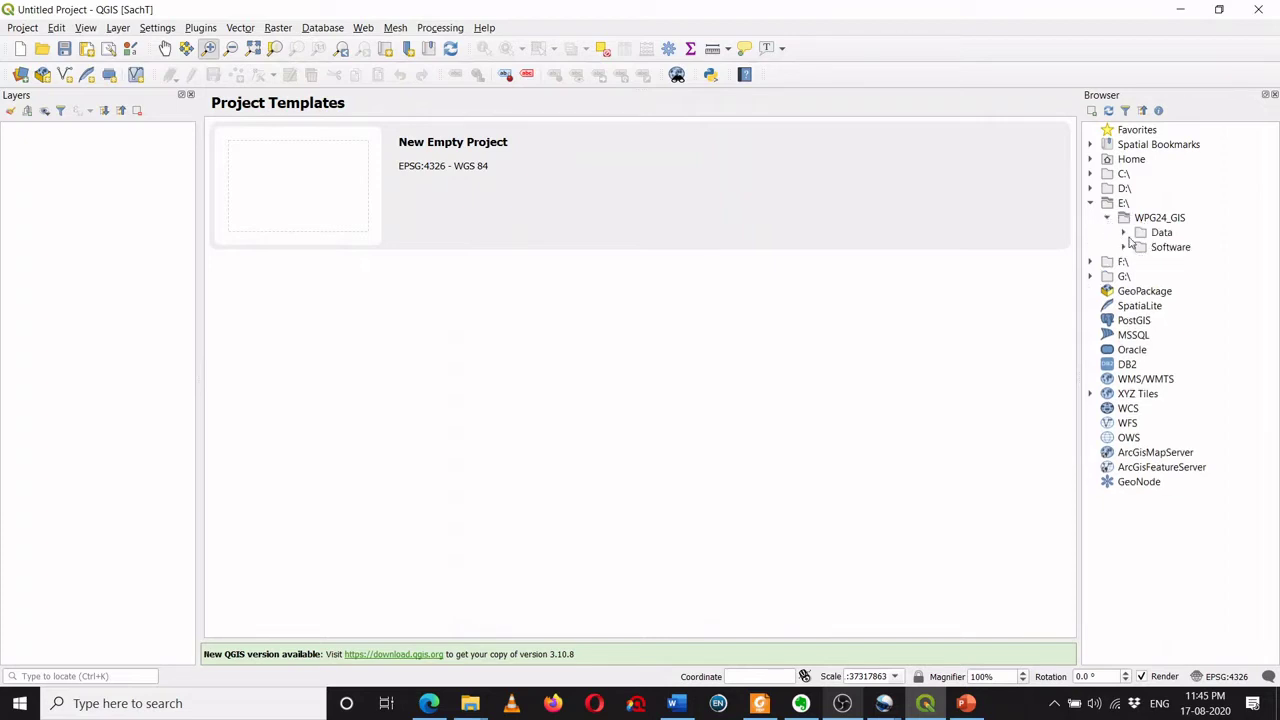
left_click(1124, 233)
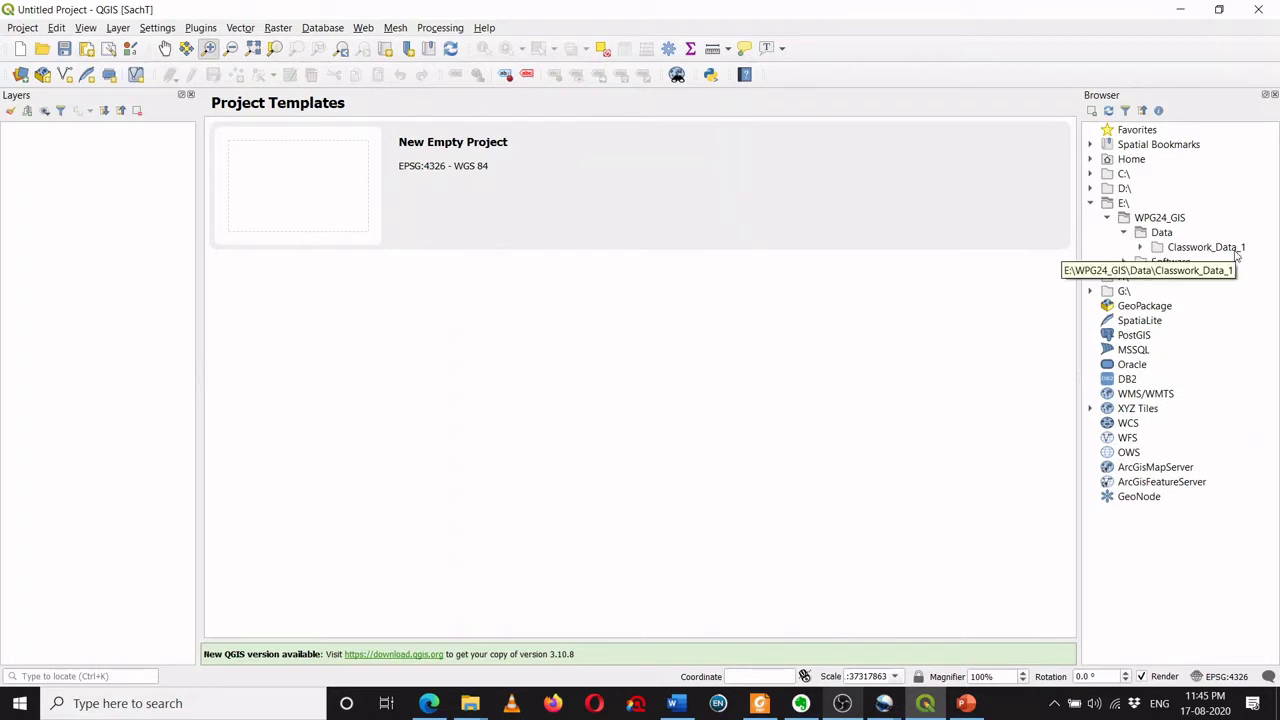
left_click(1140, 252)
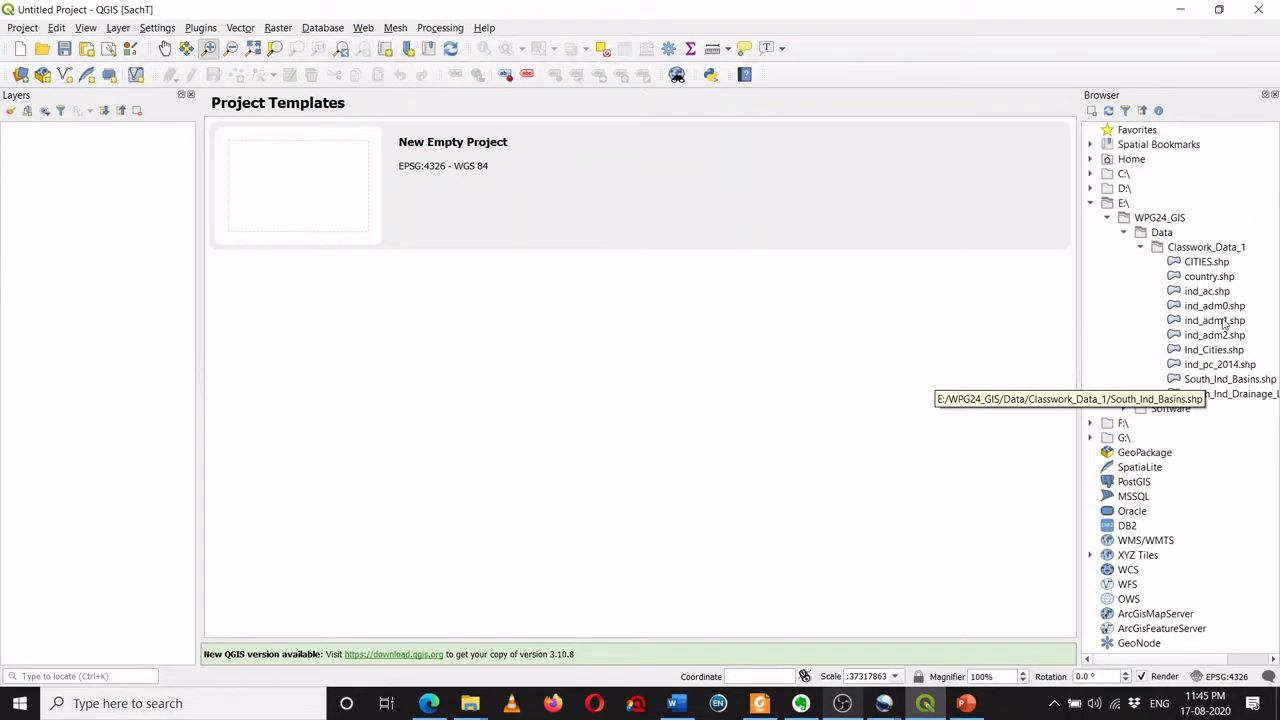
left_click(1205, 281)
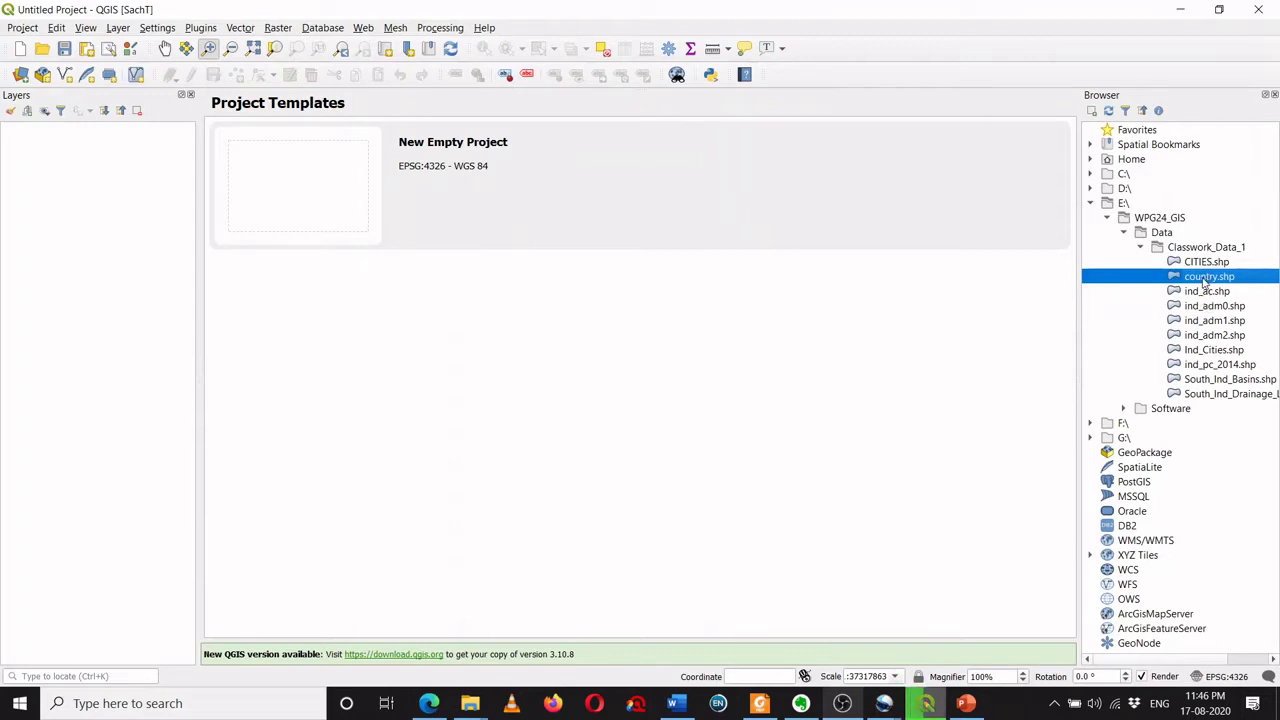
left_click_drag(1205, 280, 1000, 240)
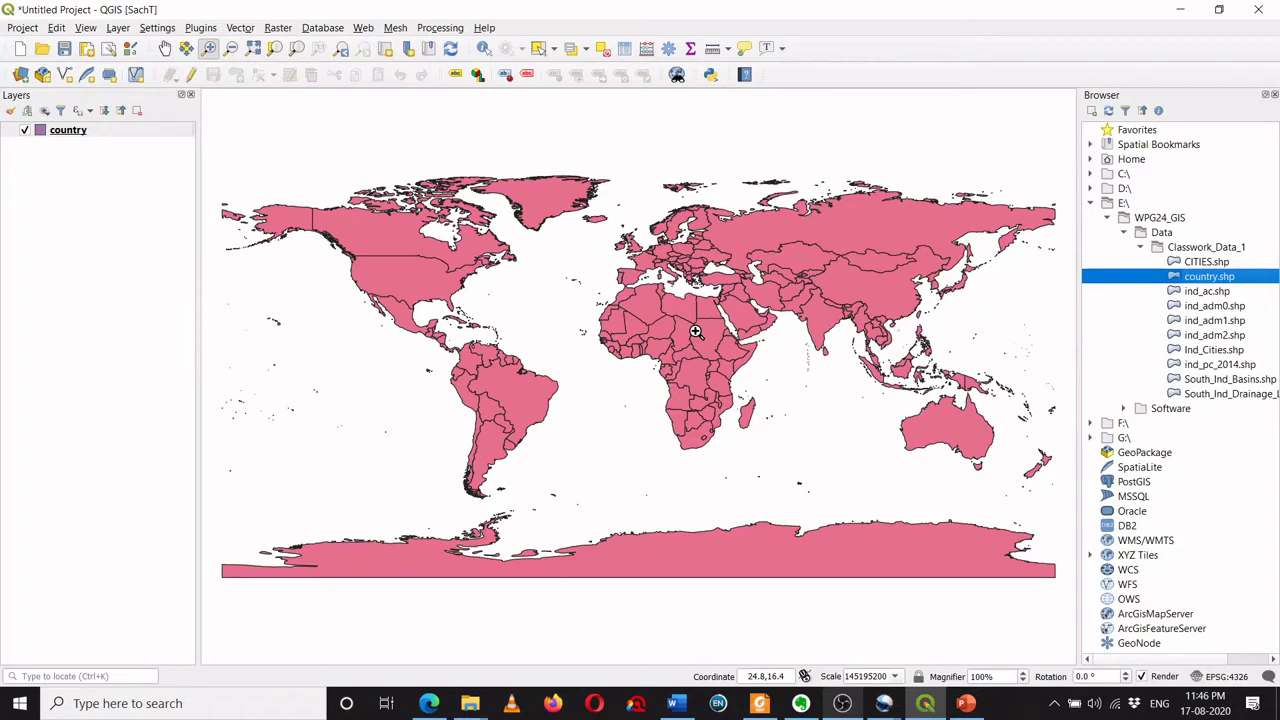
Pan the world map east and back west to view different parts of the country layer.
left_click(165, 48)
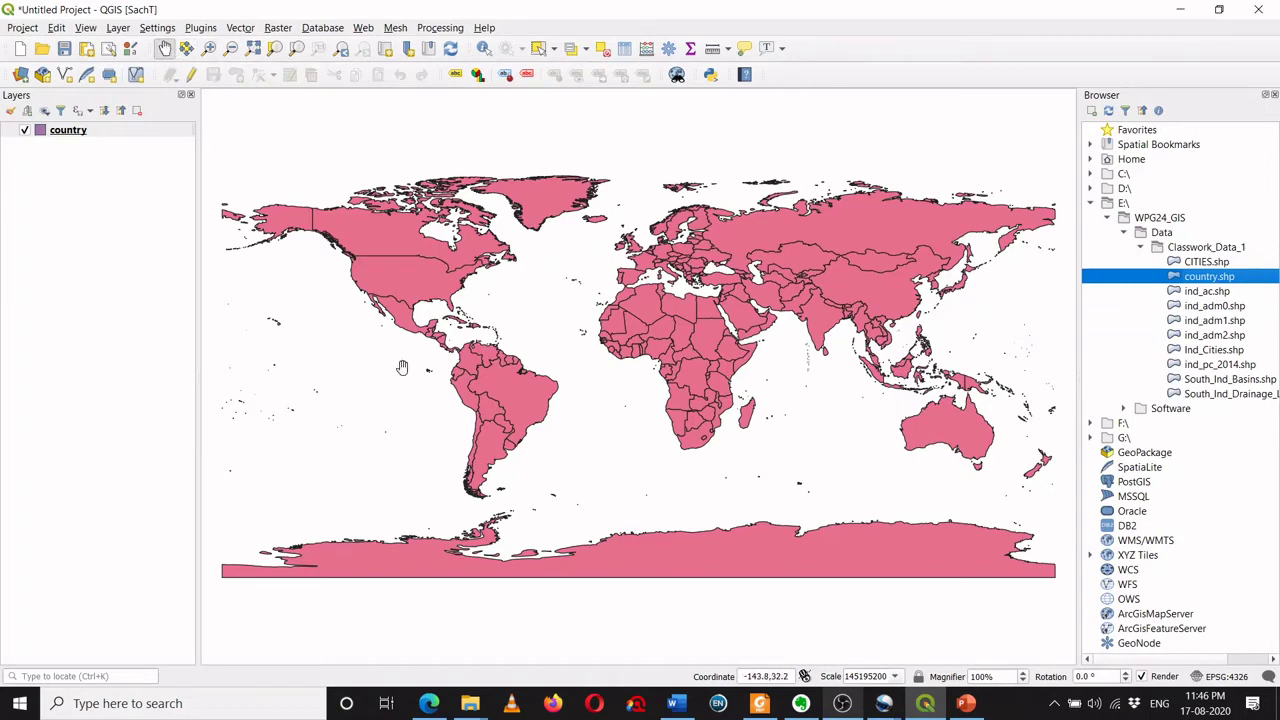
left_click_drag(737, 280, 962, 235)
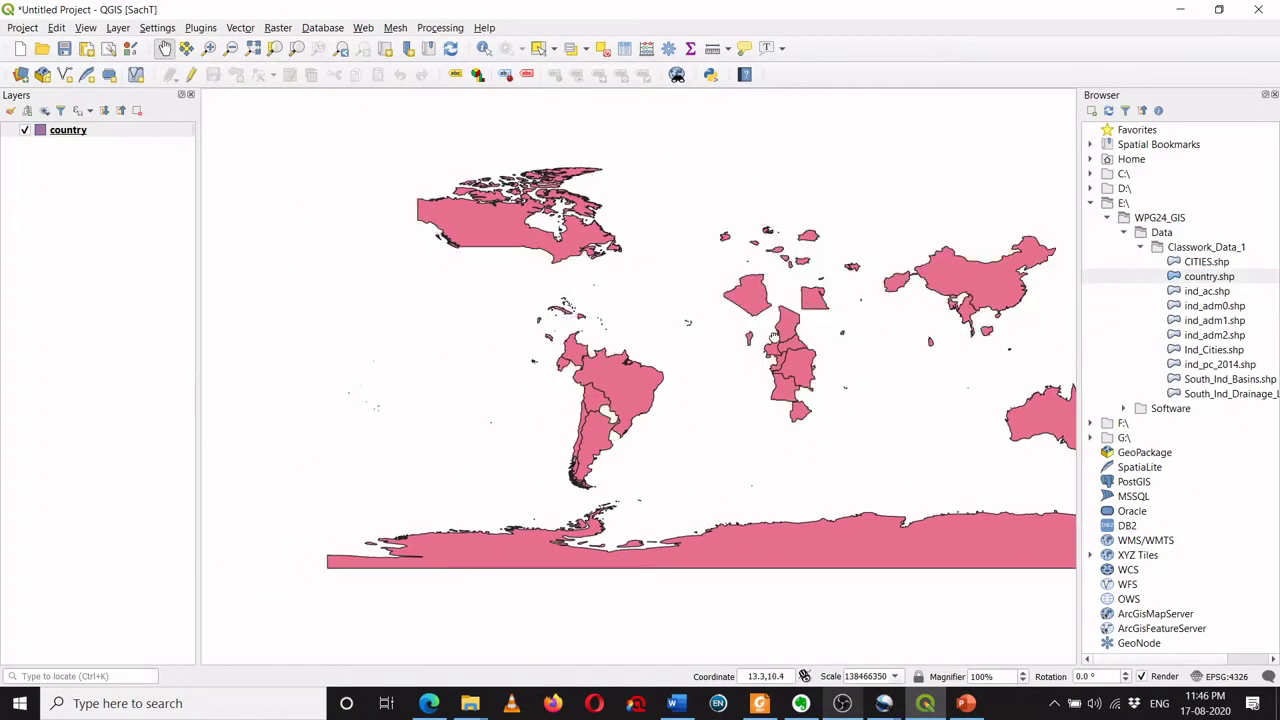
left_click_drag(728, 305, 578, 318)
left_click_drag(849, 297, 593, 370)
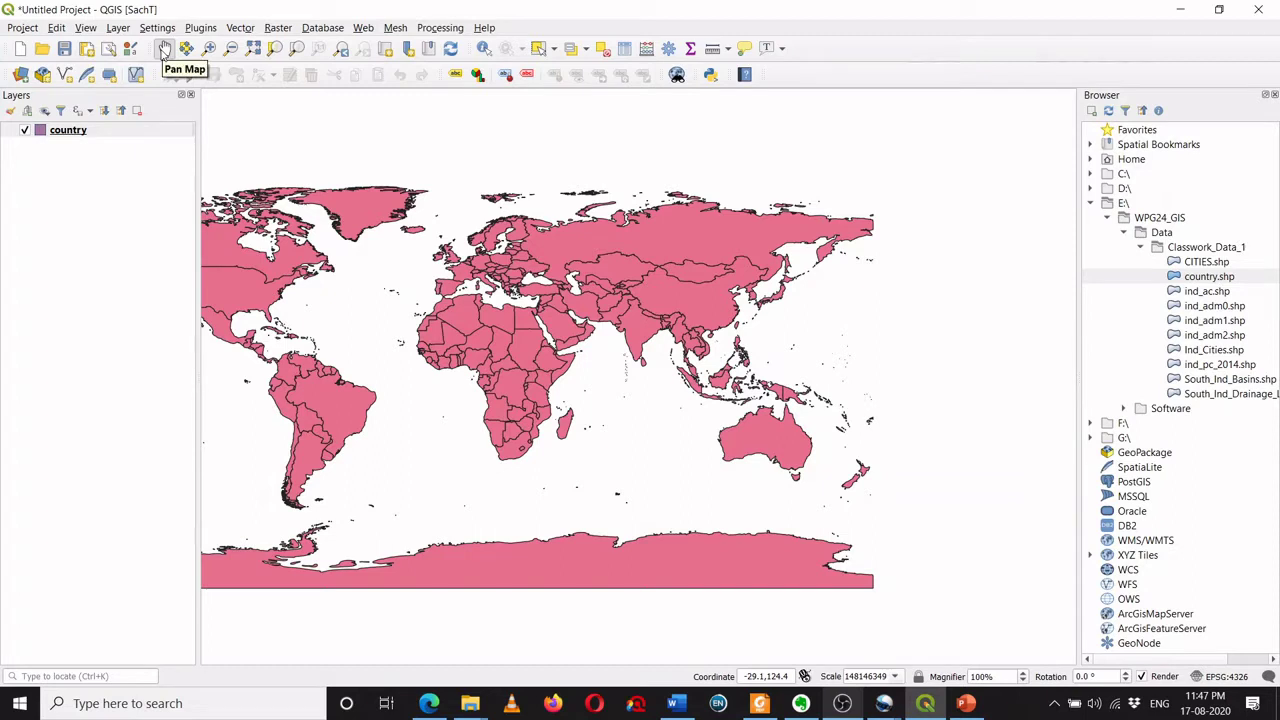
Magnify the screen around the Pan Map tool, return it to 100%, and pan the map so the Americas are in view.
key("super+plus")
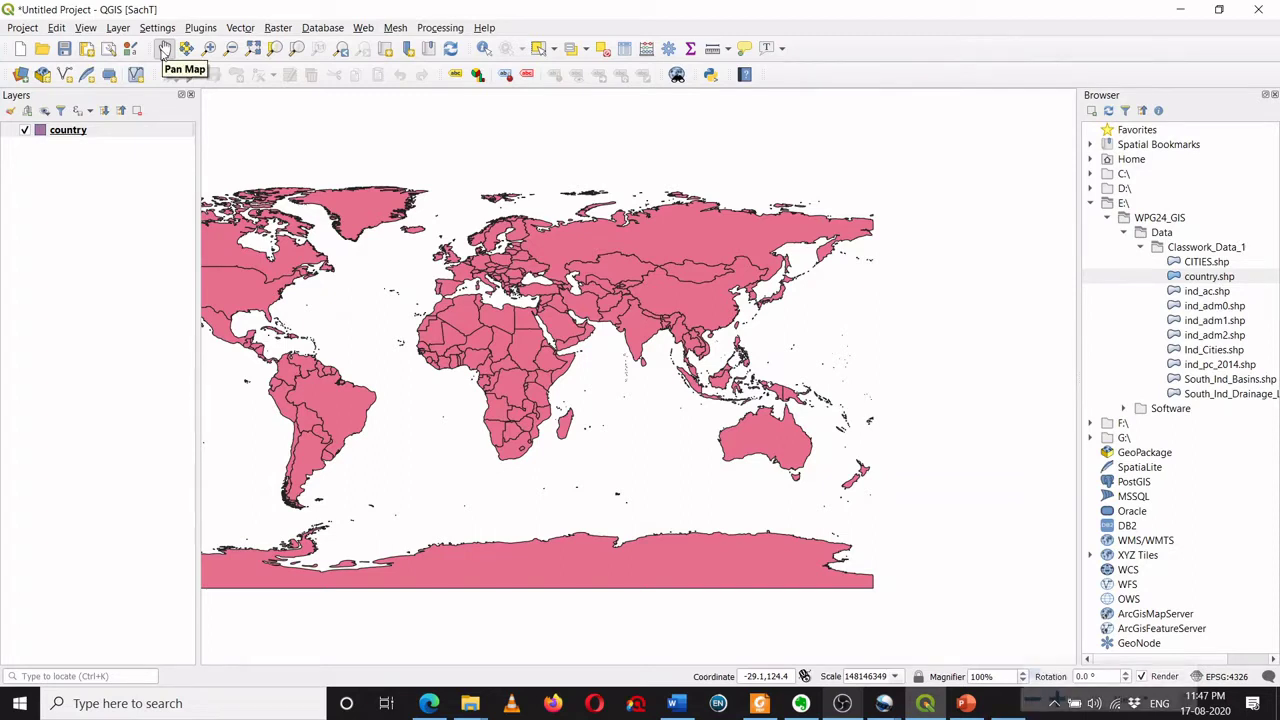
key("super+plus")
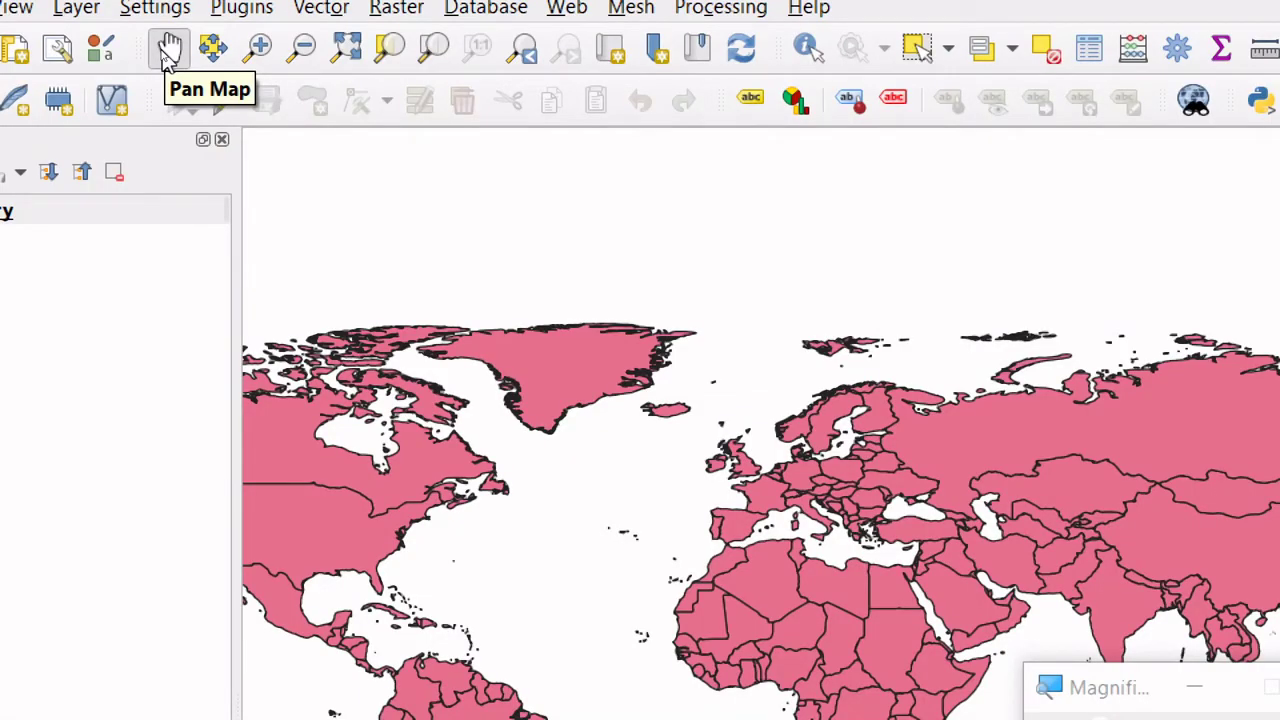
key("super+minus")
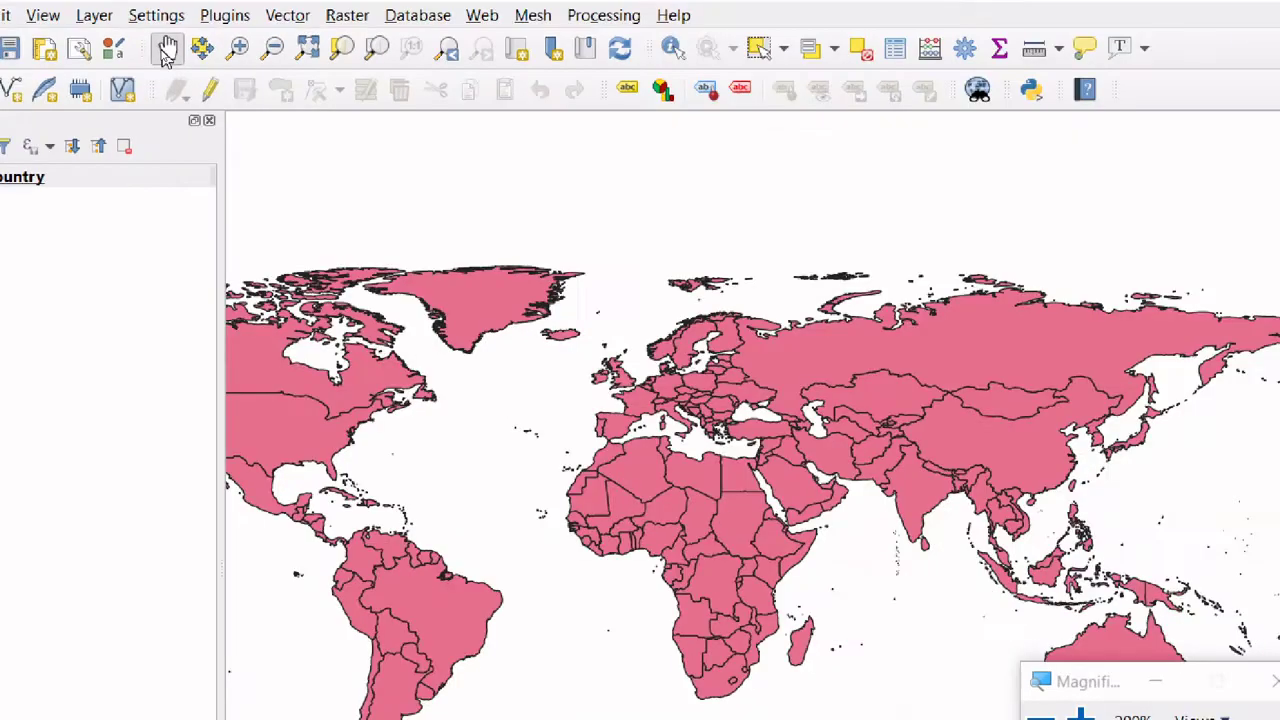
left_click(164, 50)
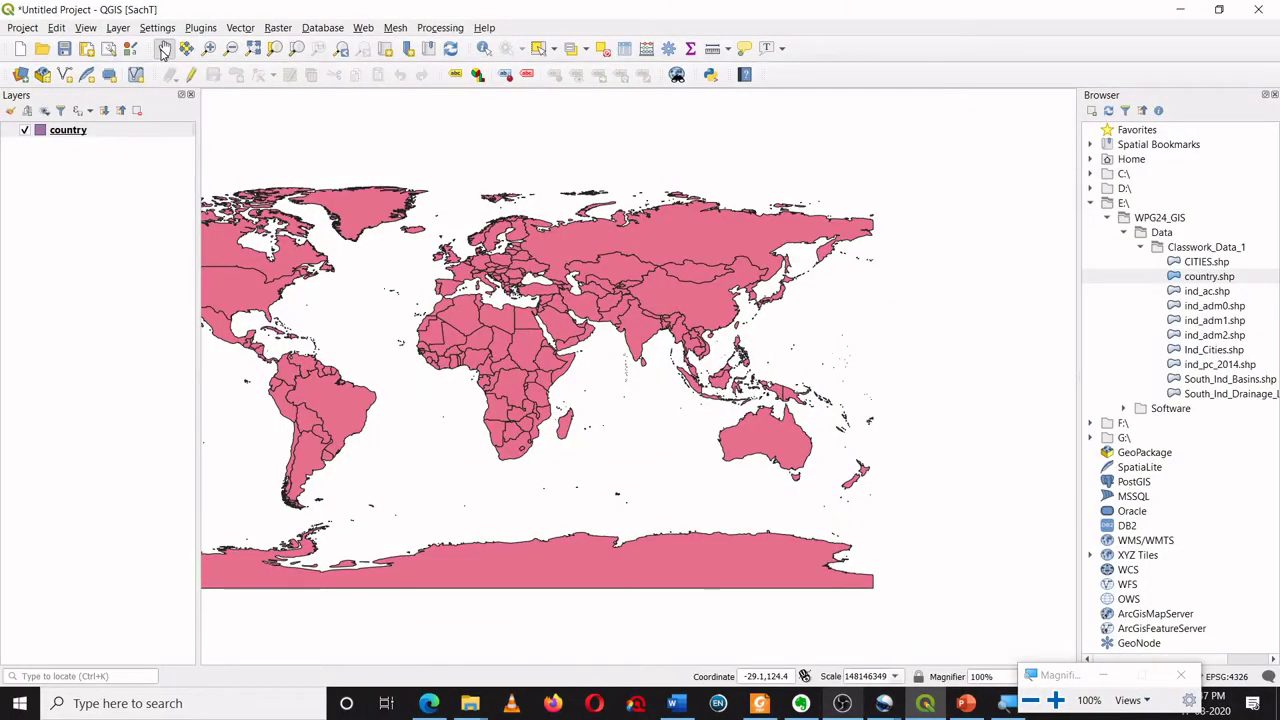
left_click_drag(295, 313, 560, 288)
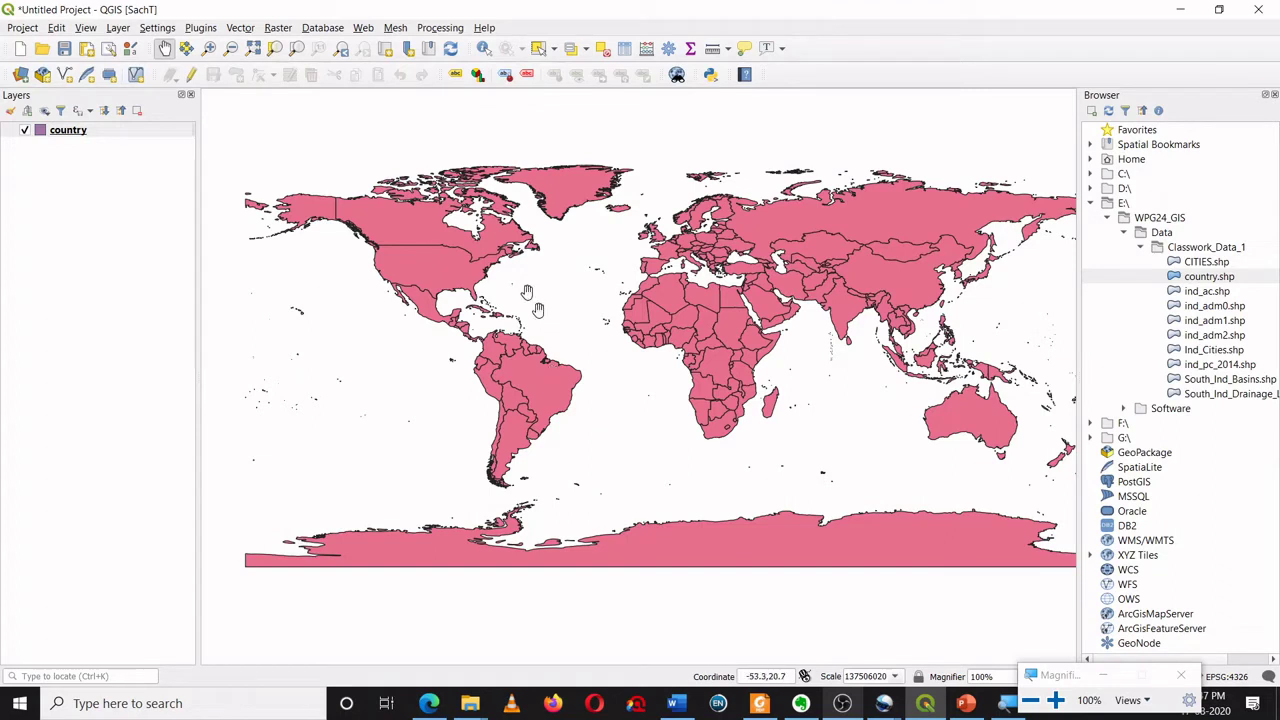
Zoom in repeatedly with rectangles from the Mediterranean region down to a small bay on Greece's eastern coast.
left_click(210, 50)
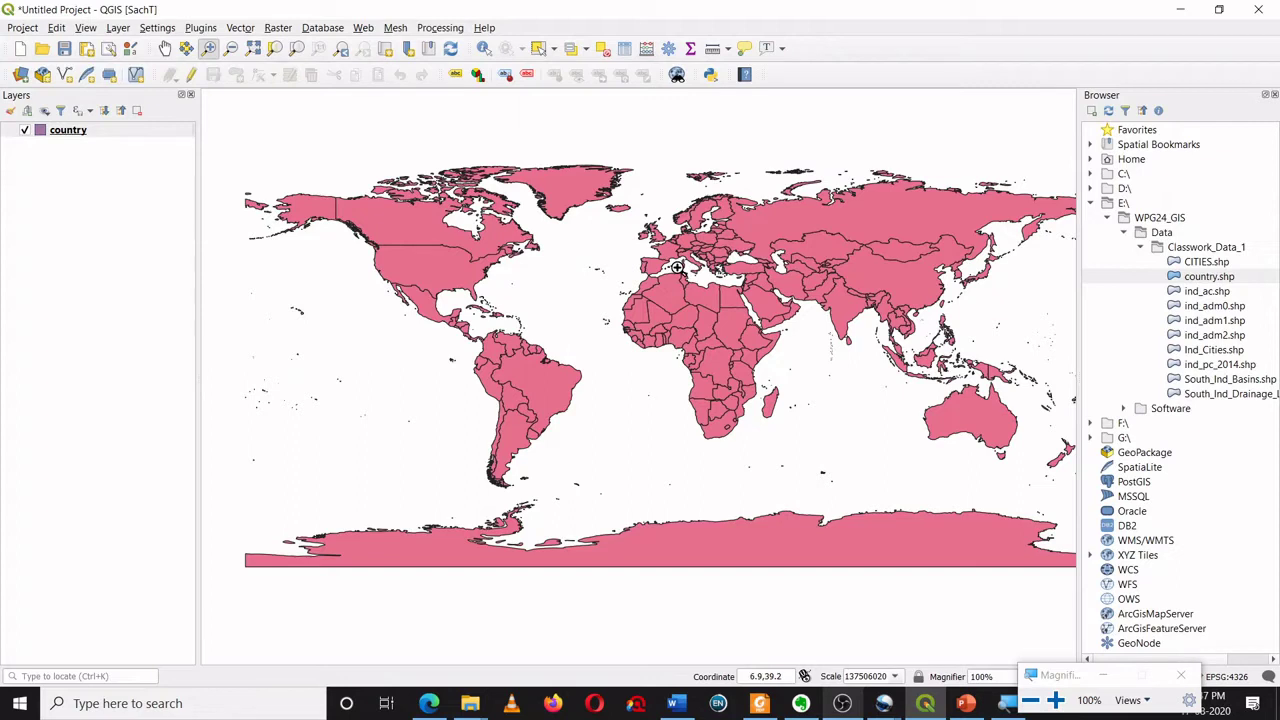
left_click_drag(663, 261, 769, 322)
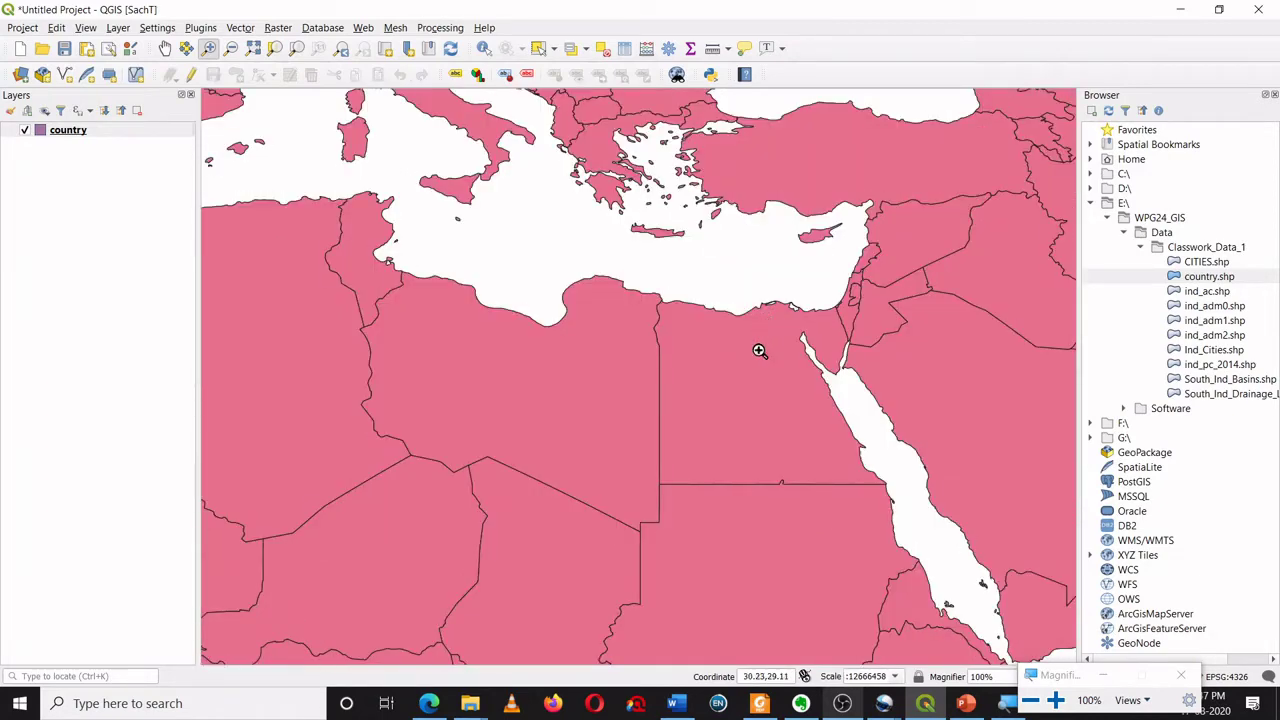
left_click_drag(557, 124, 737, 231)
left_click_drag(470, 212, 642, 364)
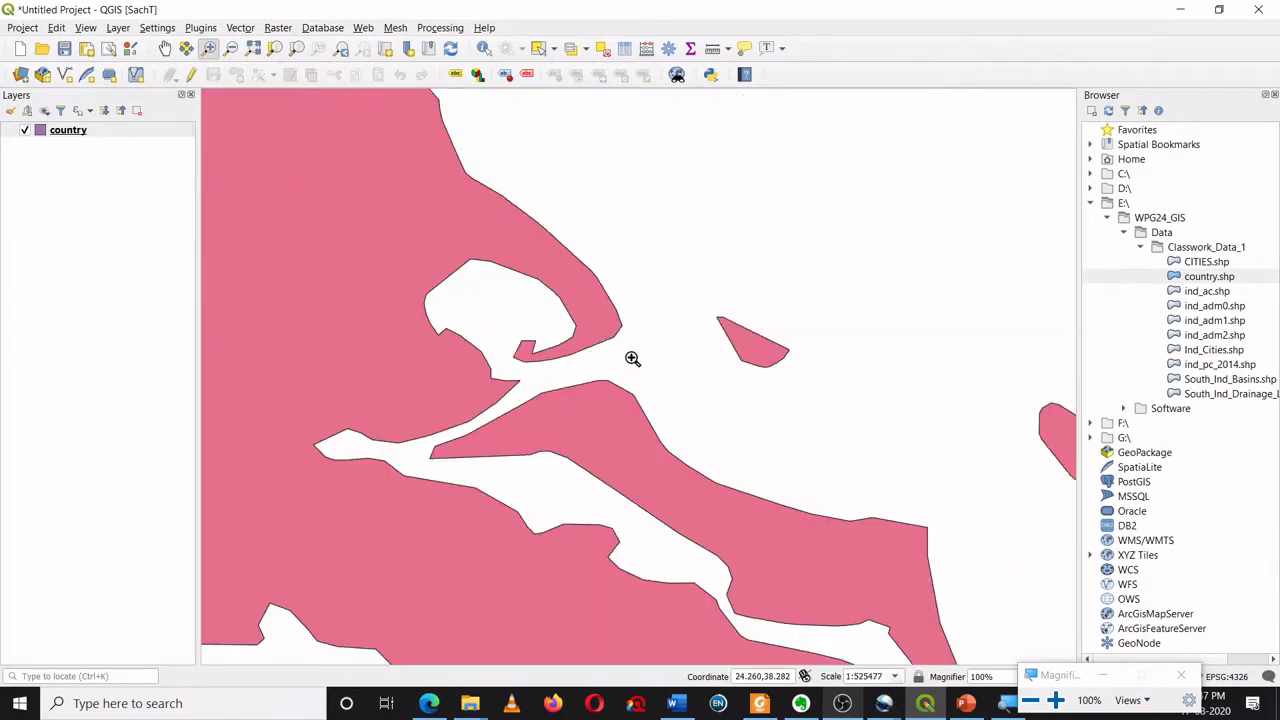
left_click_drag(428, 246, 631, 453)
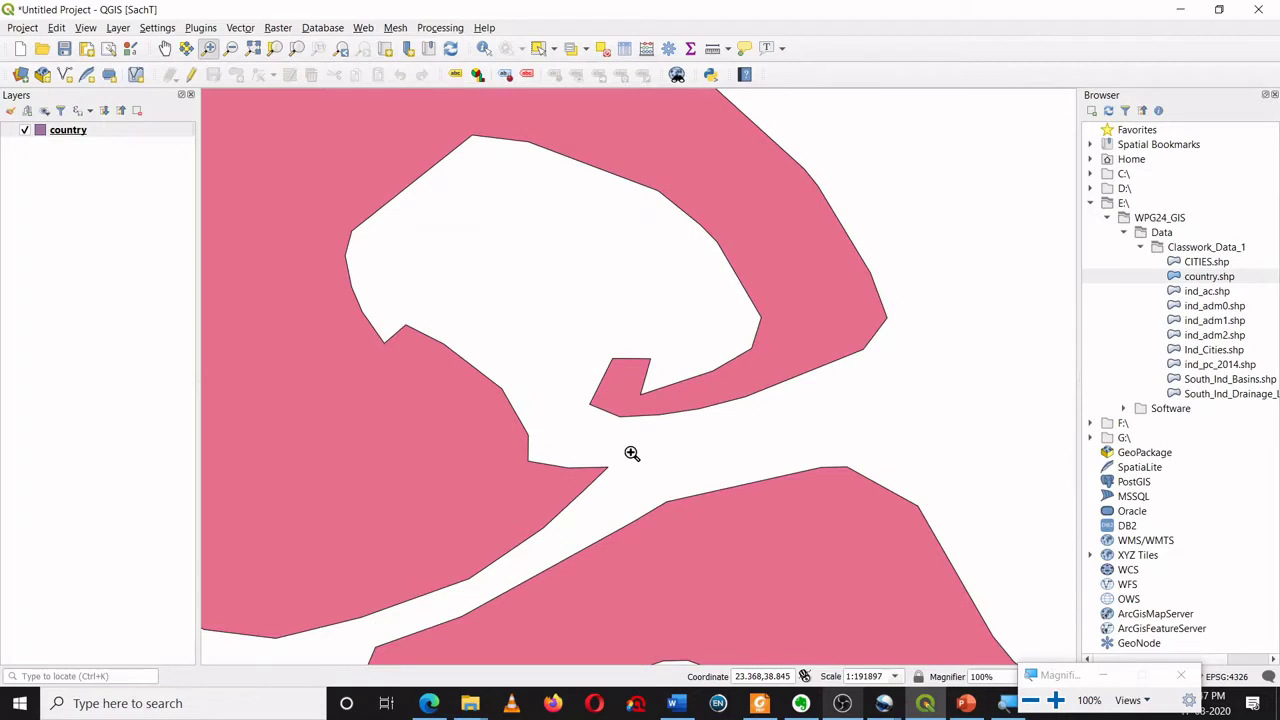
Zoom out in stages from the Greek coast to the whole world and fit the map to its full extent.
key("ctrl+alt+minus")
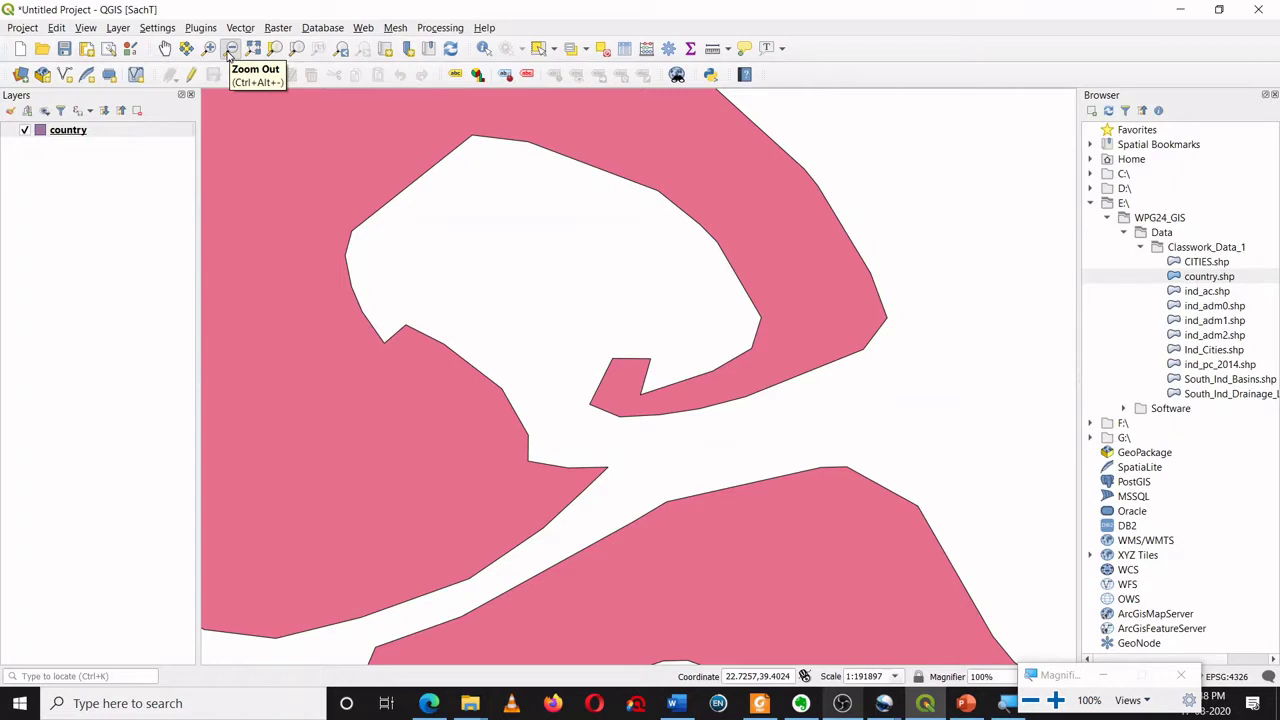
left_click(230, 49)
left_click_drag(340, 205, 830, 438)
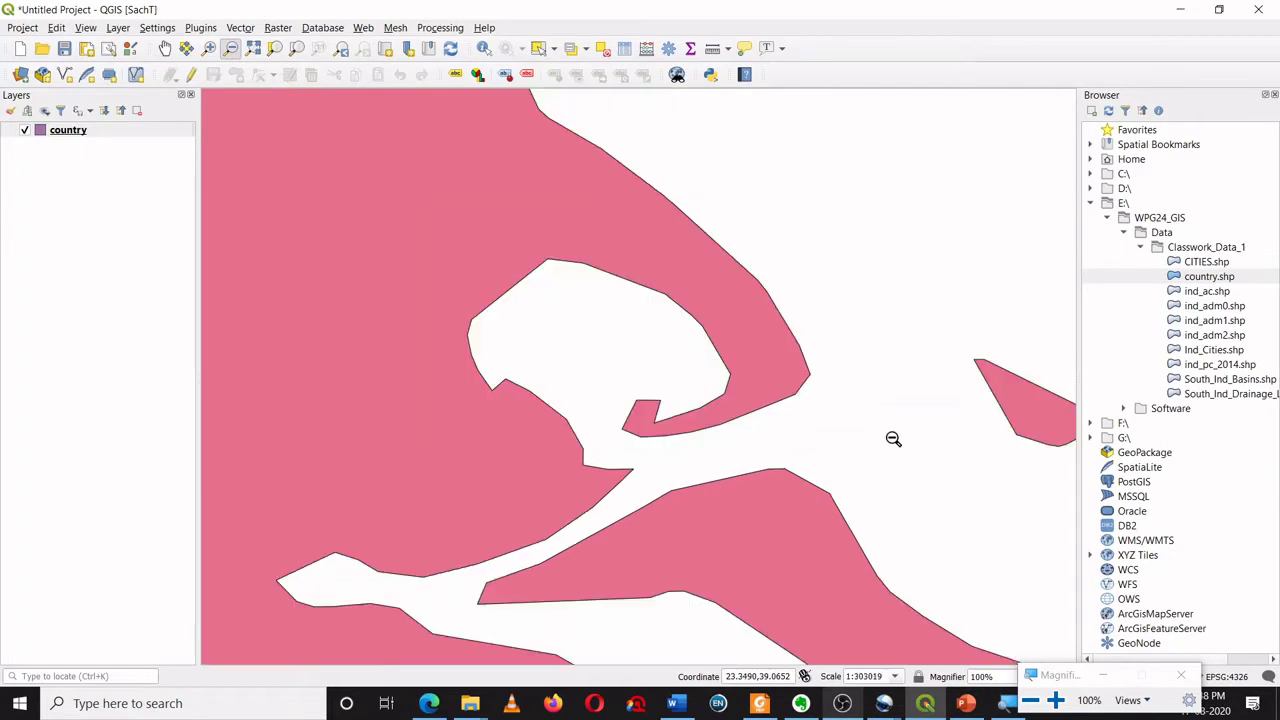
left_click_drag(543, 270, 641, 366)
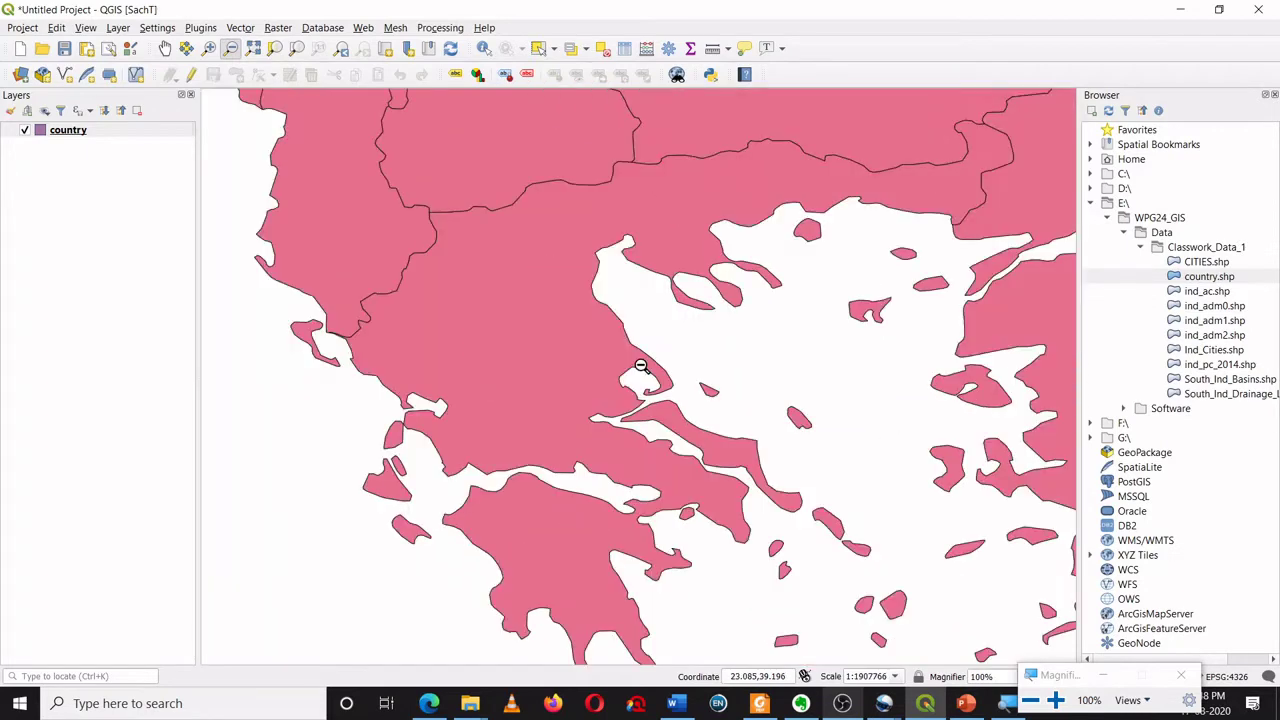
left_click_drag(488, 248, 534, 318)
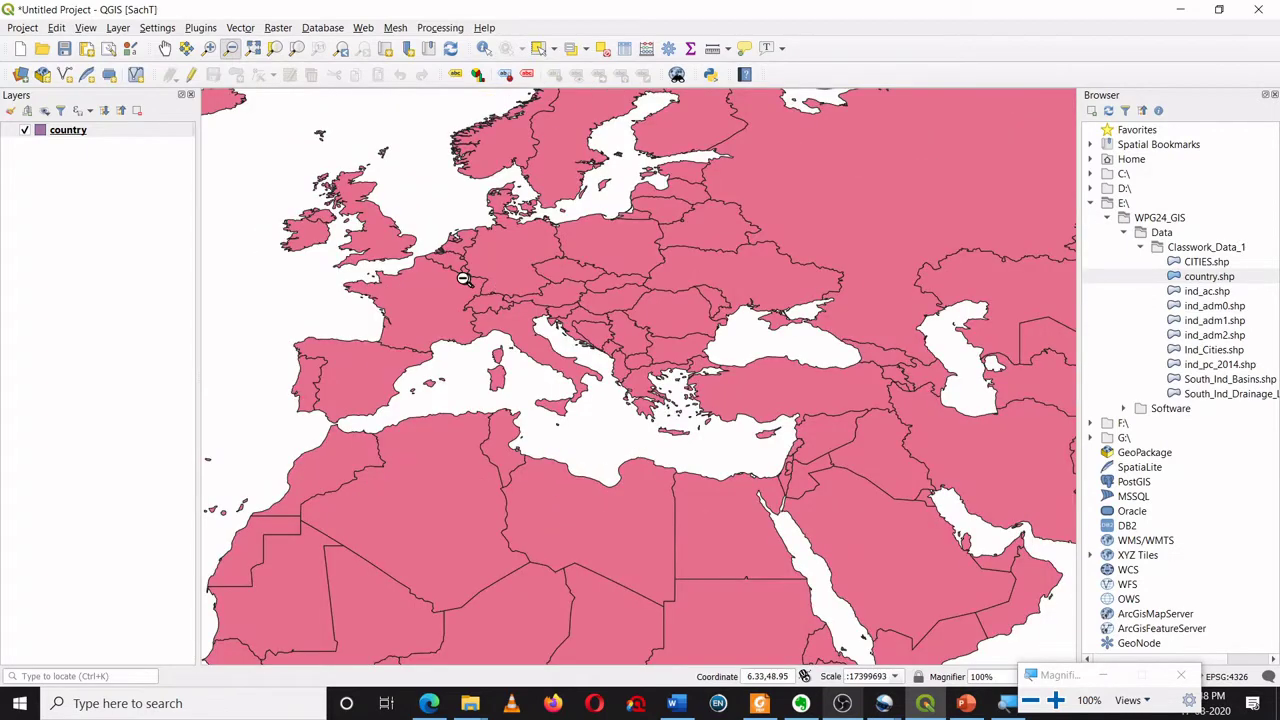
left_click_drag(463, 279, 551, 337)
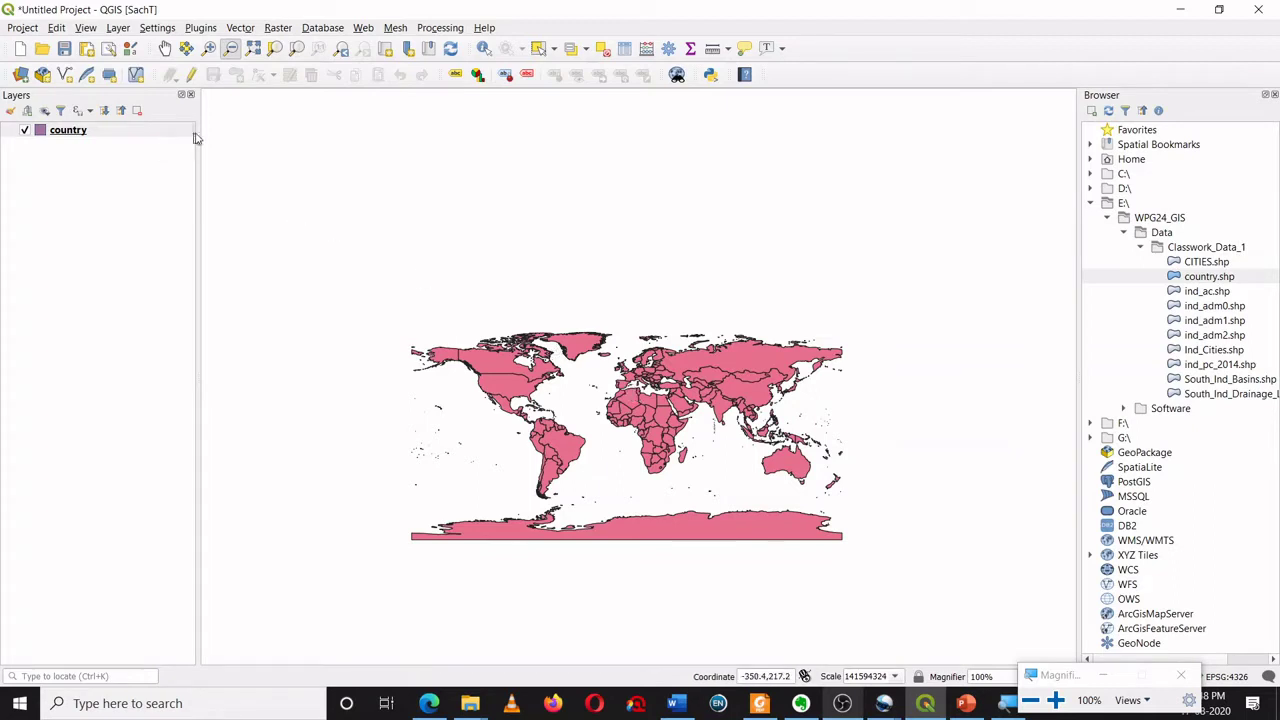
left_click(252, 52)
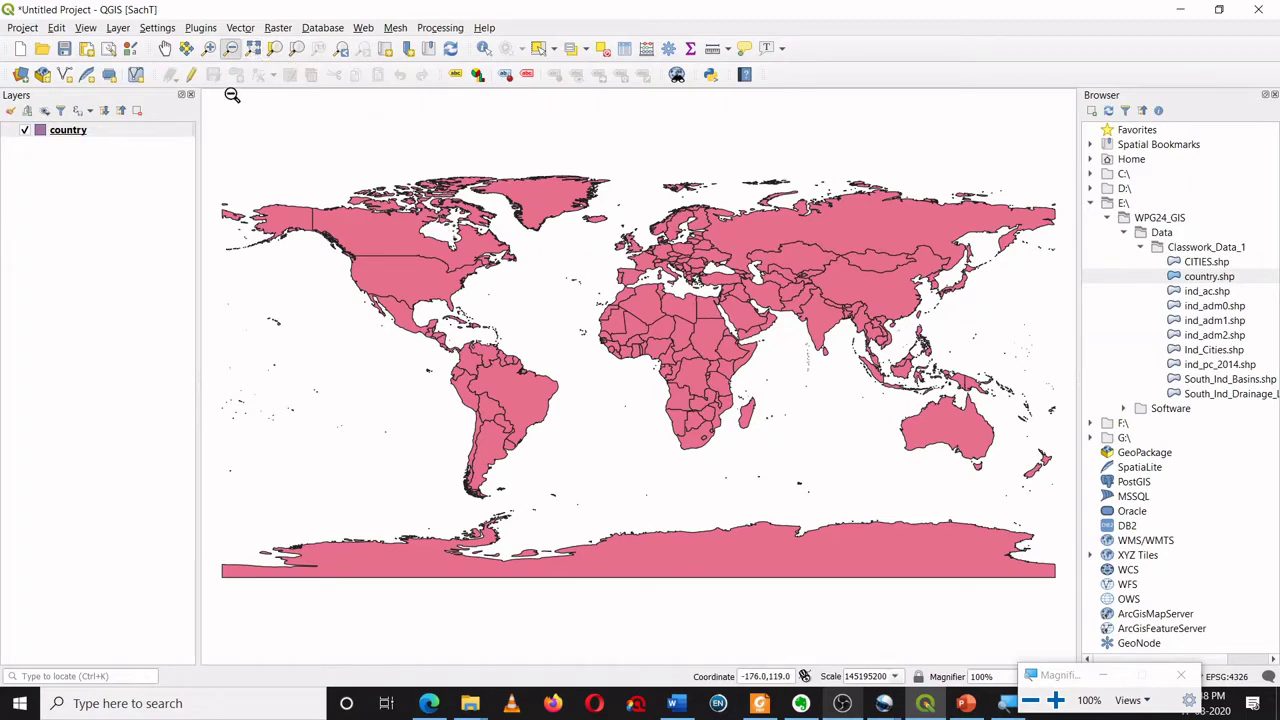
Zoom in on the region between the Black Sea and the Caspian Sea and return to the full extent.
left_click(208, 48)
left_click_drag(638, 224, 776, 312)
left_click_drag(678, 222, 842, 408)
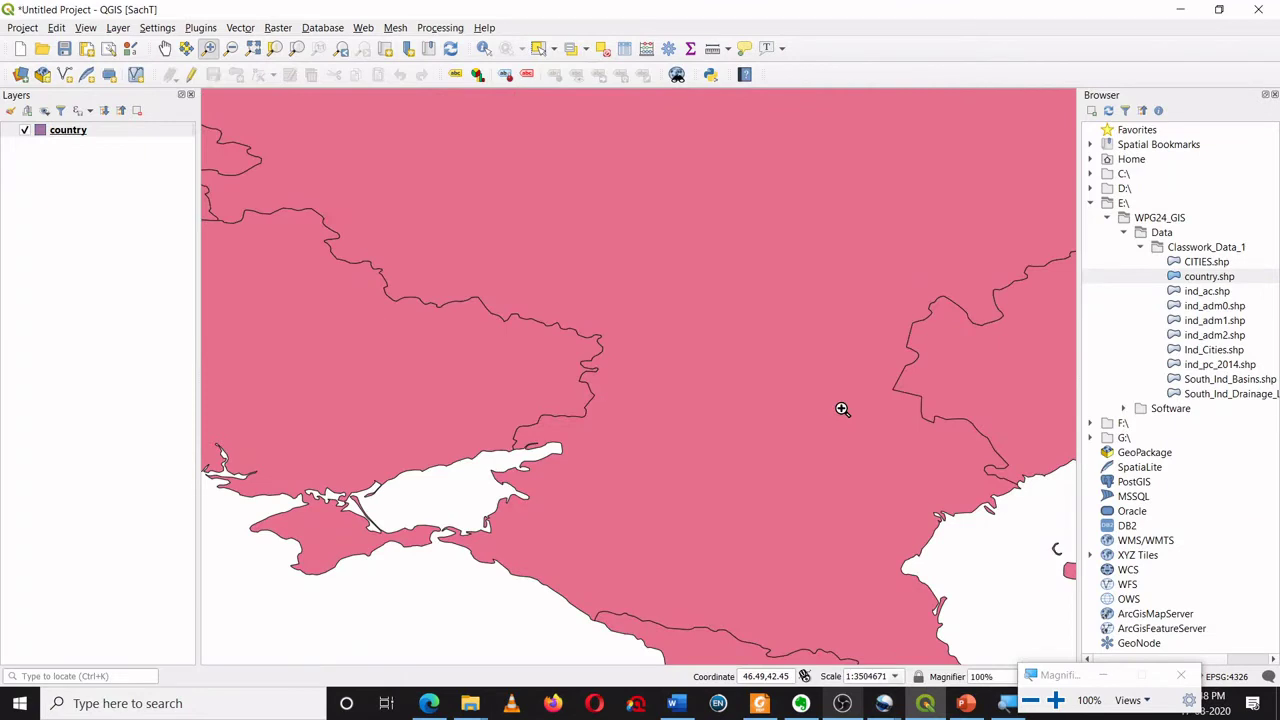
left_click(256, 50)
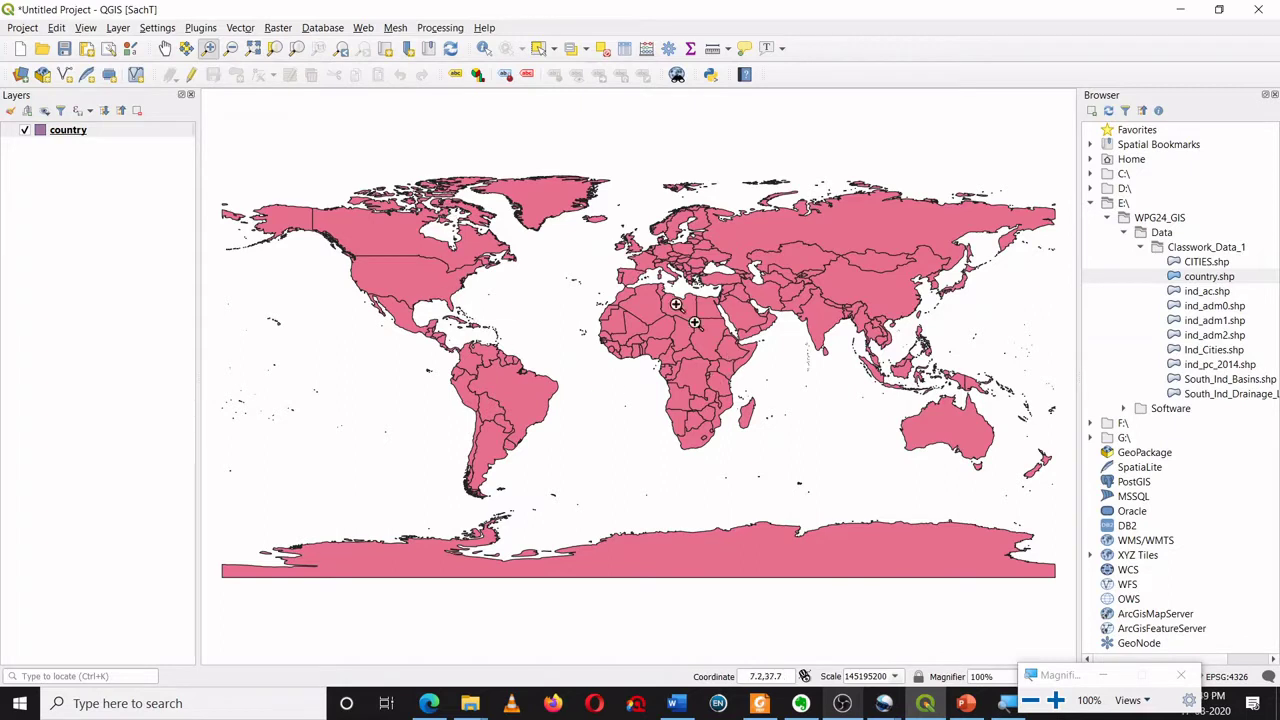
Close the screen magnifier, activate Pan Map, and open the attribute table of the country layer.
key("super+Escape")
left_click(164, 48)
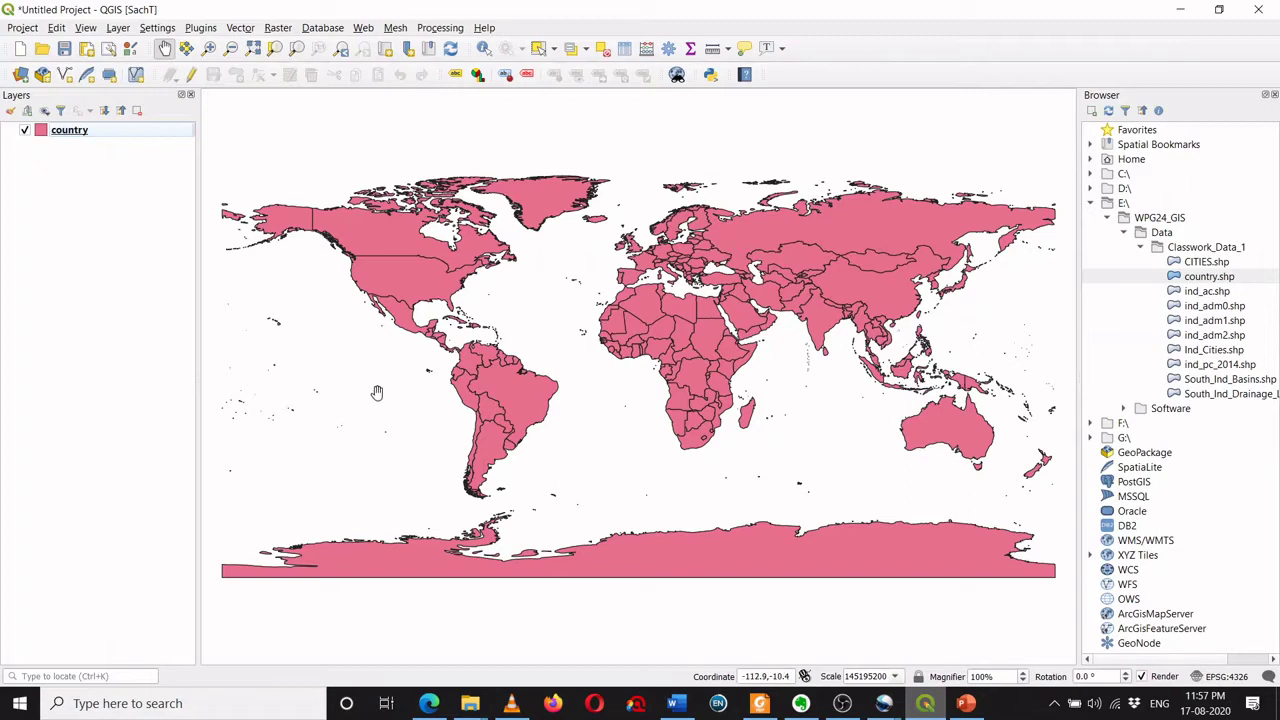
left_click(121, 136)
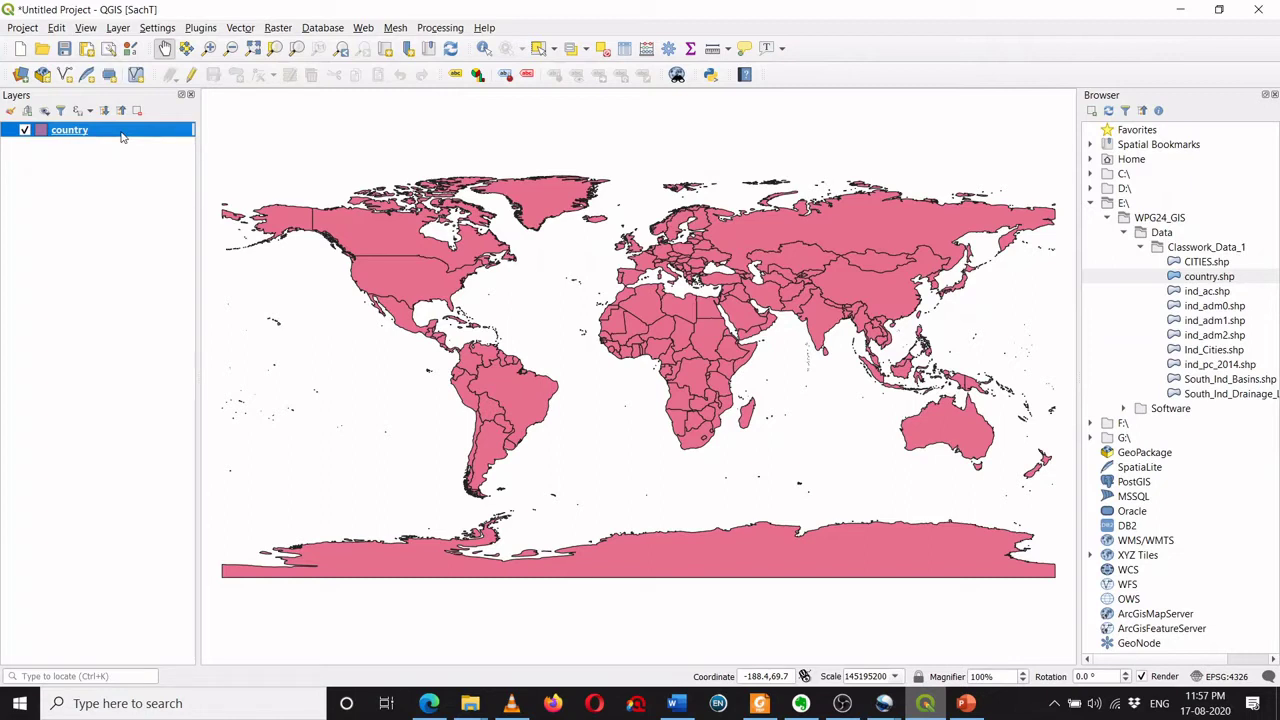
left_click(100, 278)
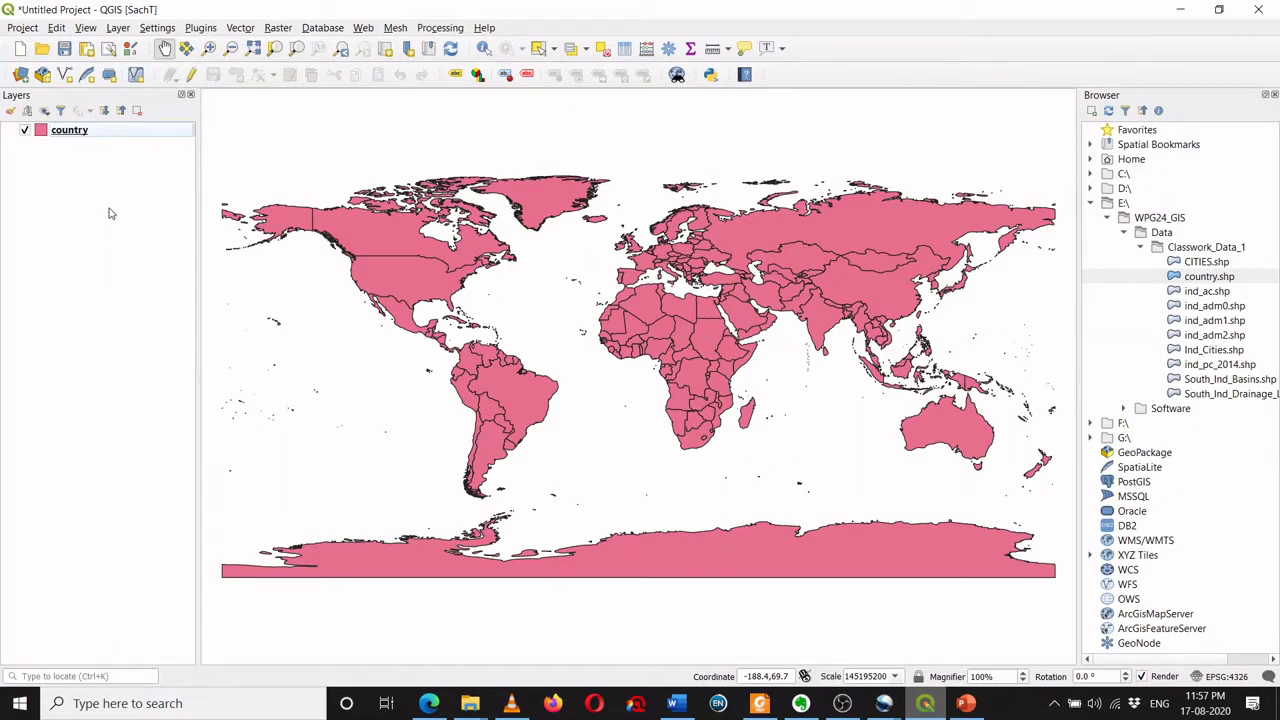
left_click(110, 132)
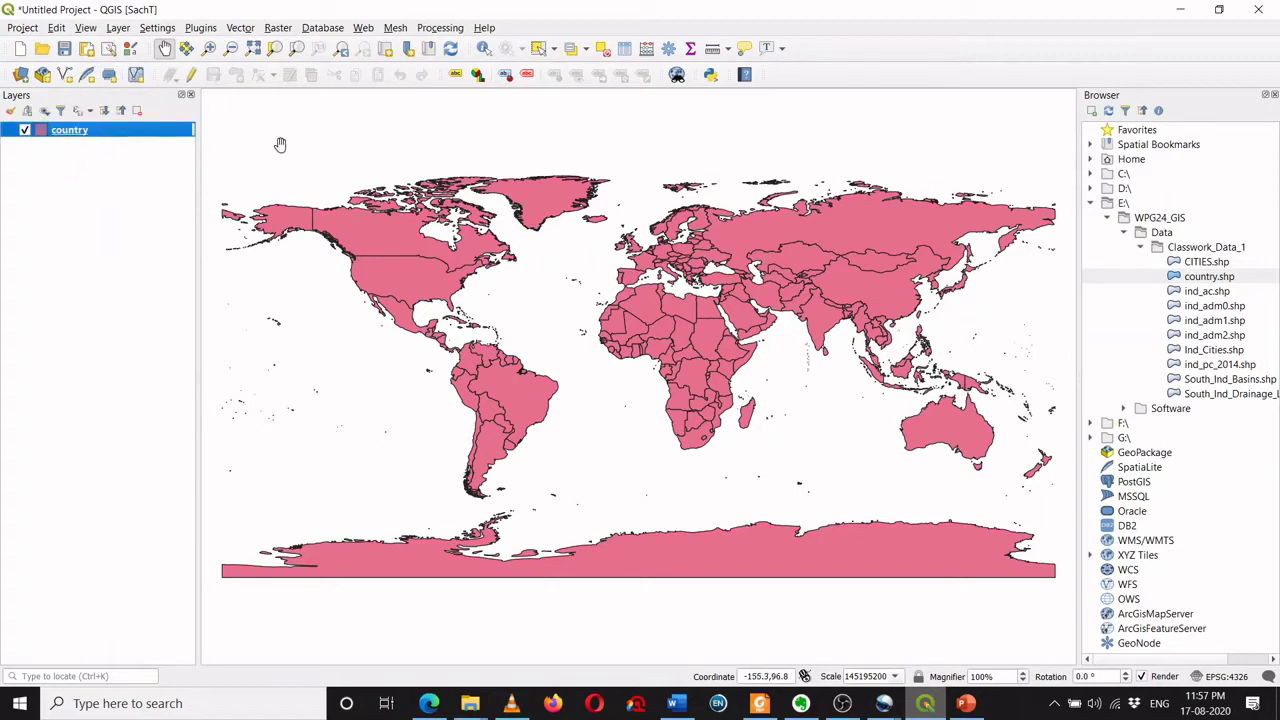
left_click(624, 50)
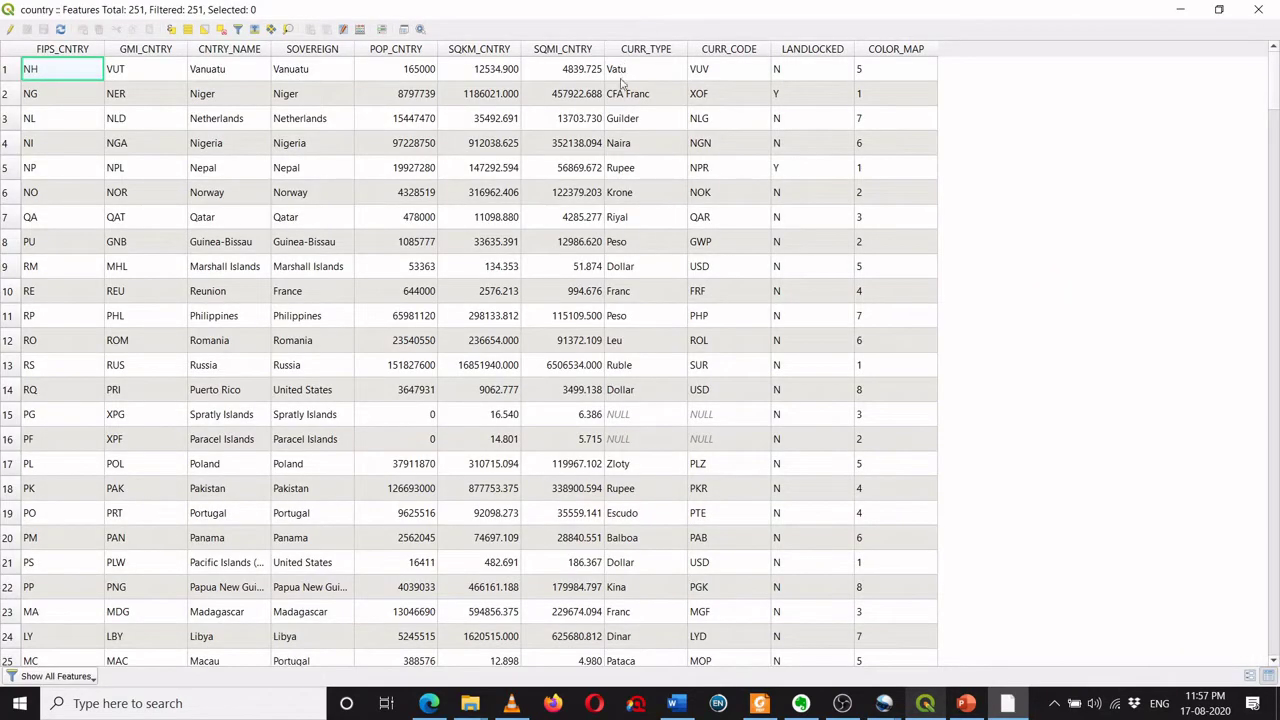
Shrink the country attribute table to a floating window over the map and look through its fields as far as COLOR_MAP.
left_click(1218, 10)
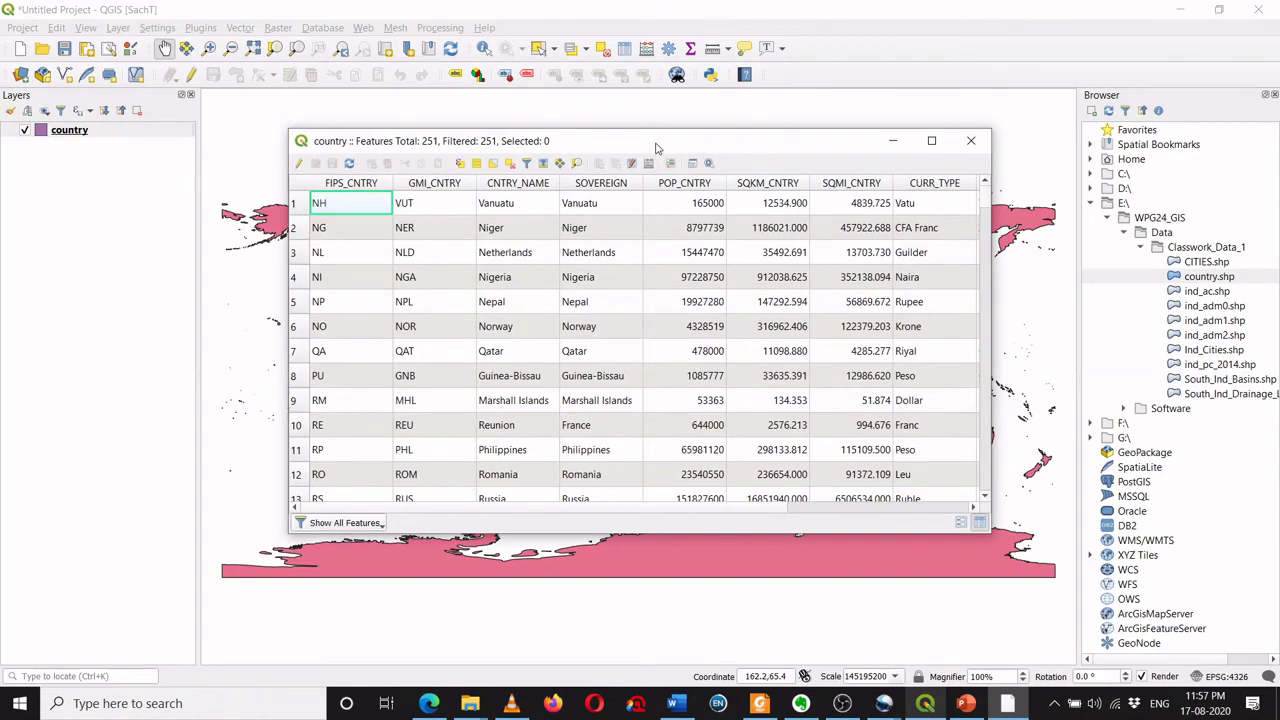
left_click_drag(656, 154, 929, 174)
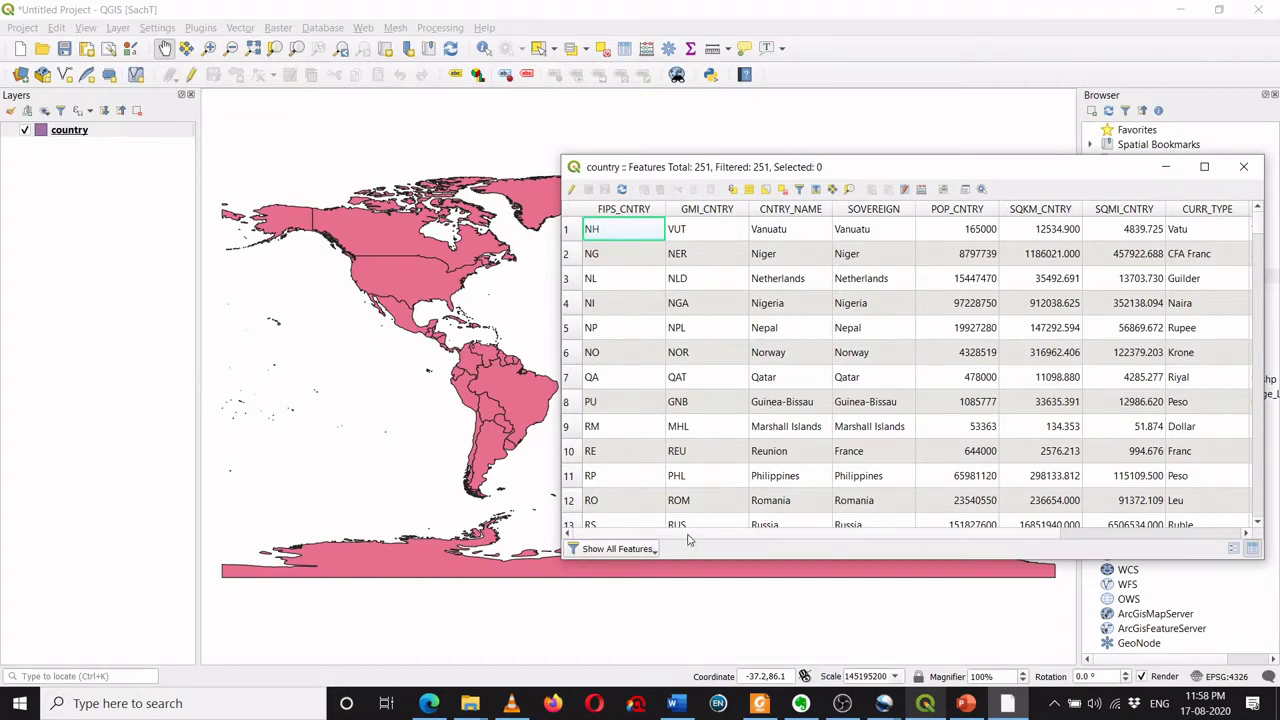
mouse_move(687, 540)
left_mouse_down()
mouse_move(878, 533)
mouse_move(664, 549)
left_mouse_up()
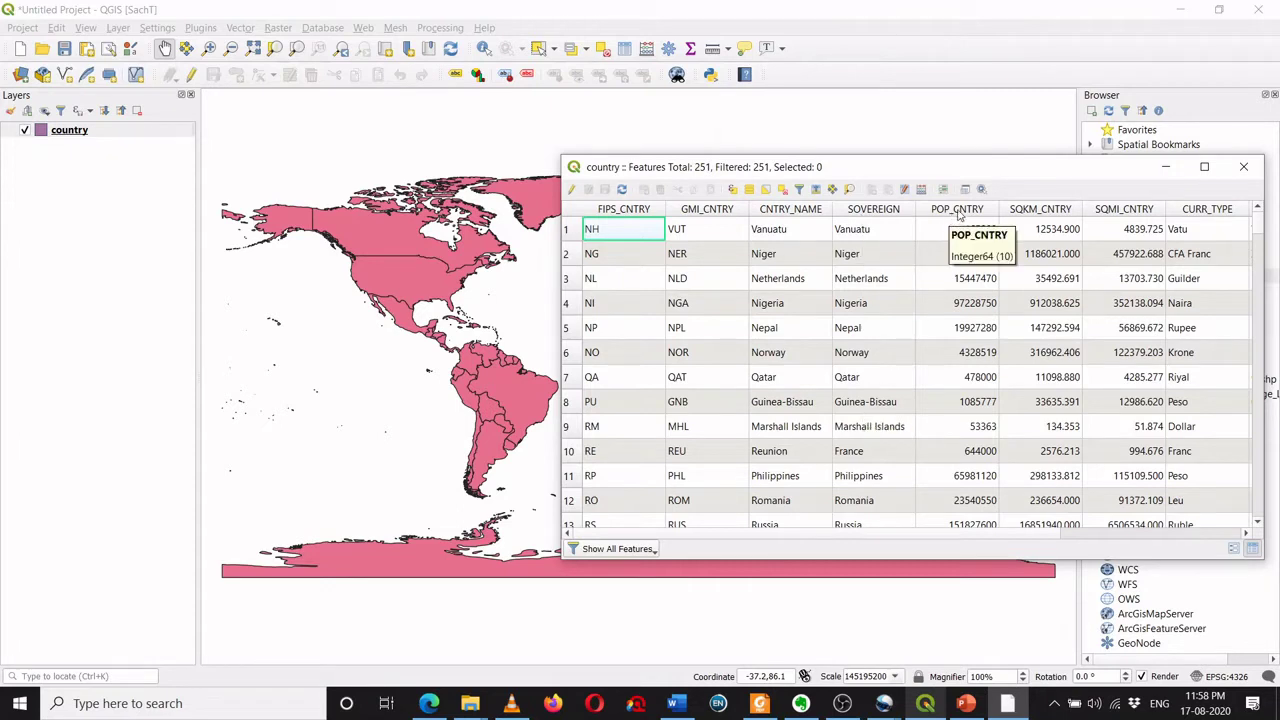
scroll(848, 535, "right", 1)
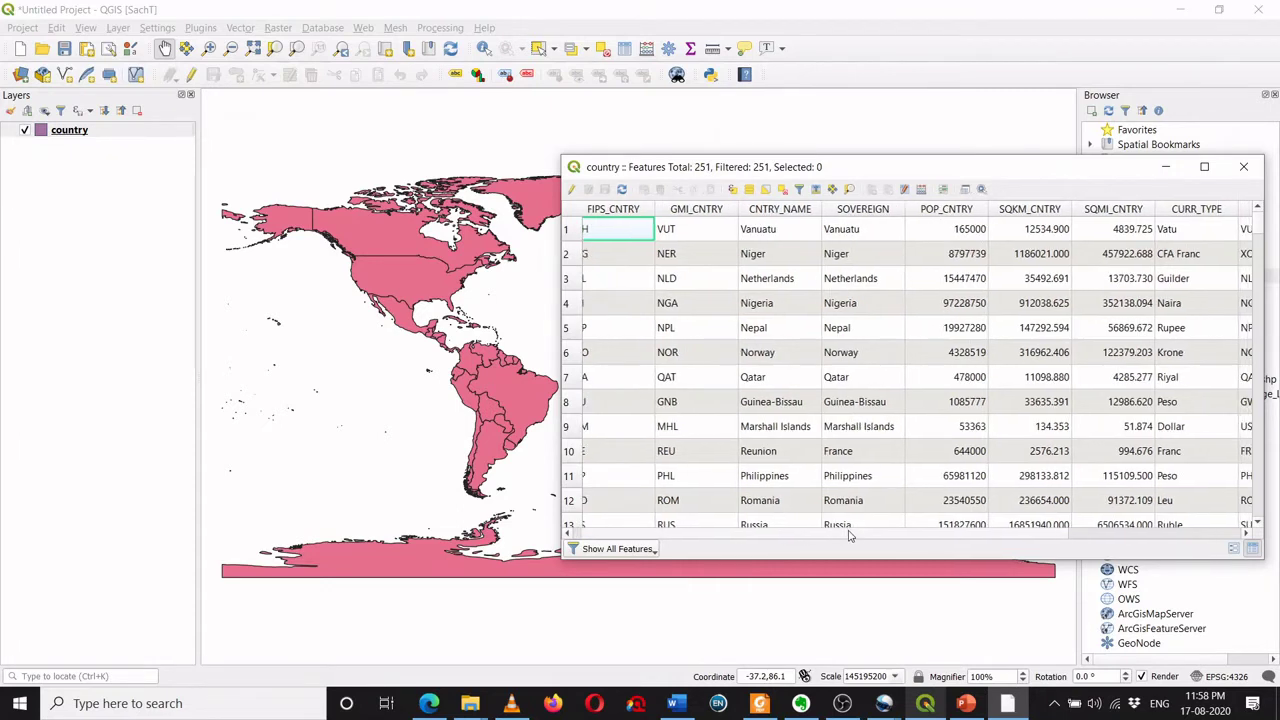
left_click_drag(848, 535, 968, 532)
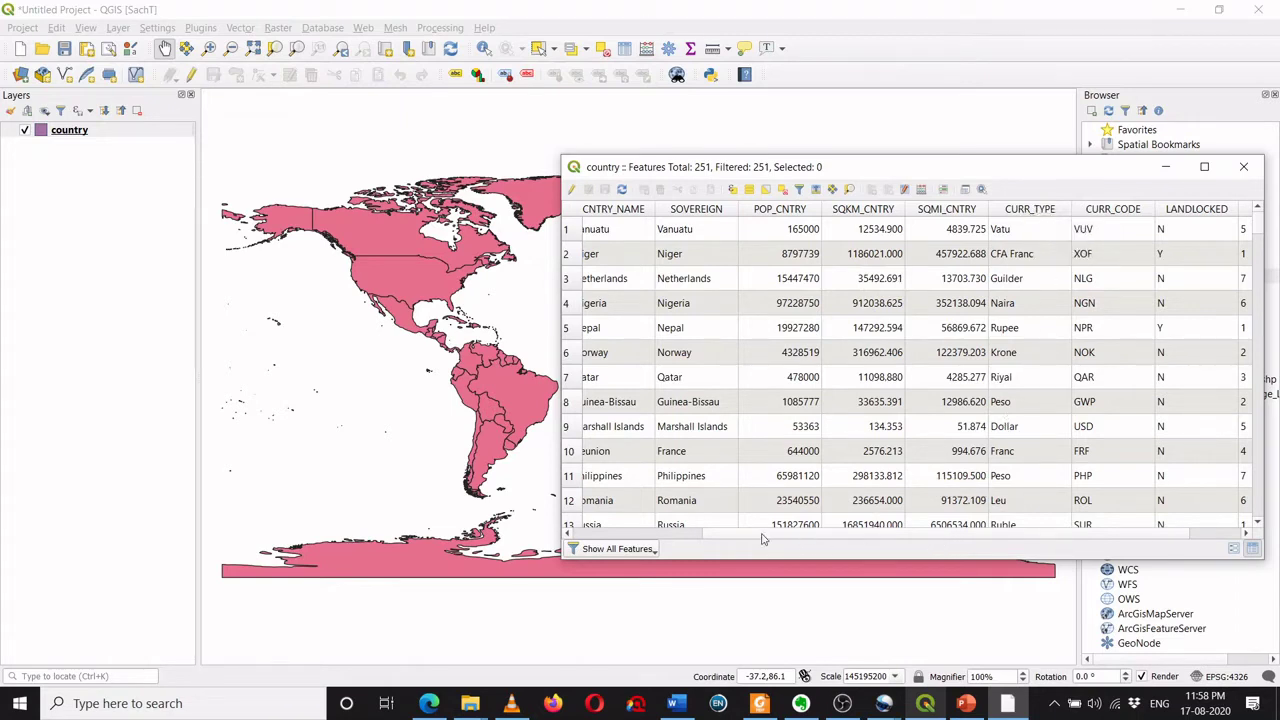
left_click_drag(737, 539, 827, 539)
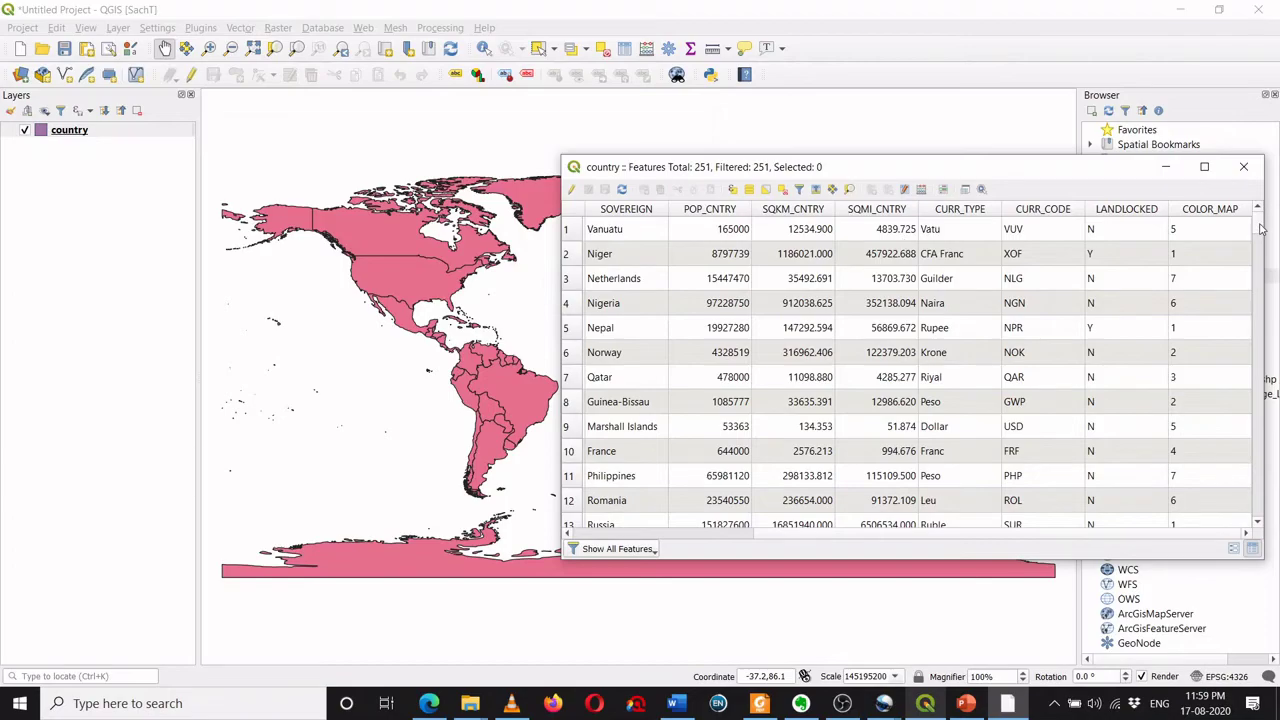
Examine the country records from the first row to the last, and return to the first row and the FIPS_CNTRY field.
left_click_drag(1261, 229, 1264, 519)
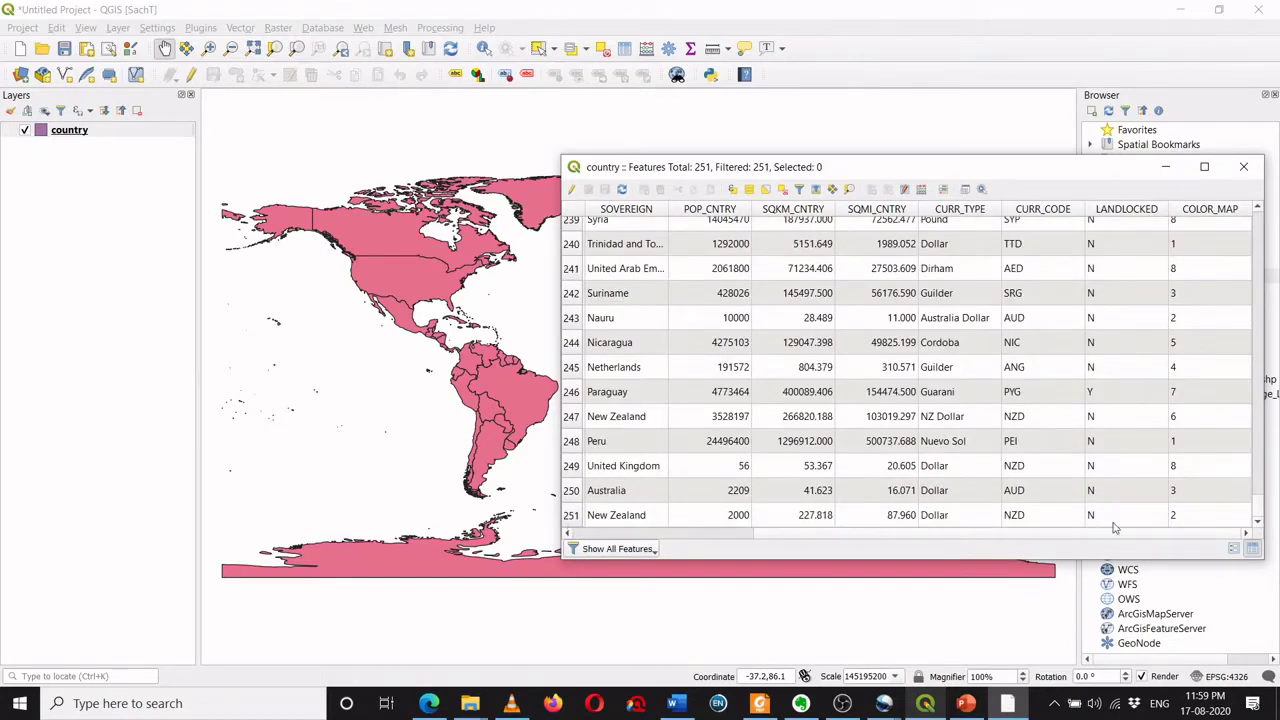
left_click_drag(1262, 515, 1262, 228)
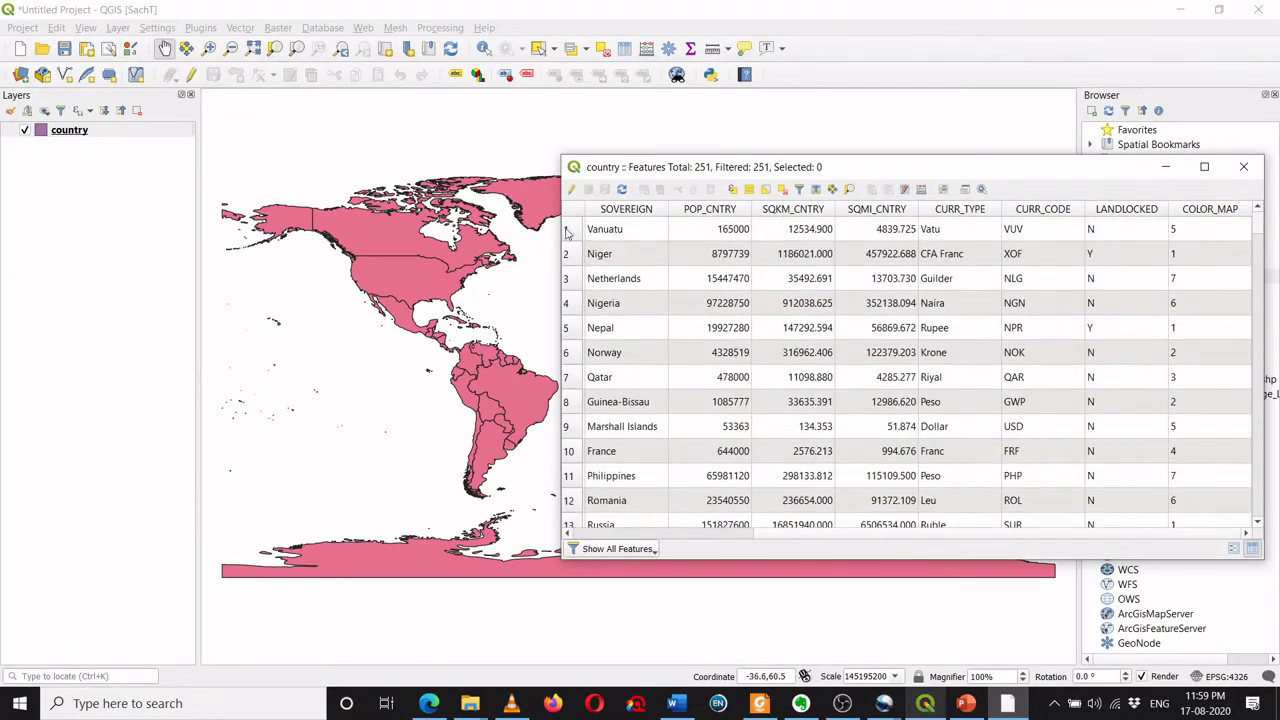
left_click_drag(1258, 230, 1262, 528)
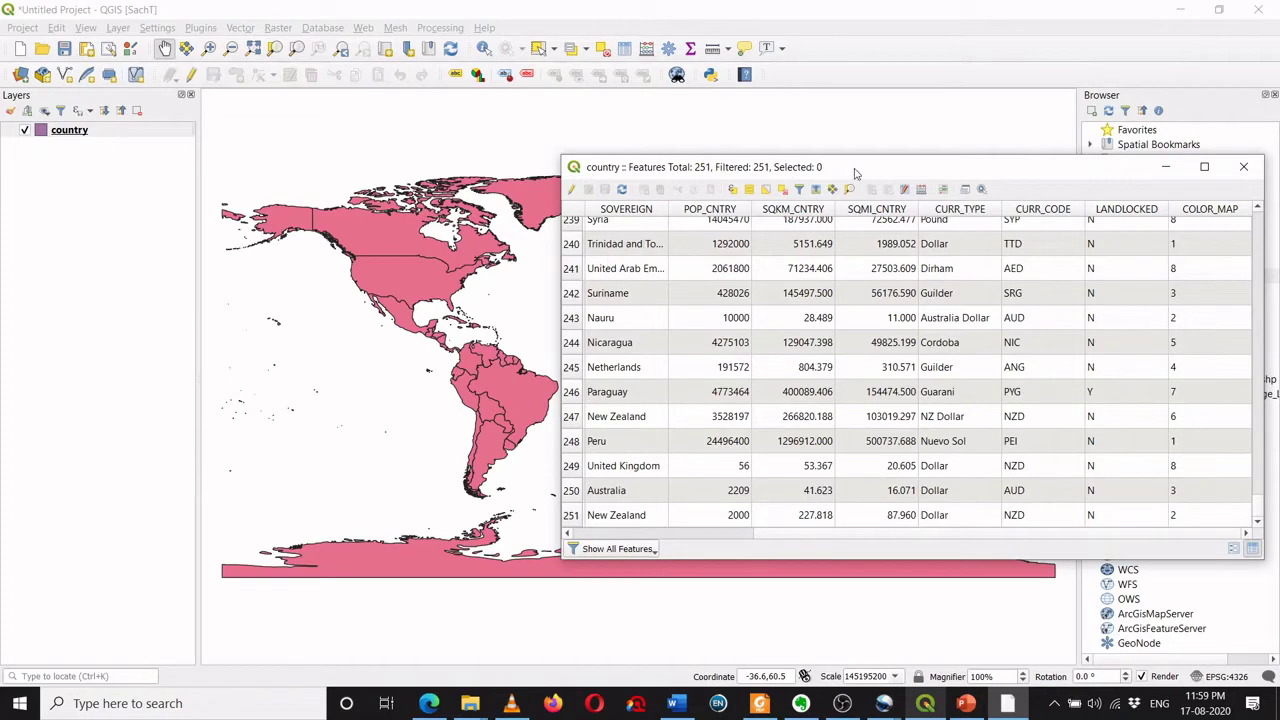
left_click_drag(853, 172, 1053, 150)
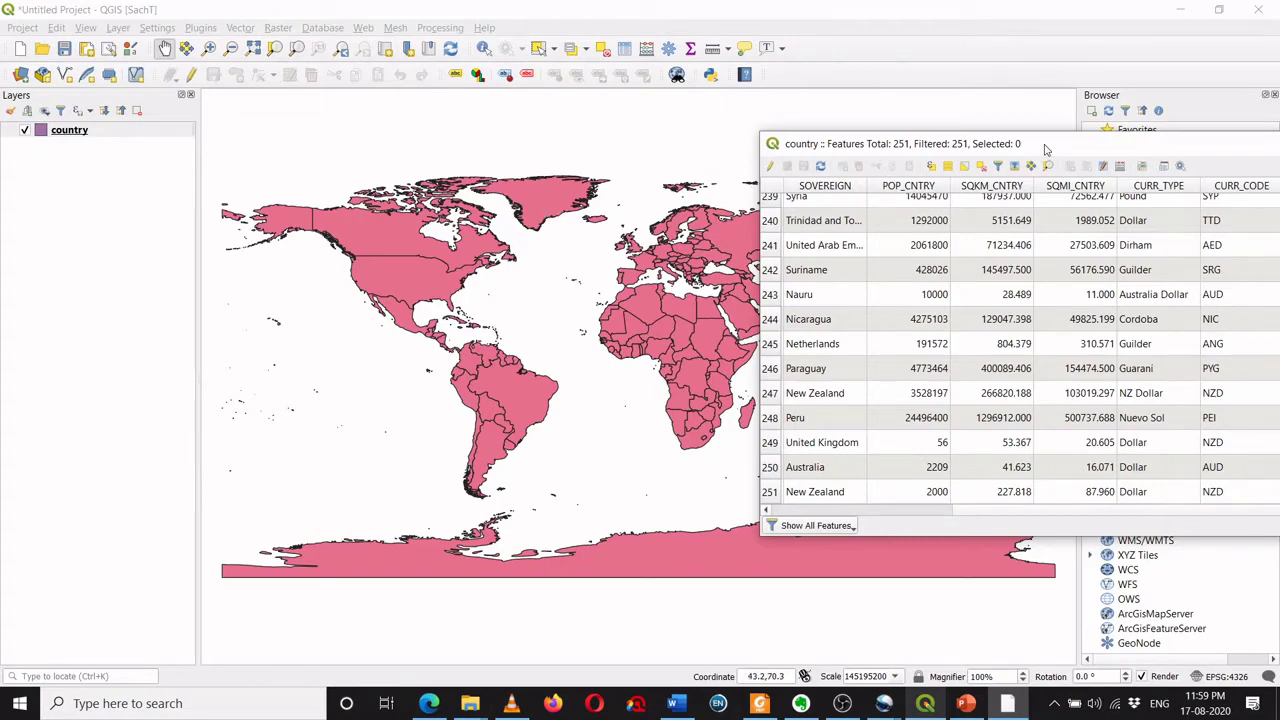
left_click_drag(1045, 149, 750, 238)
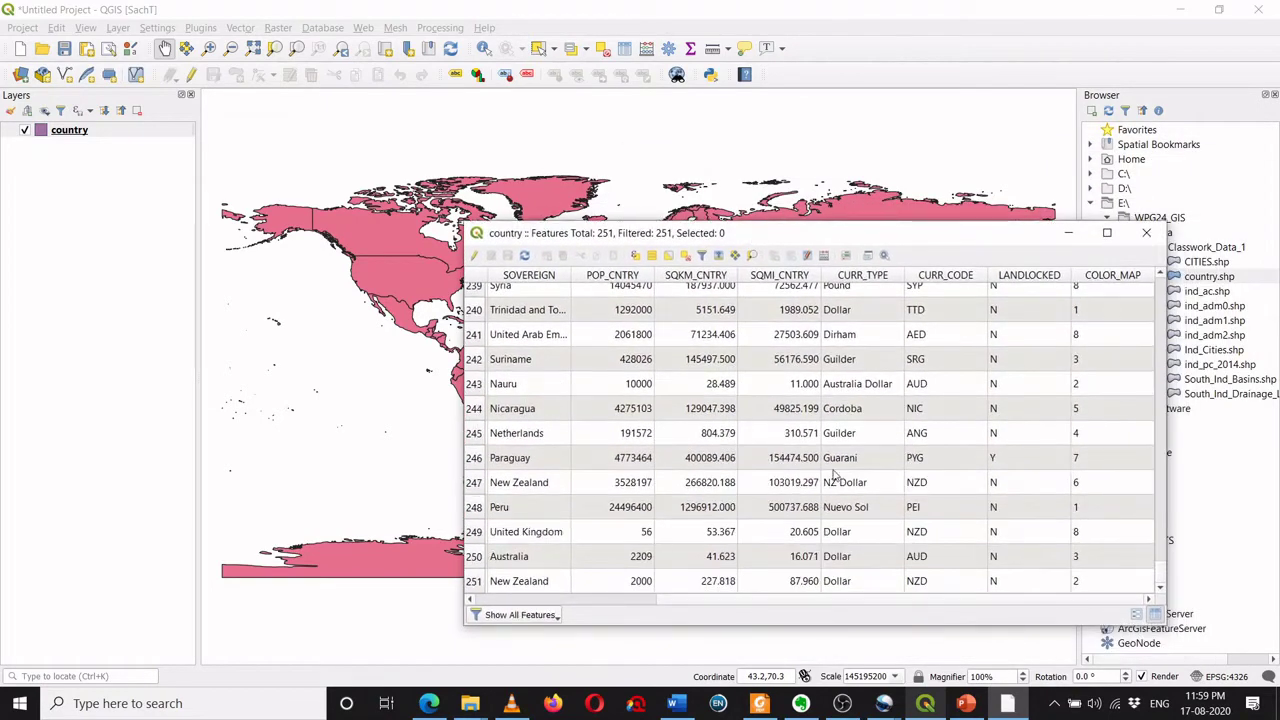
left_click_drag(836, 606, 615, 606)
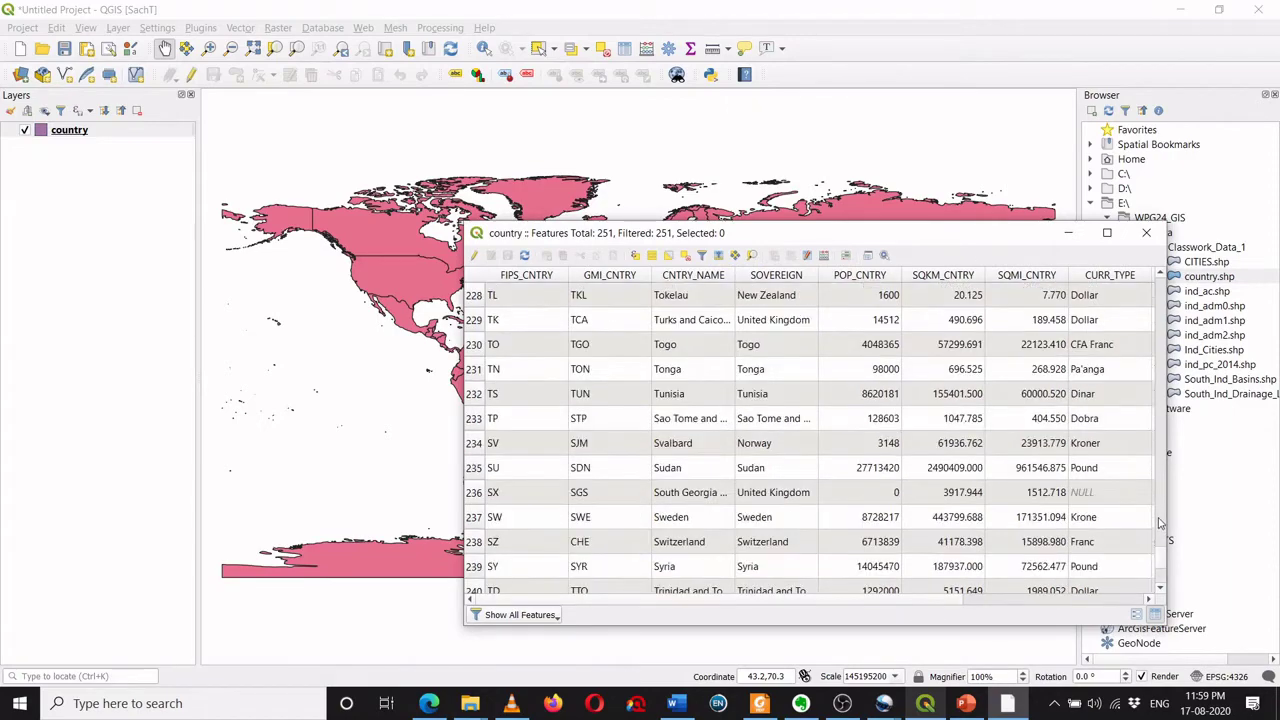
left_click(1160, 525)
left_click_drag(1160, 562, 1163, 290)
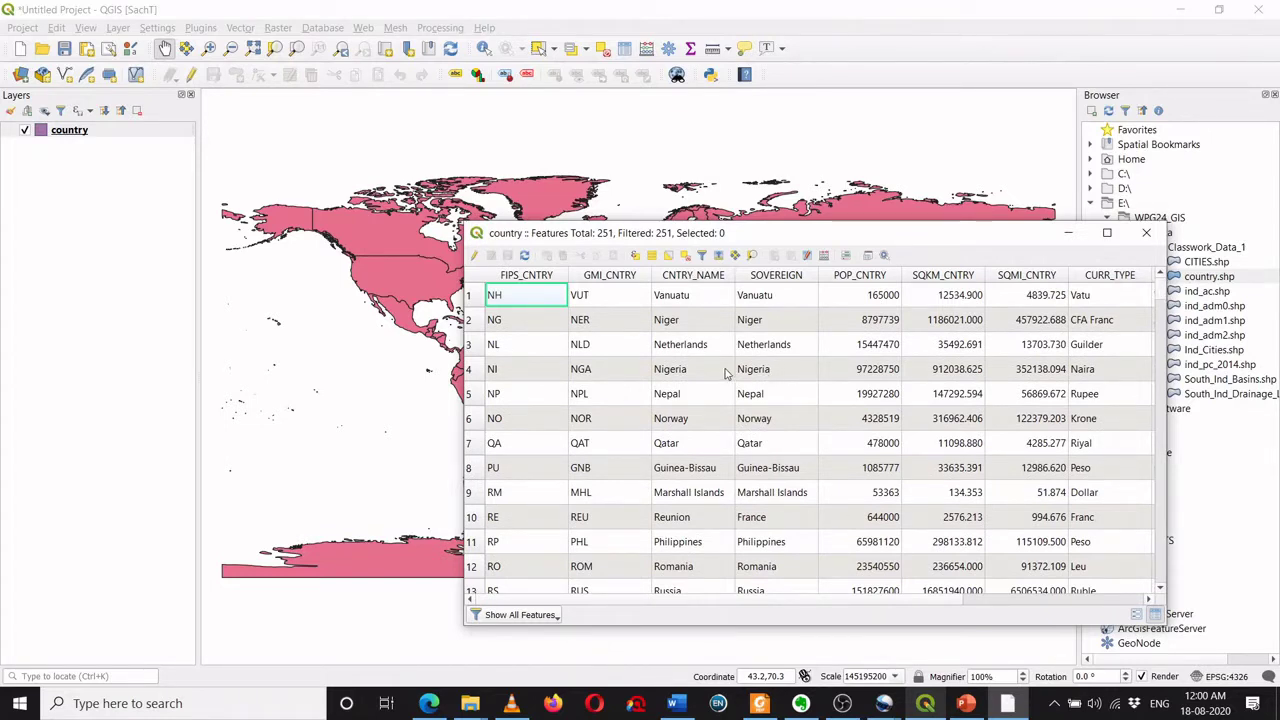
Sort the table by CNTRY_NAME in ascending order and select the Australia record, keeping Australia visible on the map.
left_click(684, 276)
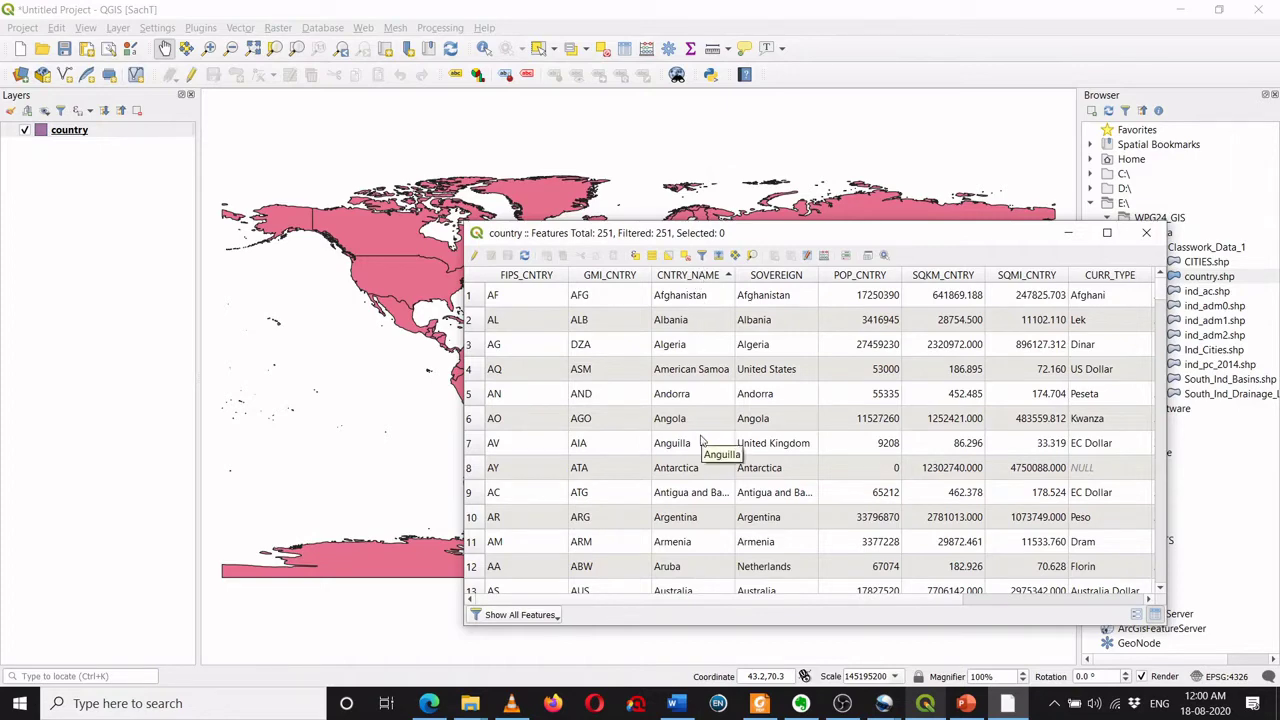
left_click_drag(823, 240, 437, 124)
scroll(342, 243, "down", 1)
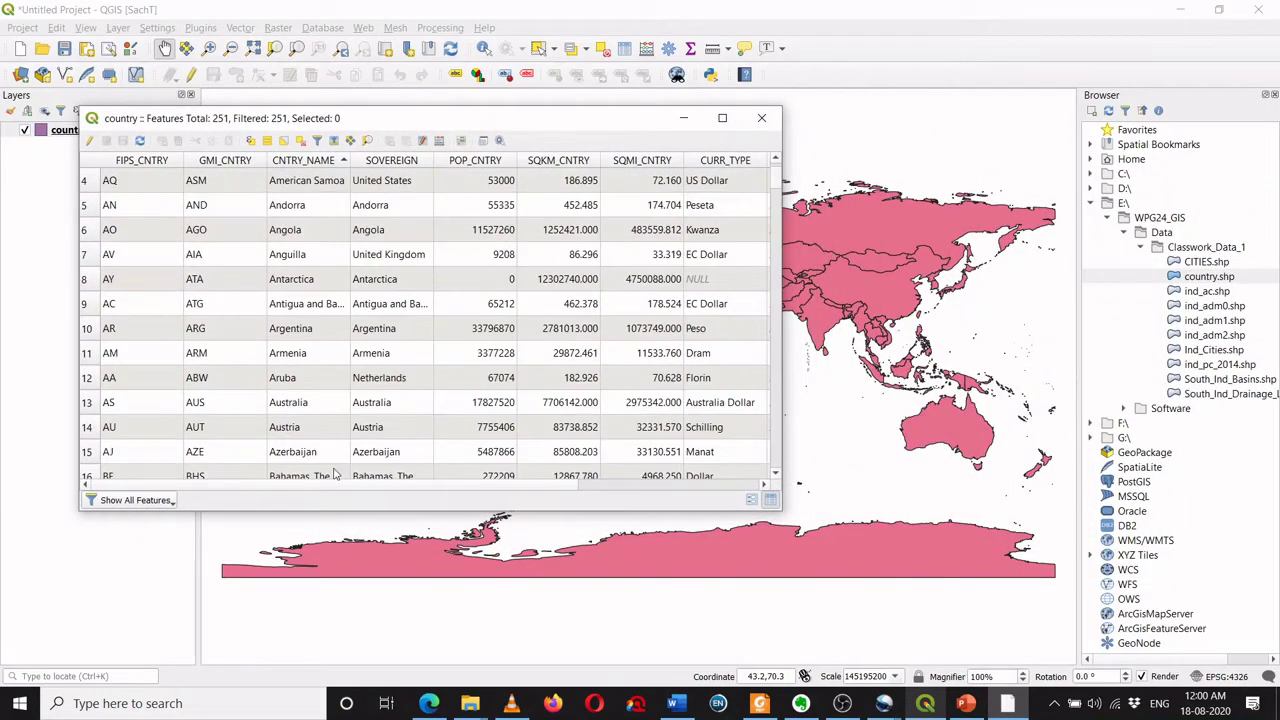
left_click(88, 402)
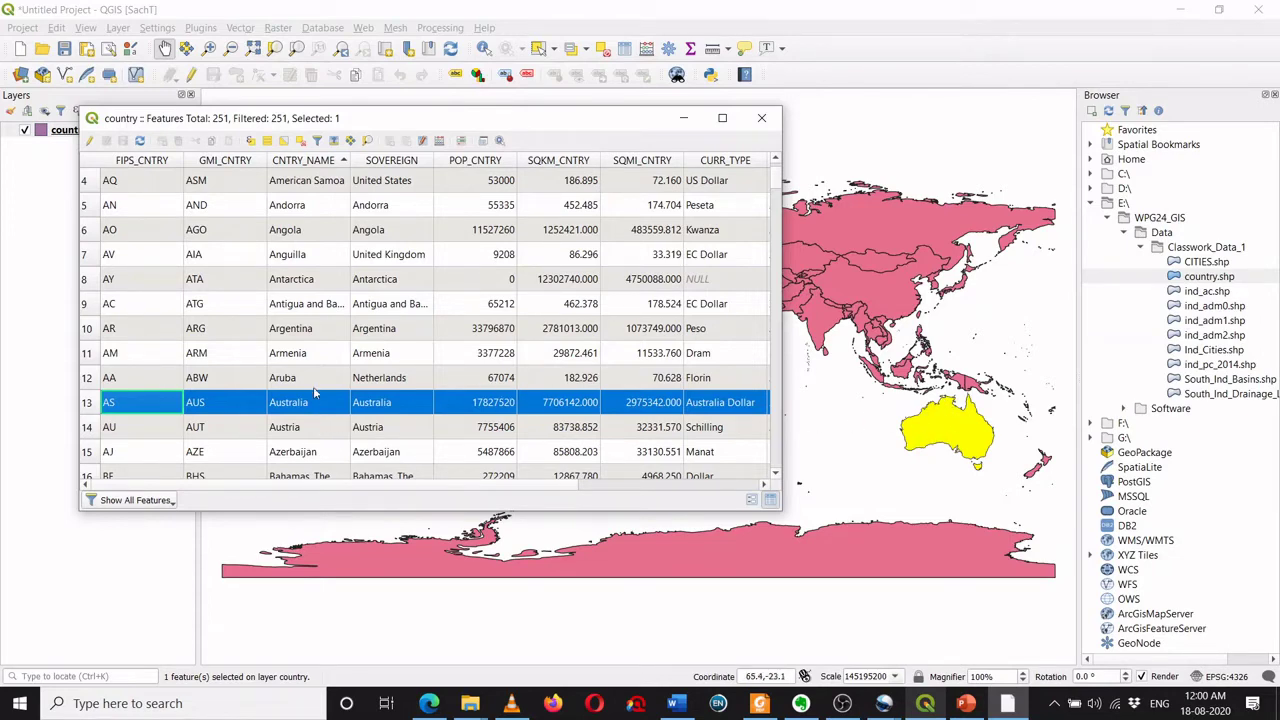
Select the India record instead of Australia, and add the Iceland and Hungary records to the selection.
scroll(314, 393, "down", 2)
scroll(314, 393, "down", 7)
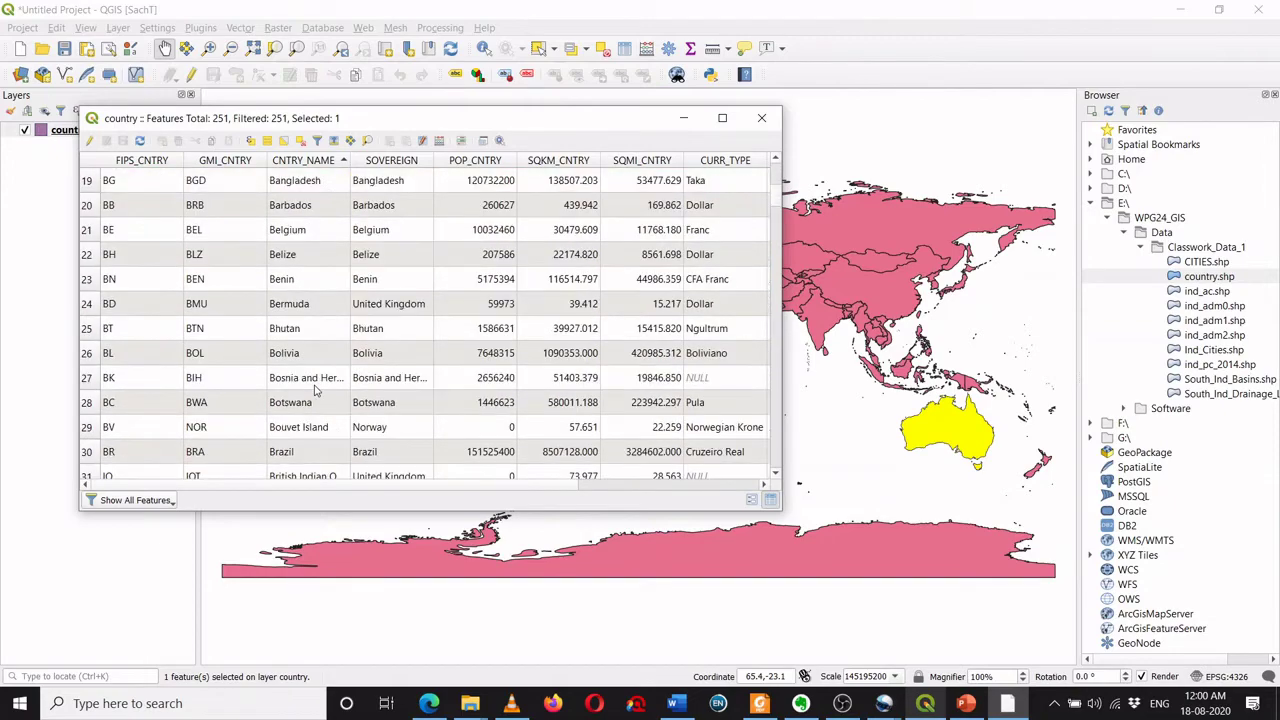
scroll(314, 393, "down", 7)
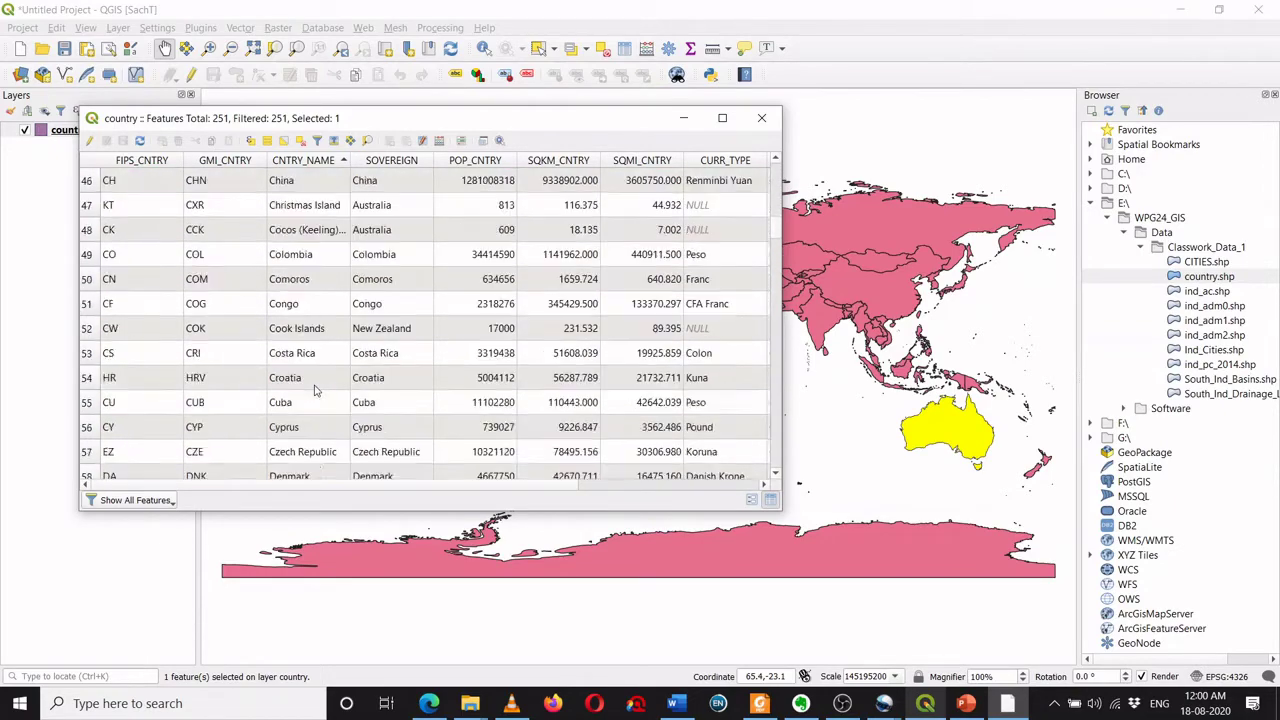
scroll(314, 393, "down", 3)
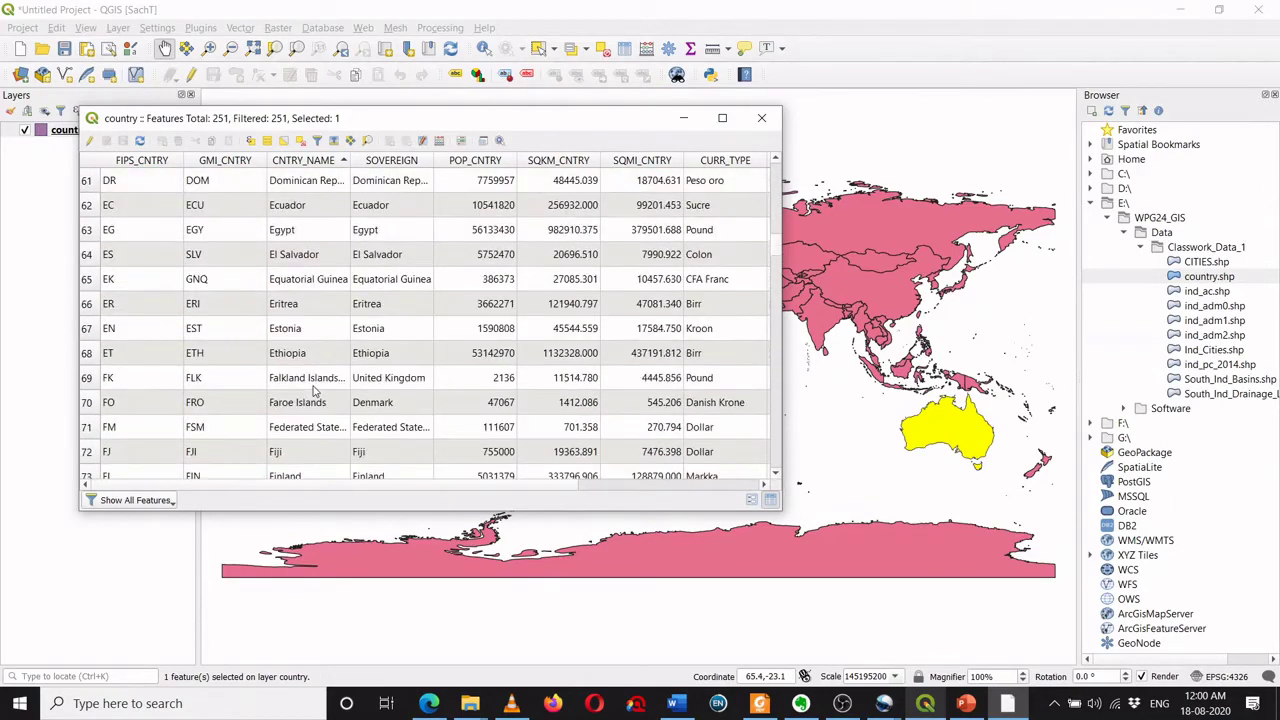
scroll(314, 393, "down", 5)
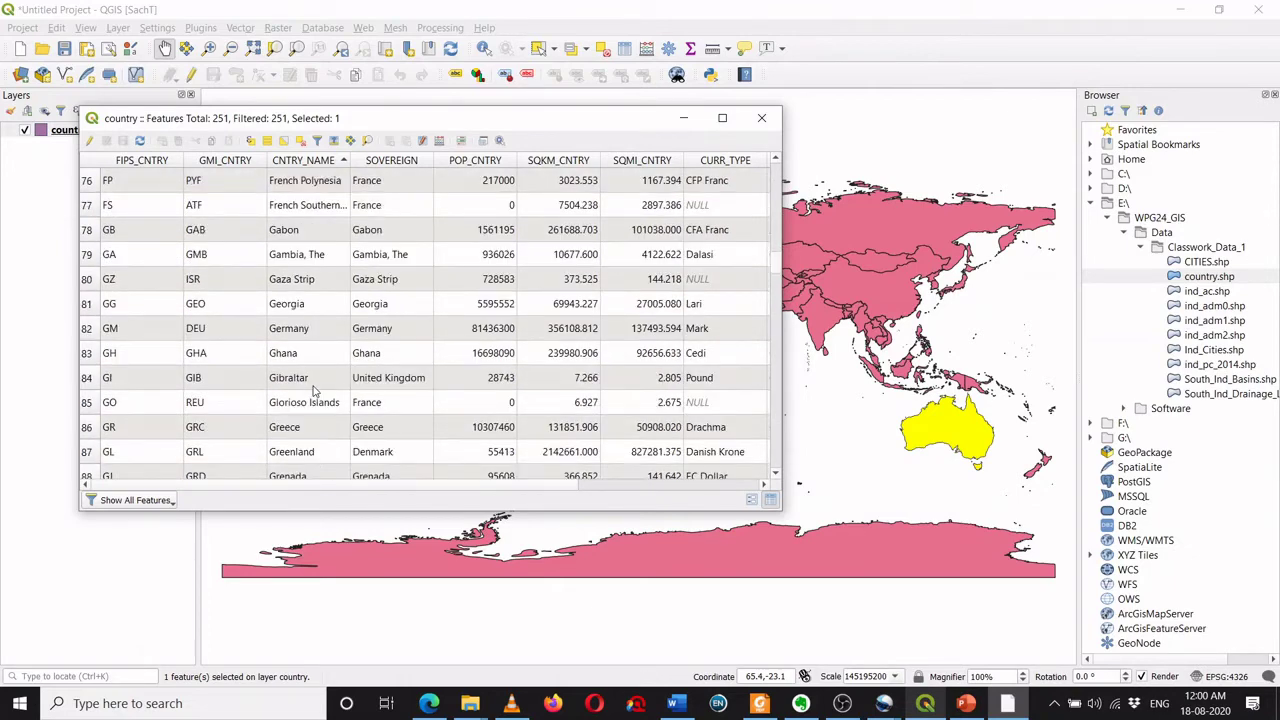
scroll(314, 393, "down", 5)
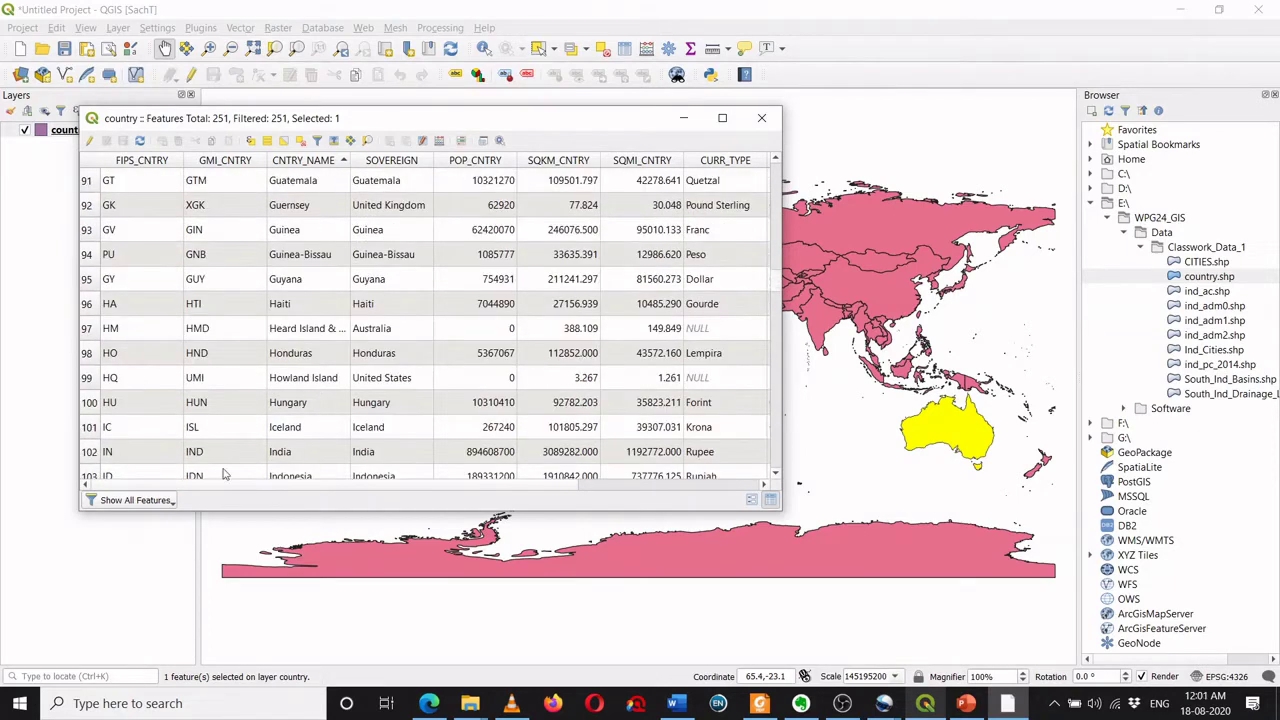
left_click(89, 455)
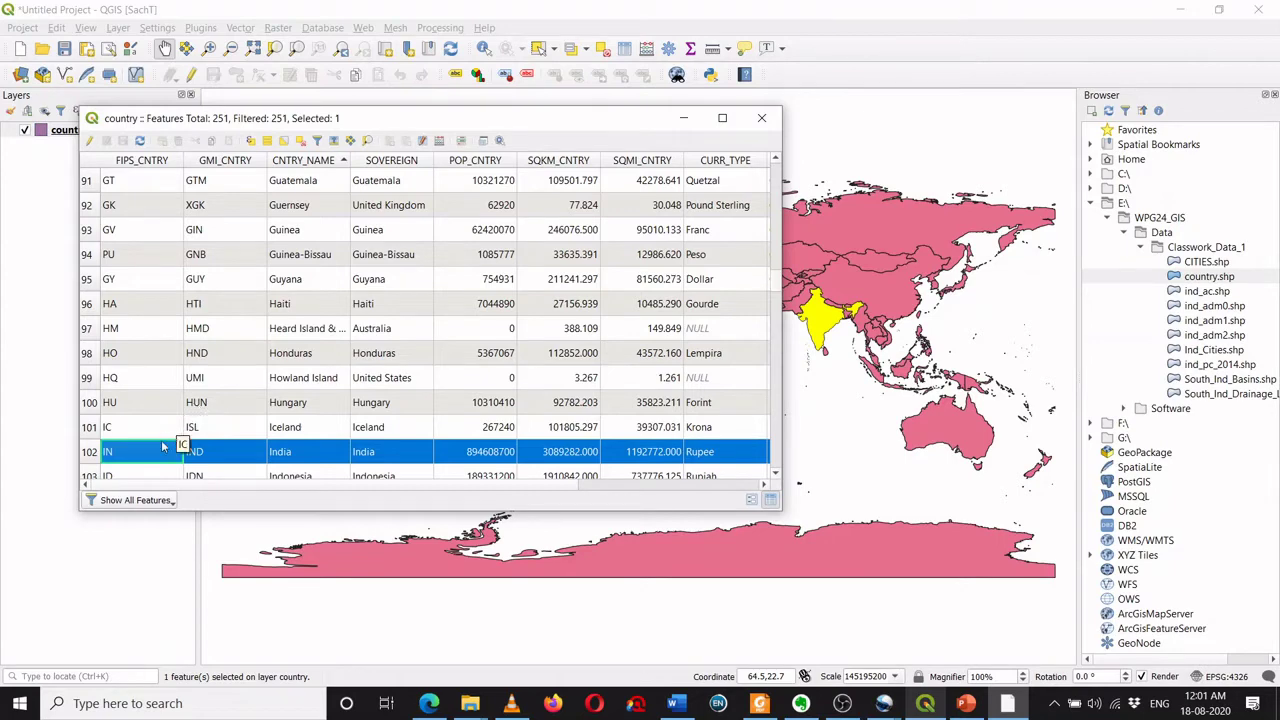
left_click(89, 430, "ctrl")
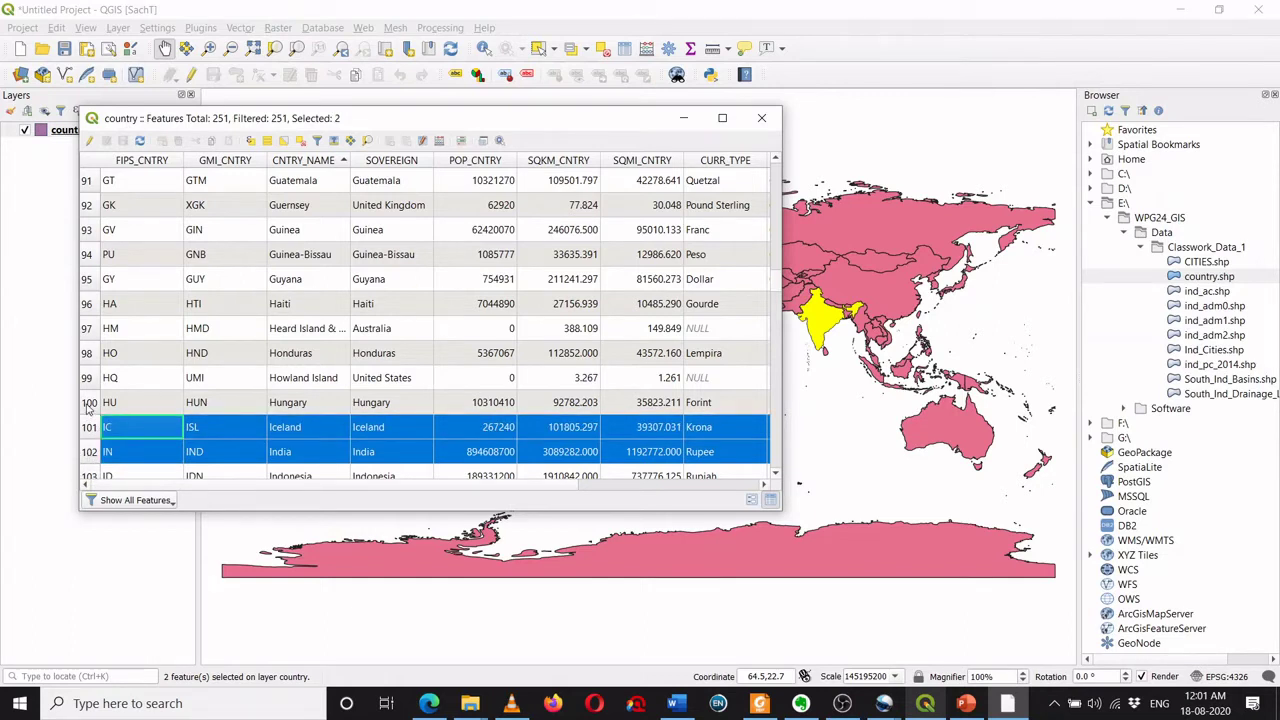
left_click(89, 402, "ctrl")
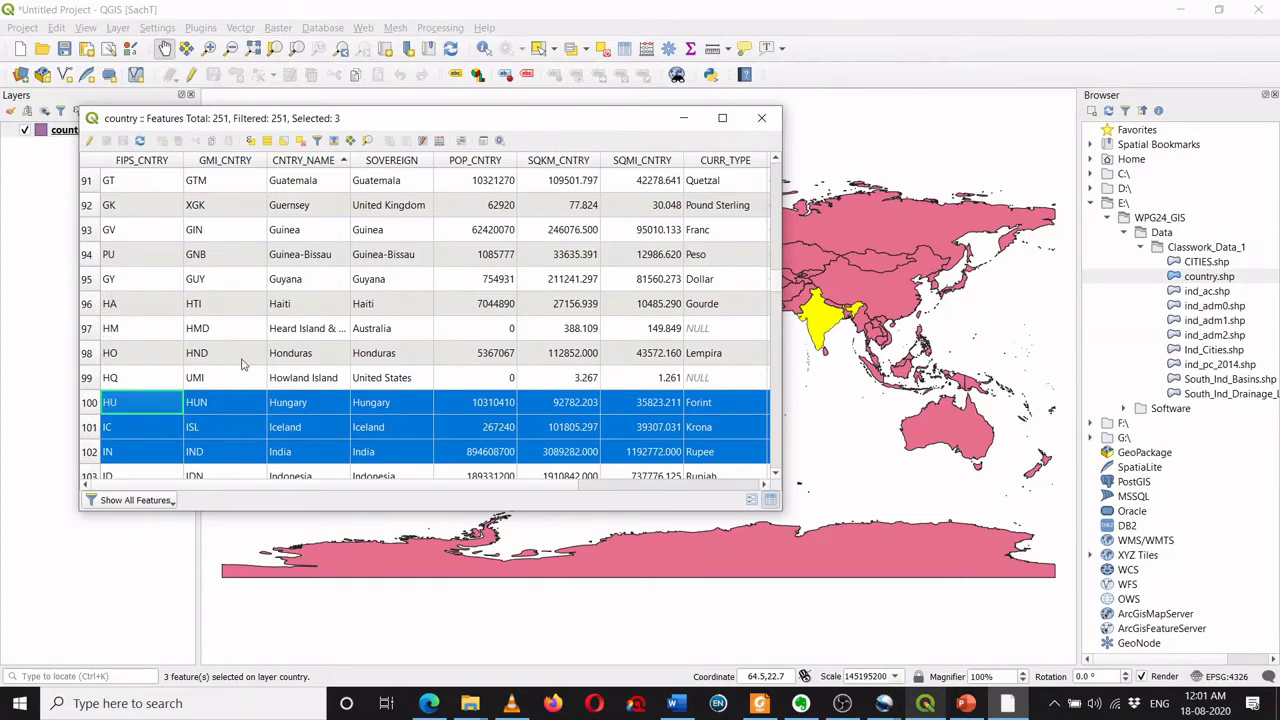
Add the Japan, Italy, Iraq and Iran records to the current selection in the attribute table.
scroll(241, 365, "down", 8)
scroll(241, 365, "up", 8)
scroll(241, 365, "down", 4)
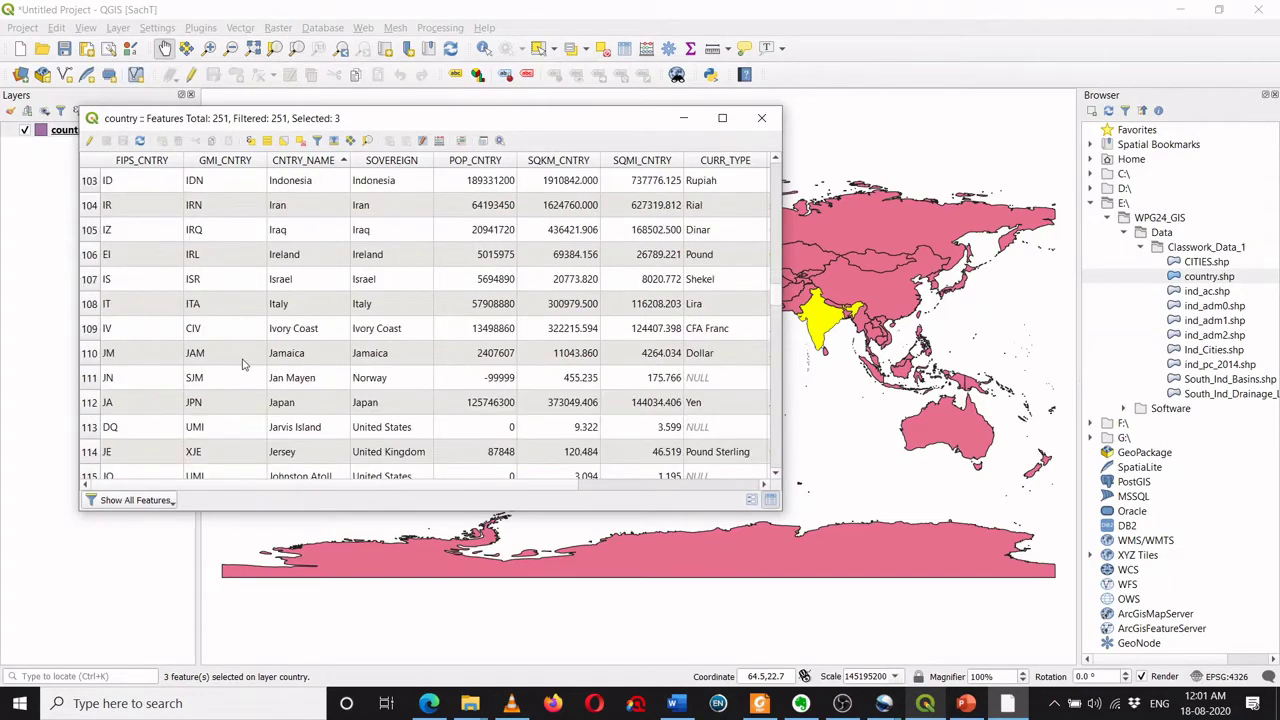
left_click(90, 403, "ctrl")
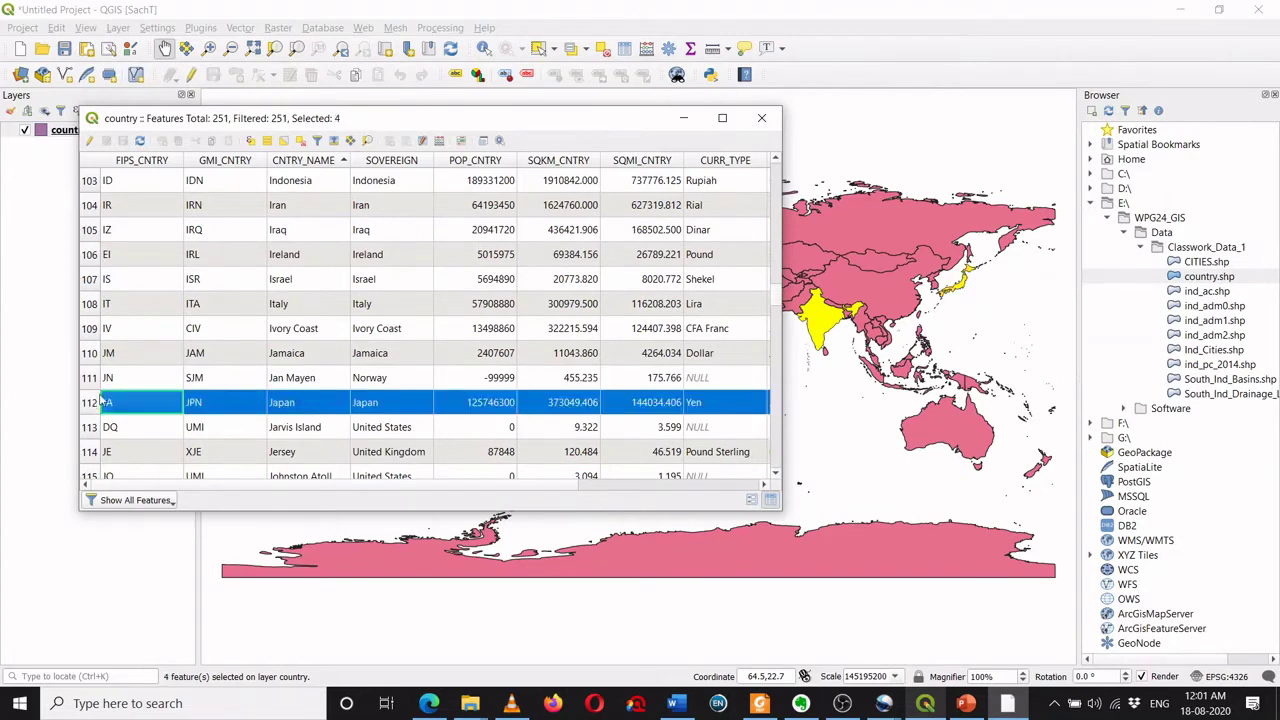
left_click(90, 304, "ctrl")
left_click(91, 230, "ctrl")
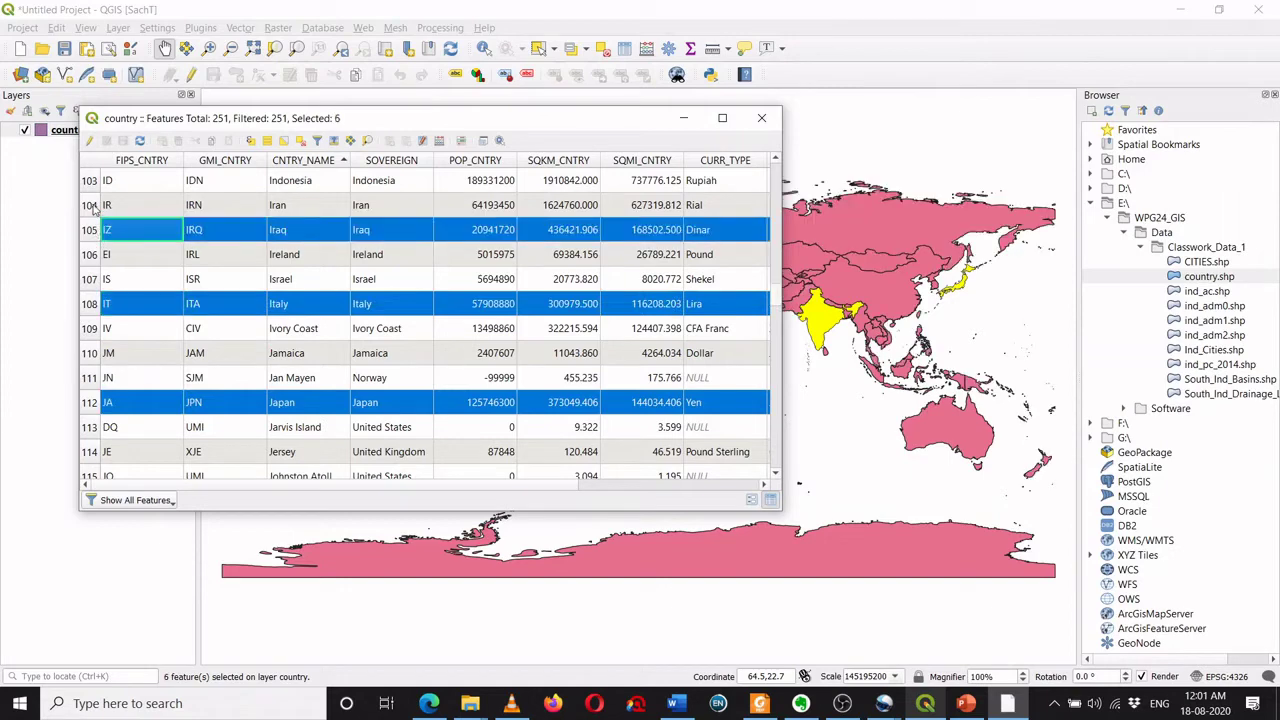
left_click(91, 205, "ctrl")
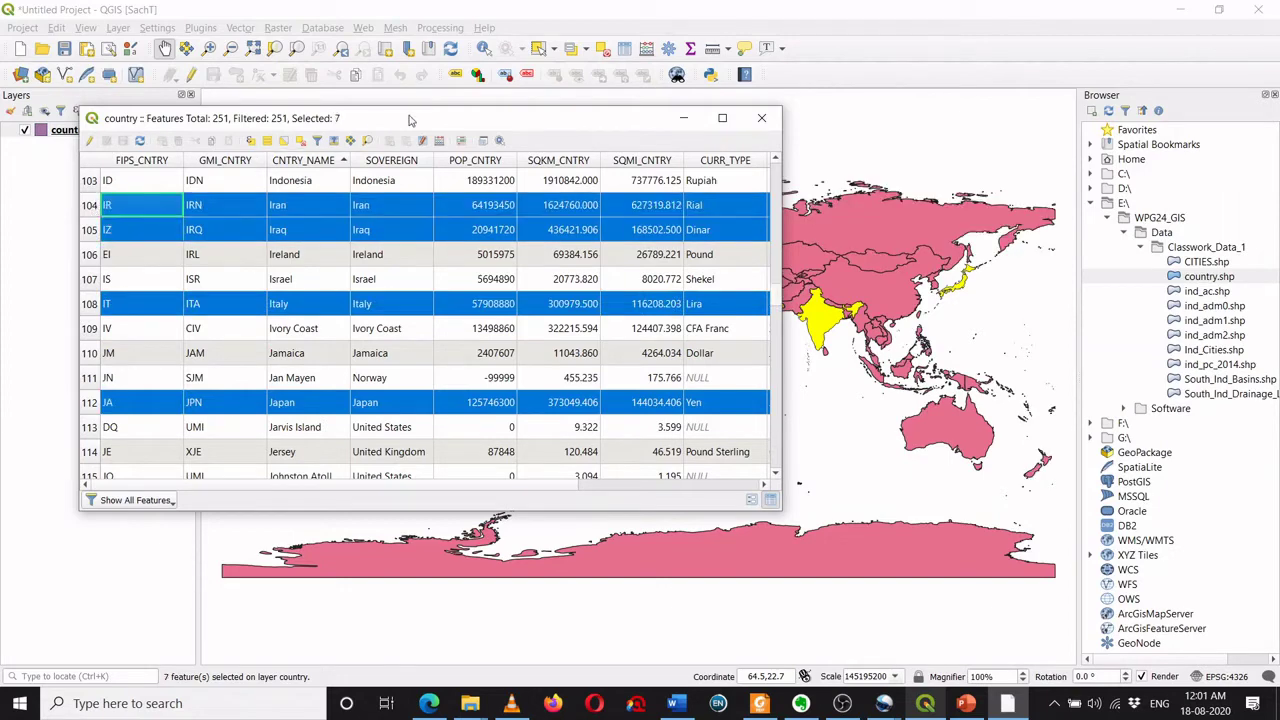
Move the attribute table aside to view the selected countries on the map, and bring it back over the map's centre.
left_click_drag(408, 121, 532, 490)
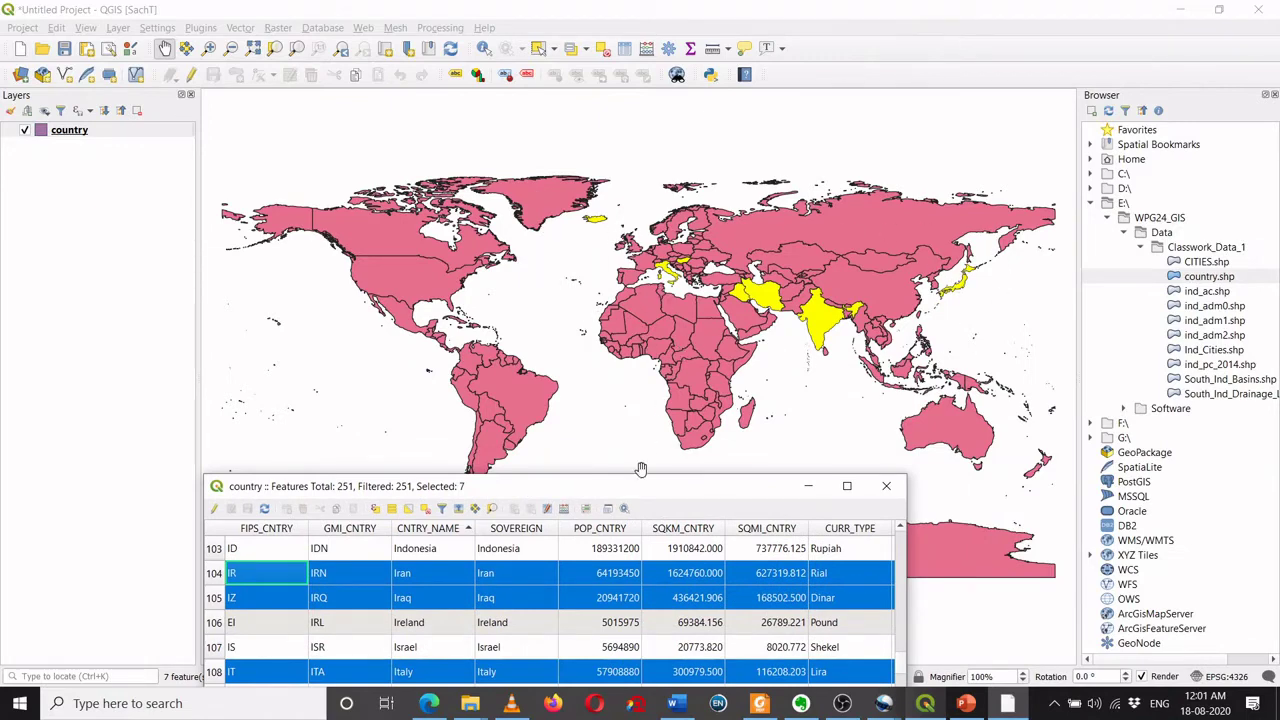
left_click_drag(636, 492, 710, 343)
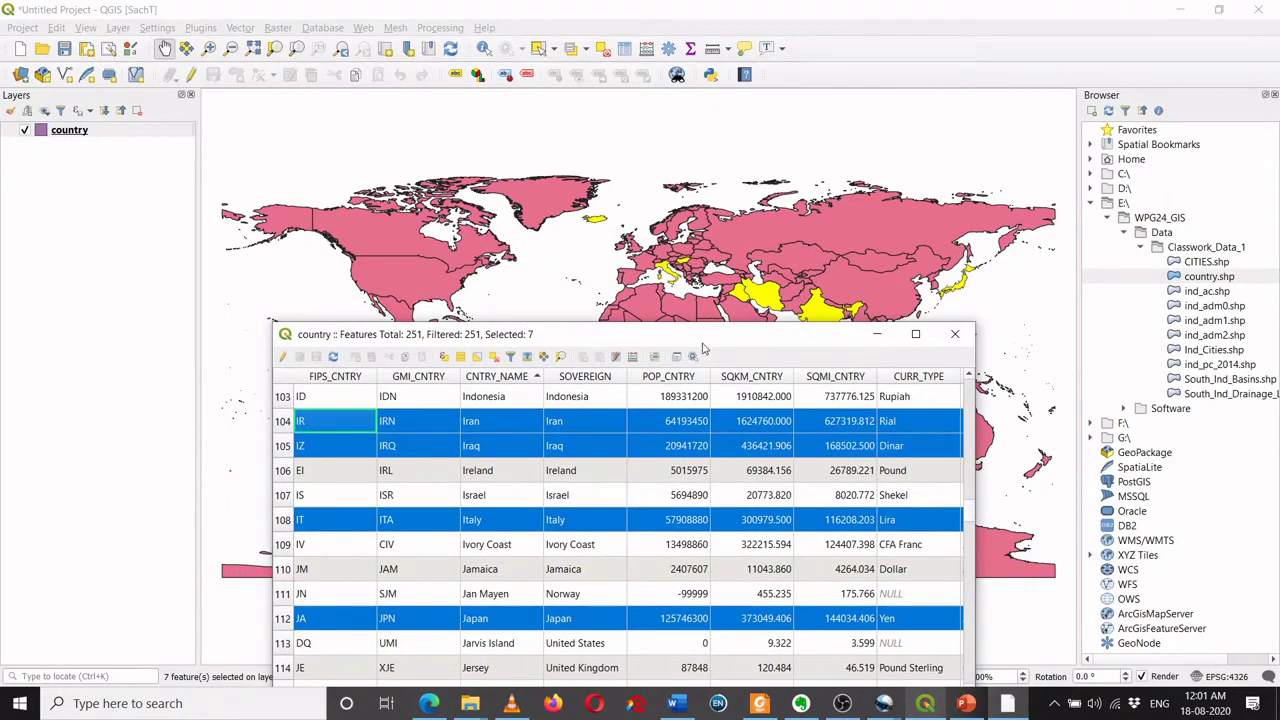
left_click_drag(693, 343, 687, 281)
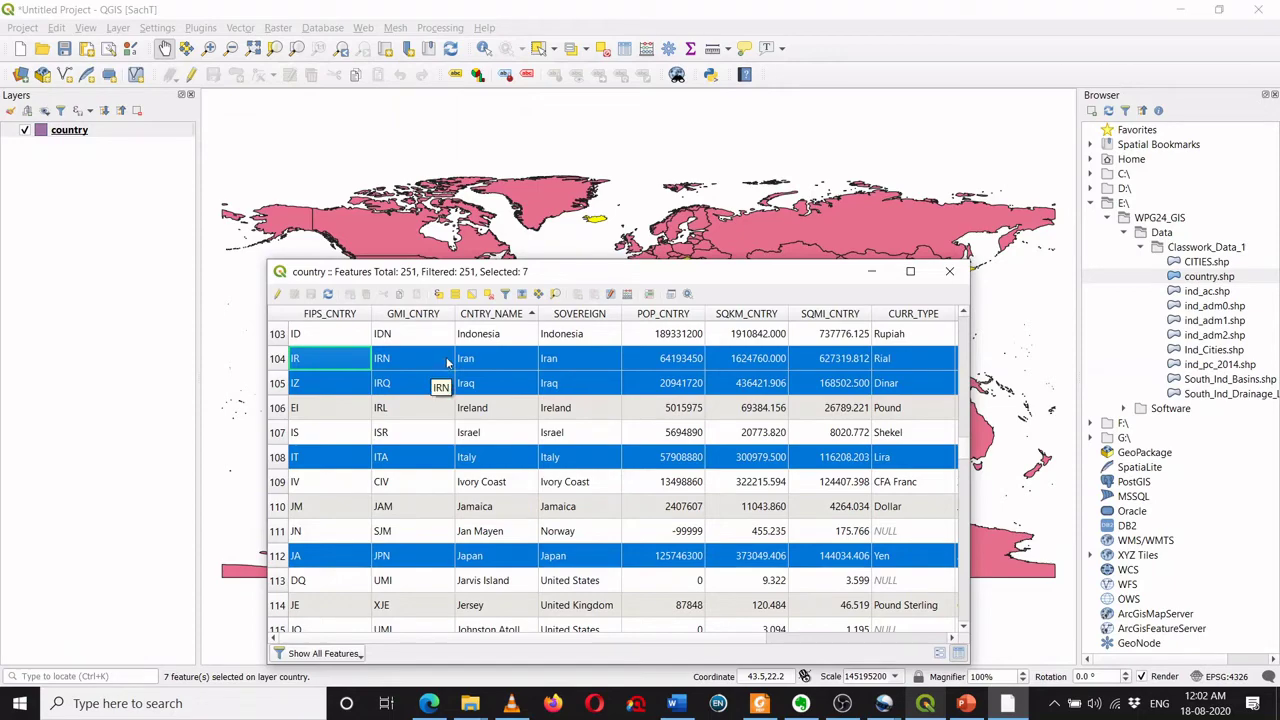
left_click_drag(640, 272, 624, 196)
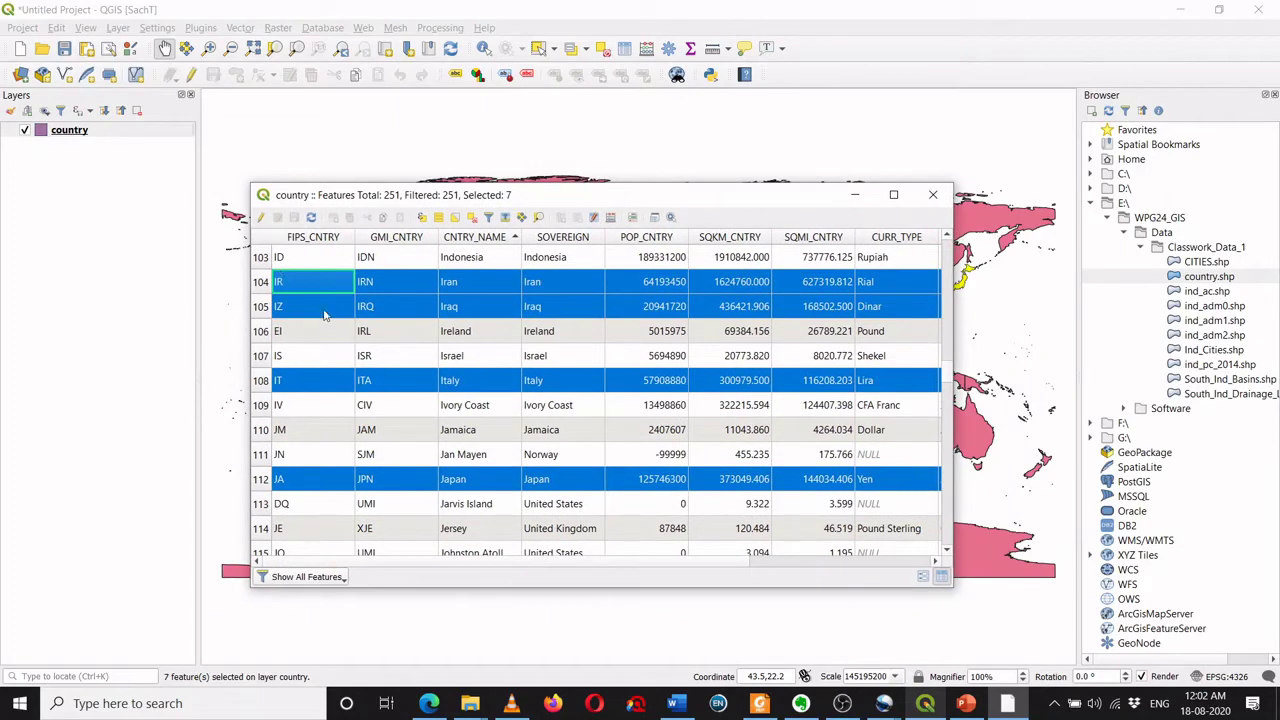
Deselect all features in the country layer and minimize the attribute table to uncover the map.
left_click(471, 220)
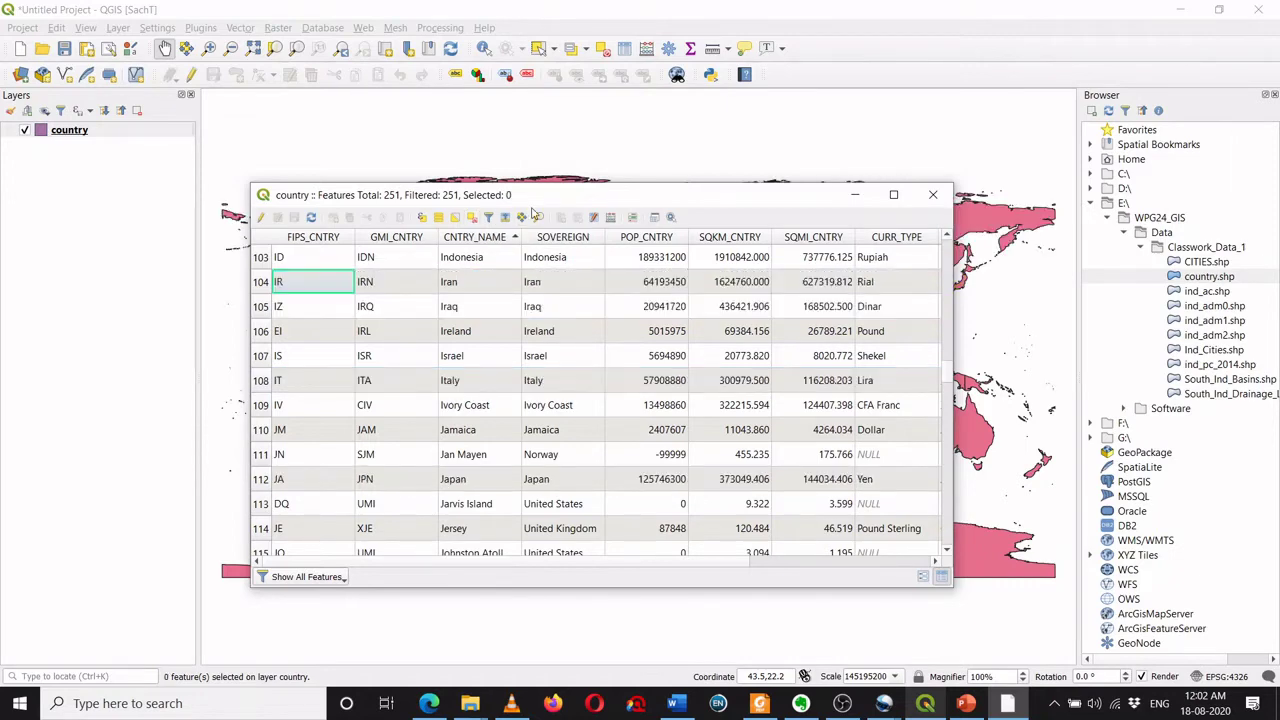
left_click_drag(541, 196, 568, 206)
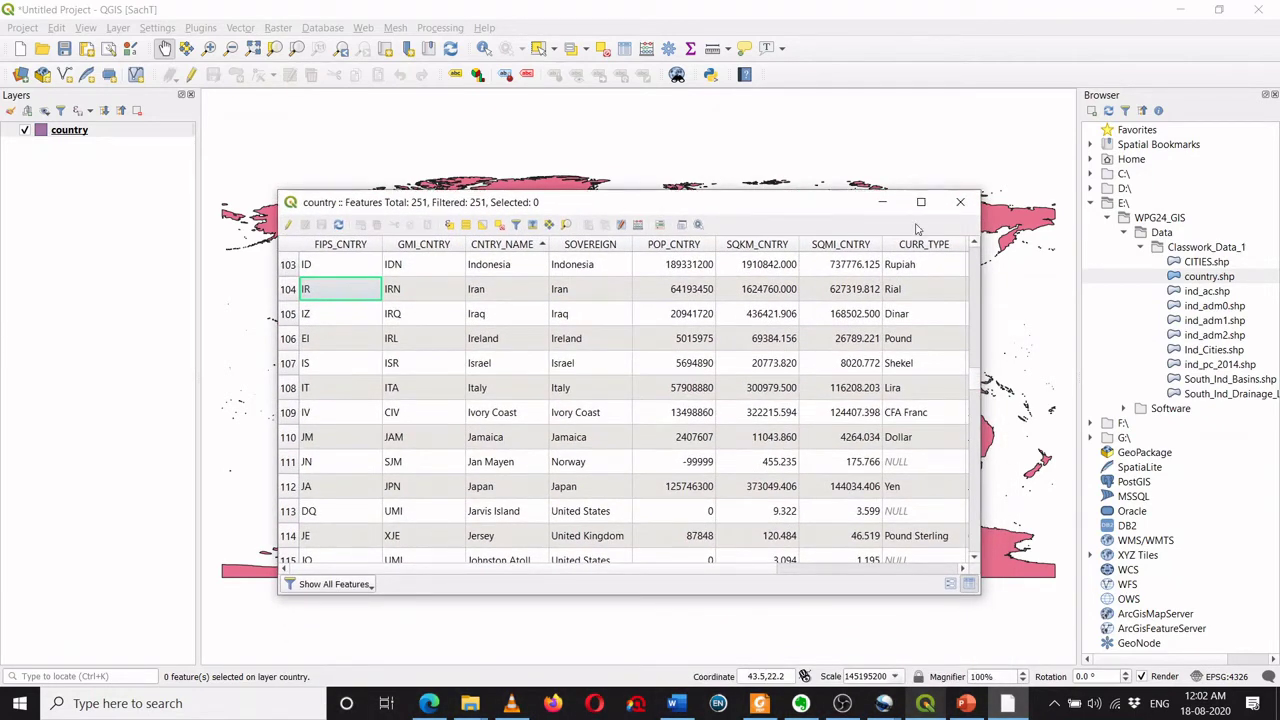
left_click(883, 203)
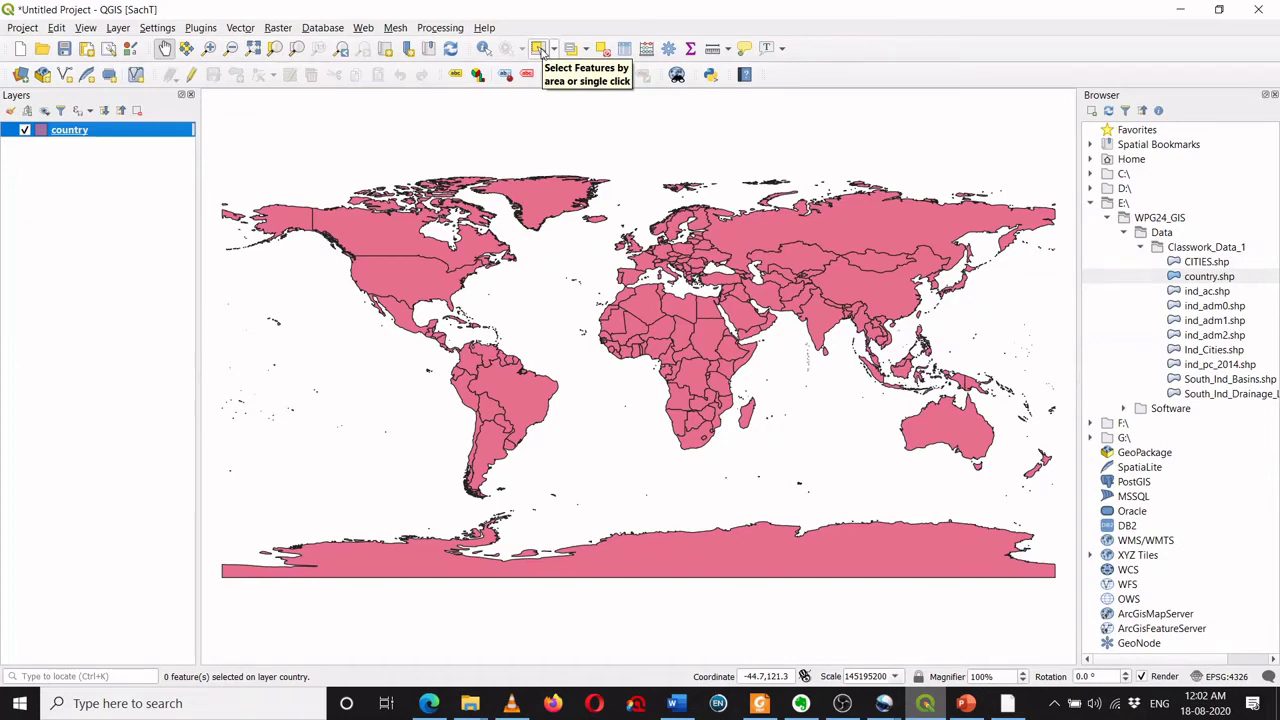
Magnify the screen around the Select Features tool, and restore the magnification to 100%.
key("super+plus")
key("super+plus")
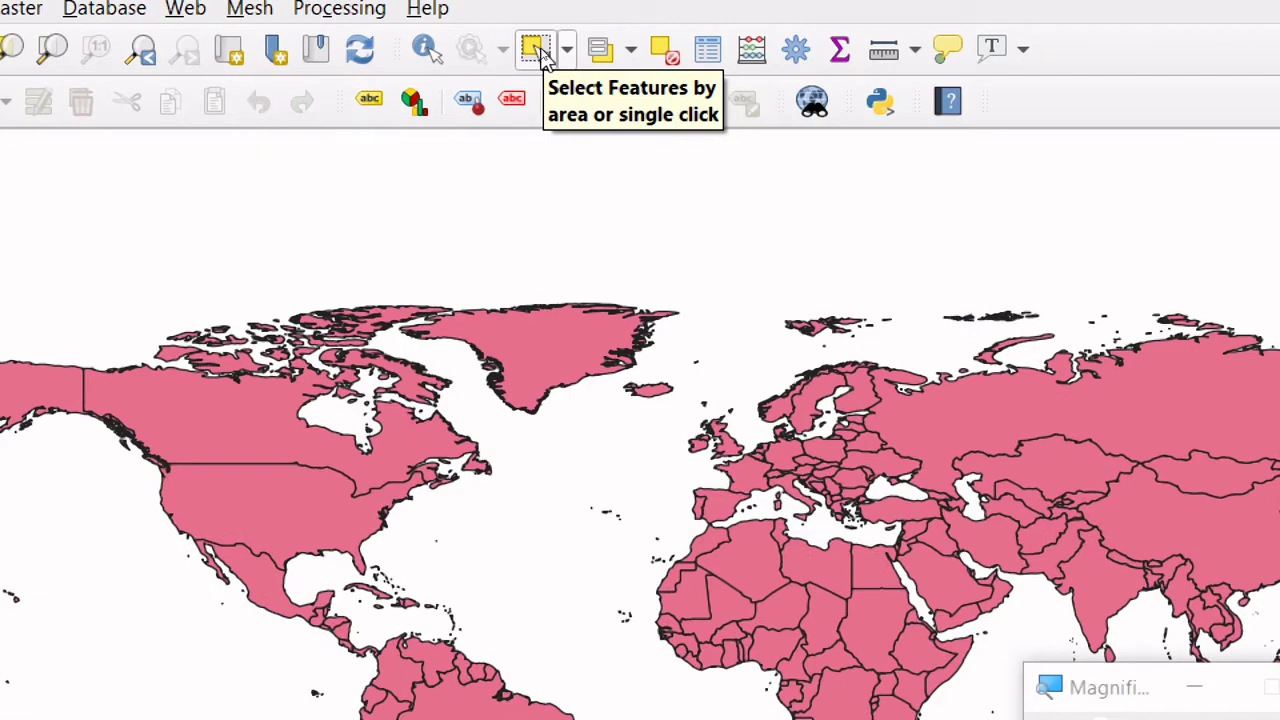
key("super+minus")
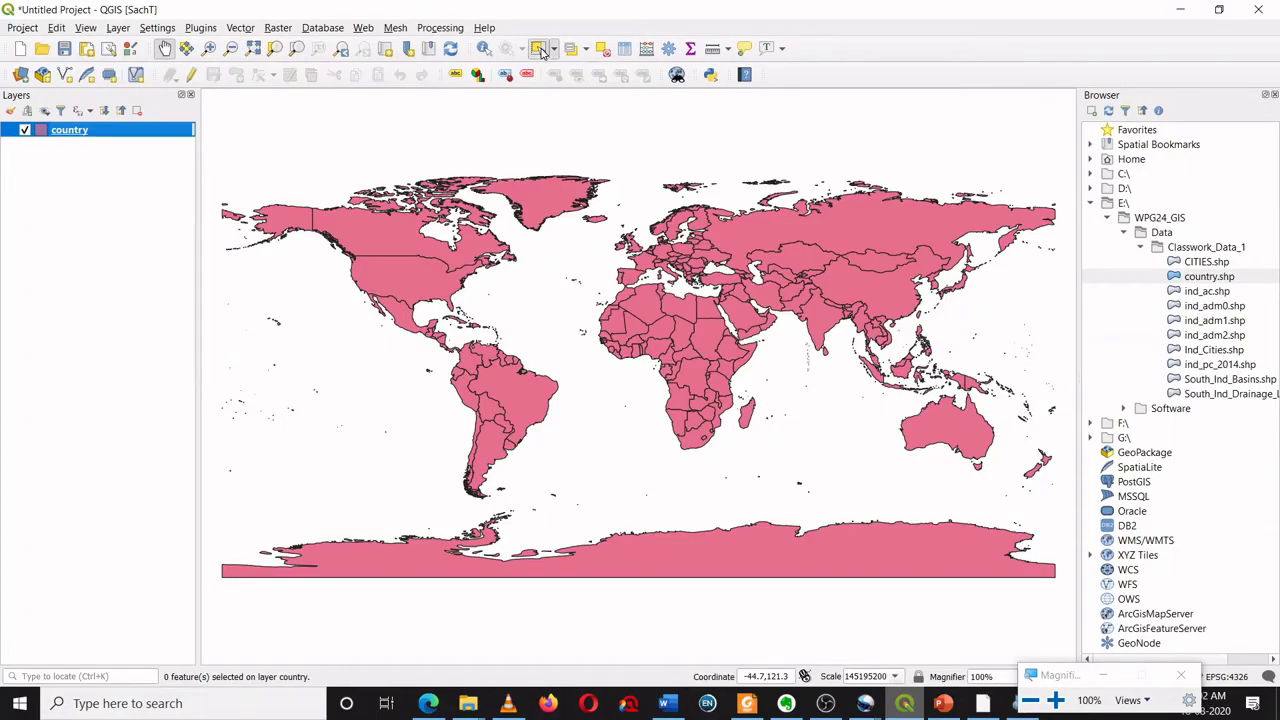
Pan the world map eastward with the Pan Map tool, and return the map to its full extent.
left_click(539, 50)
left_click(165, 48)
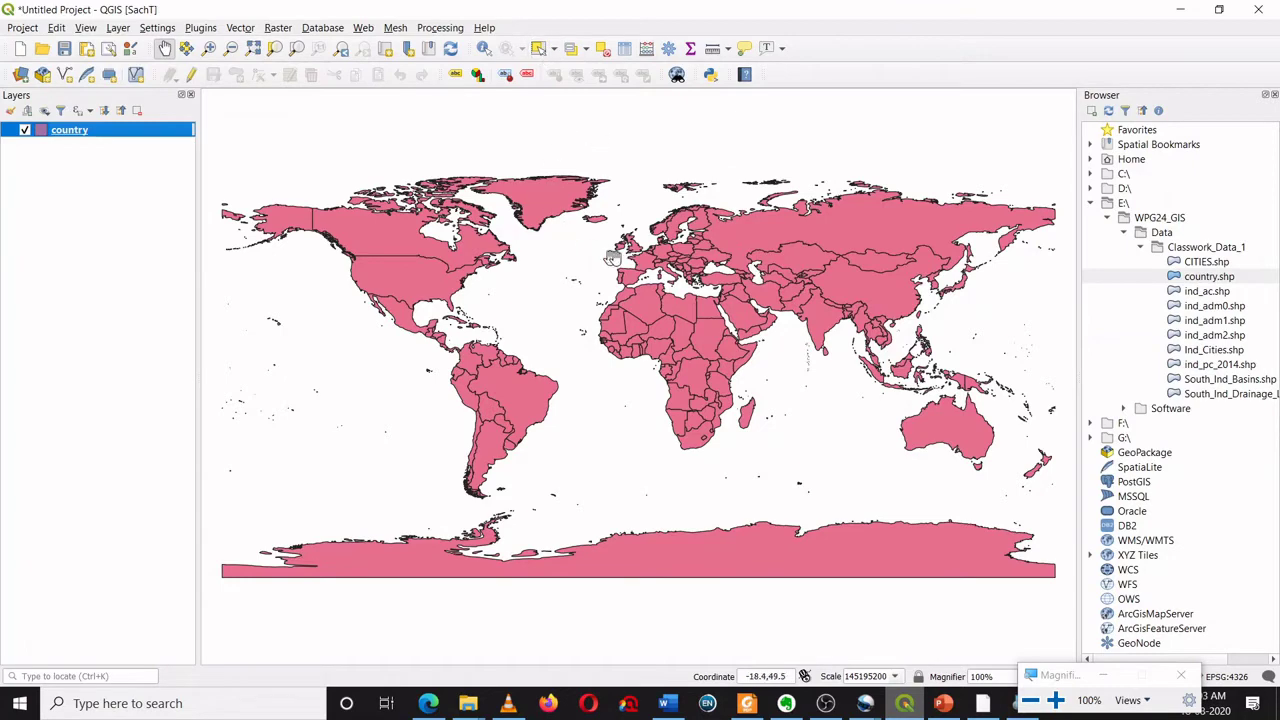
left_click_drag(612, 258, 776, 268)
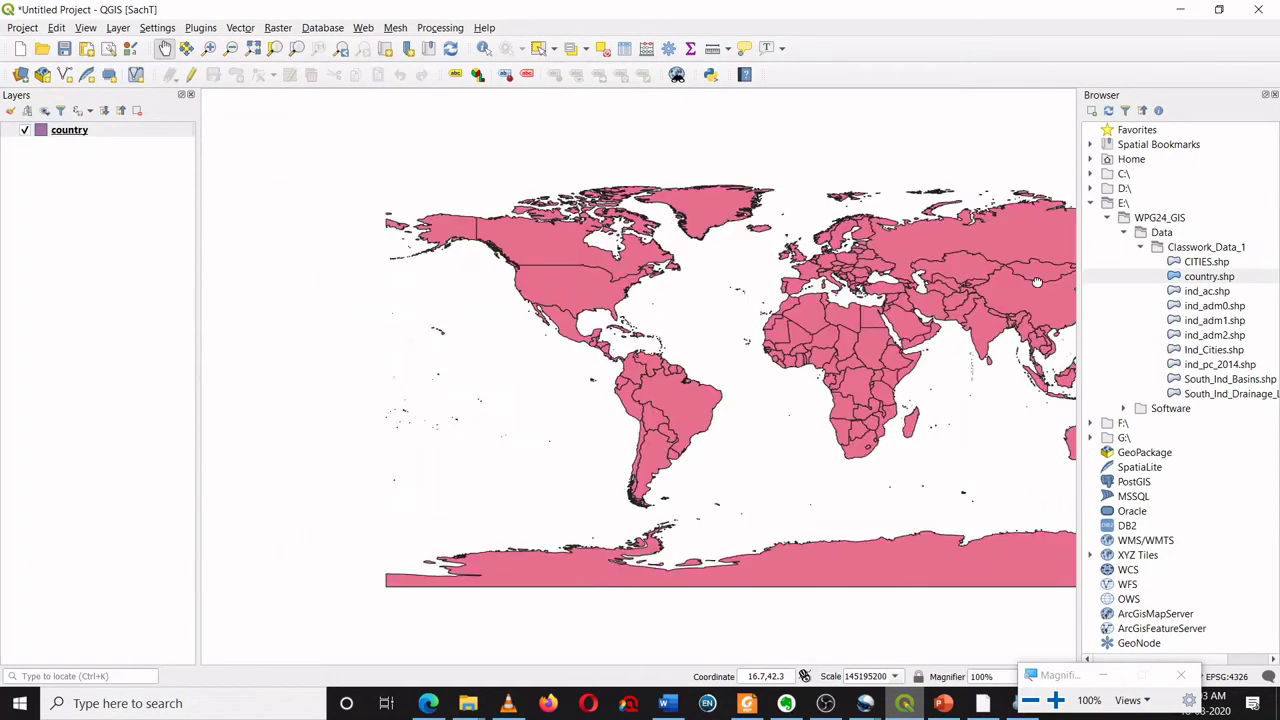
left_click_drag(656, 298, 938, 290)
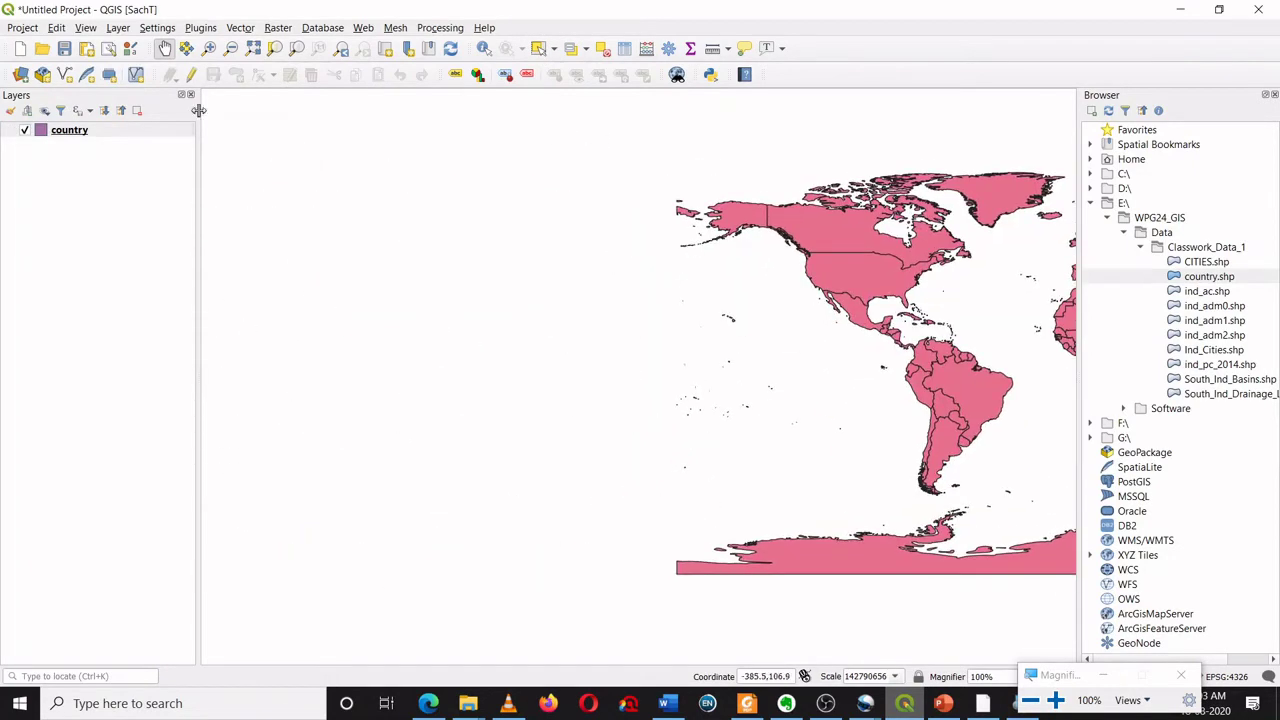
left_click(253, 48)
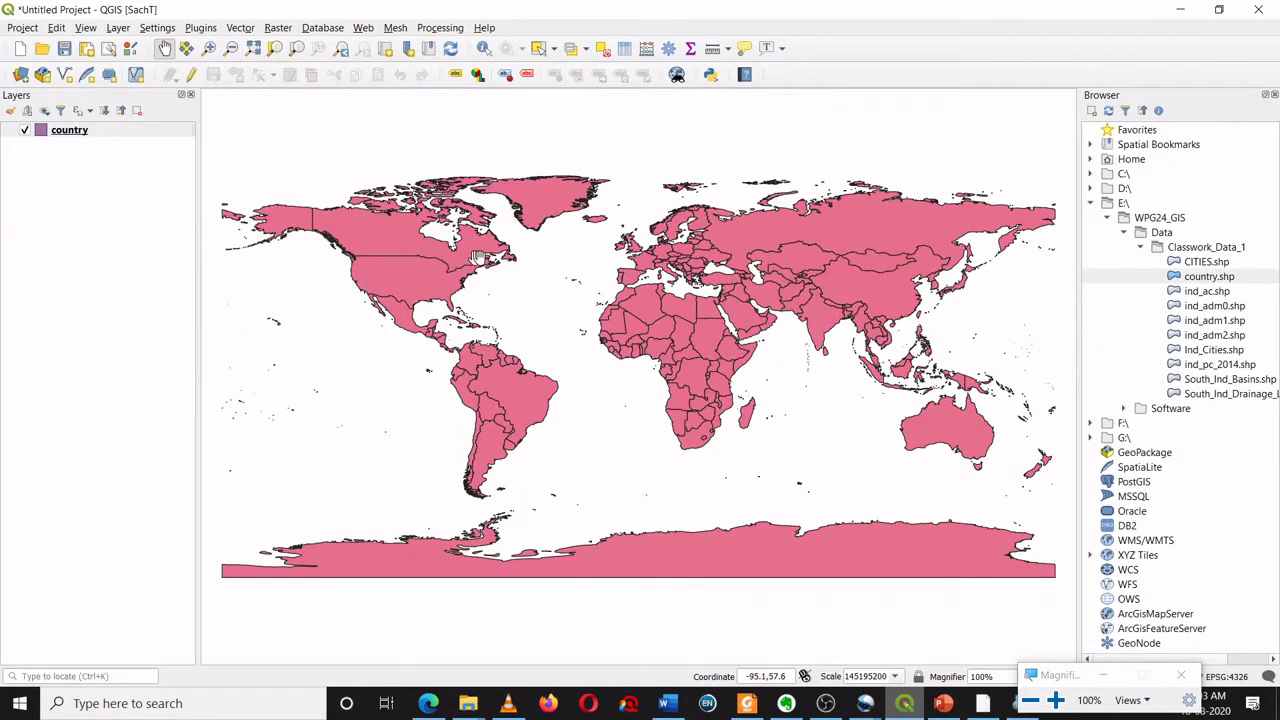
Select India, China and Australia one at a time on the map with the Select Features tool.
left_click(537, 50)
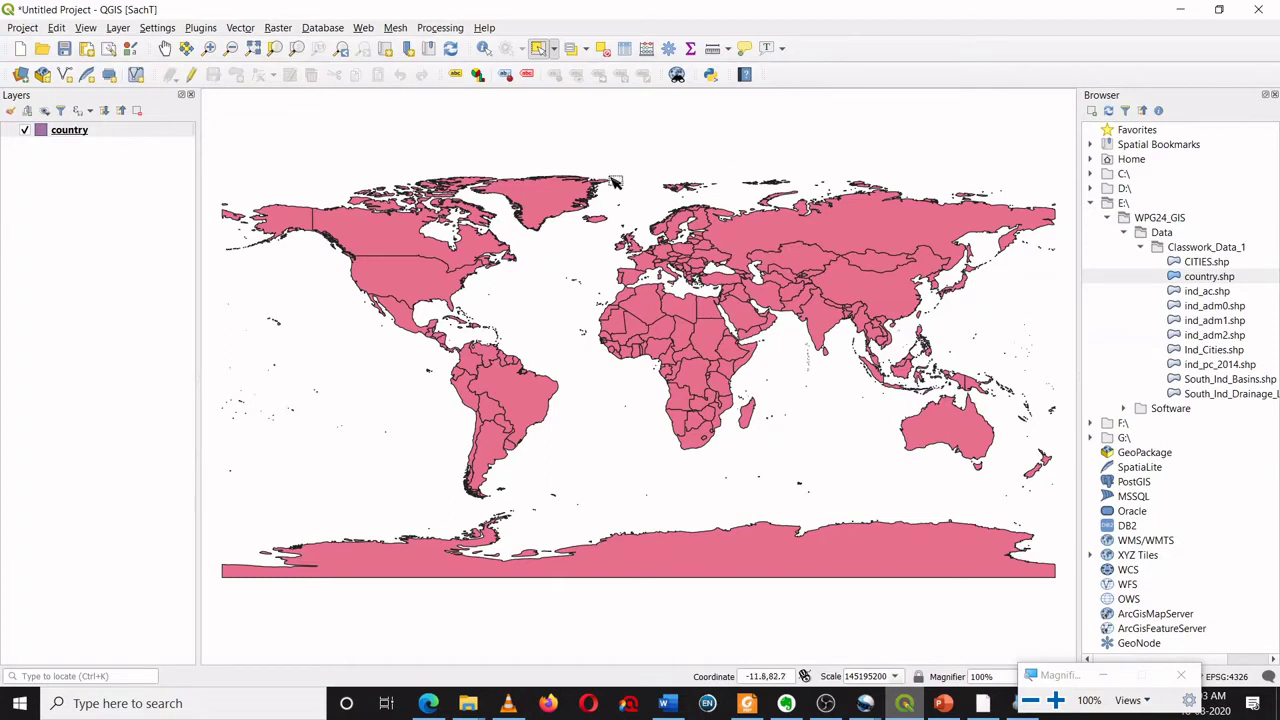
left_click(826, 317)
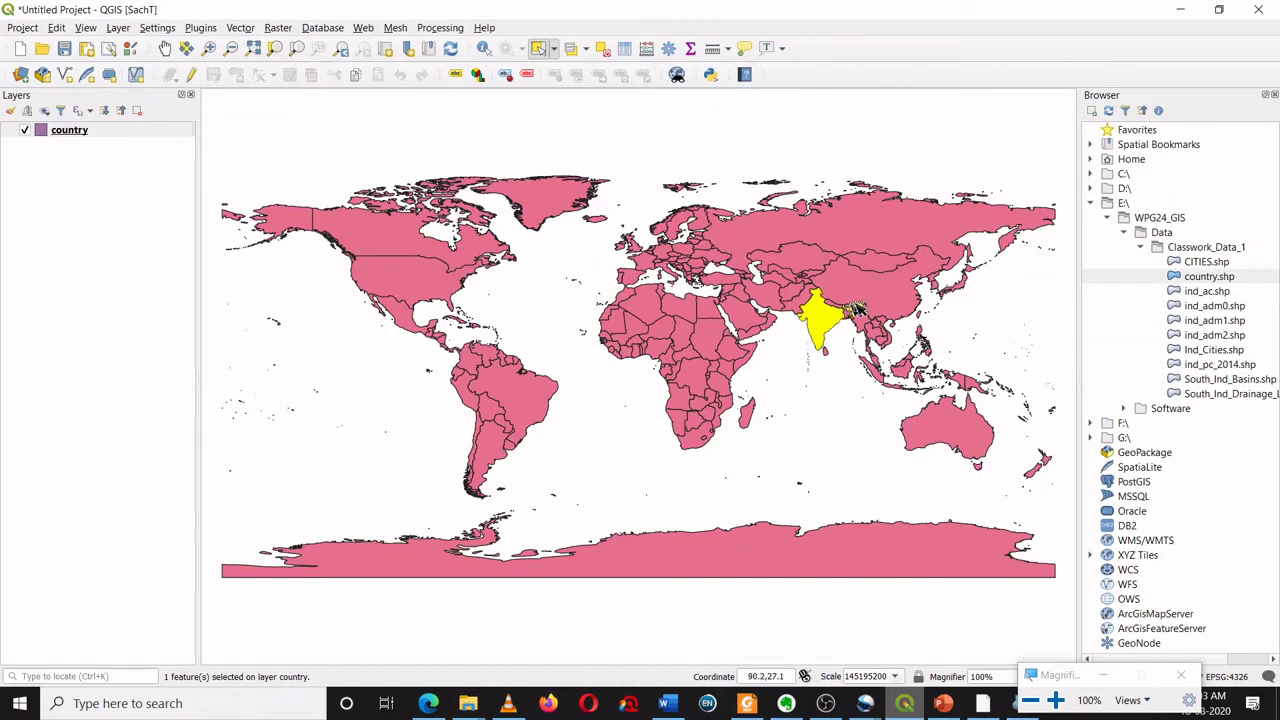
left_click(888, 301)
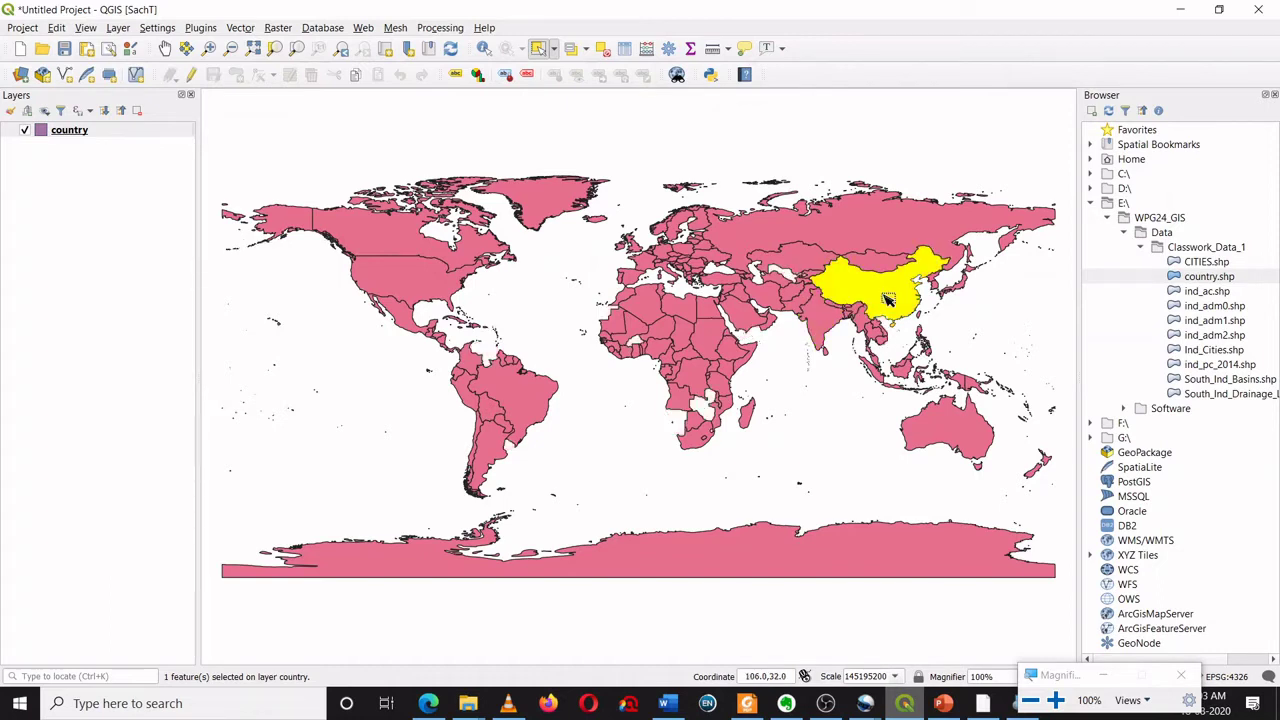
left_click(950, 428)
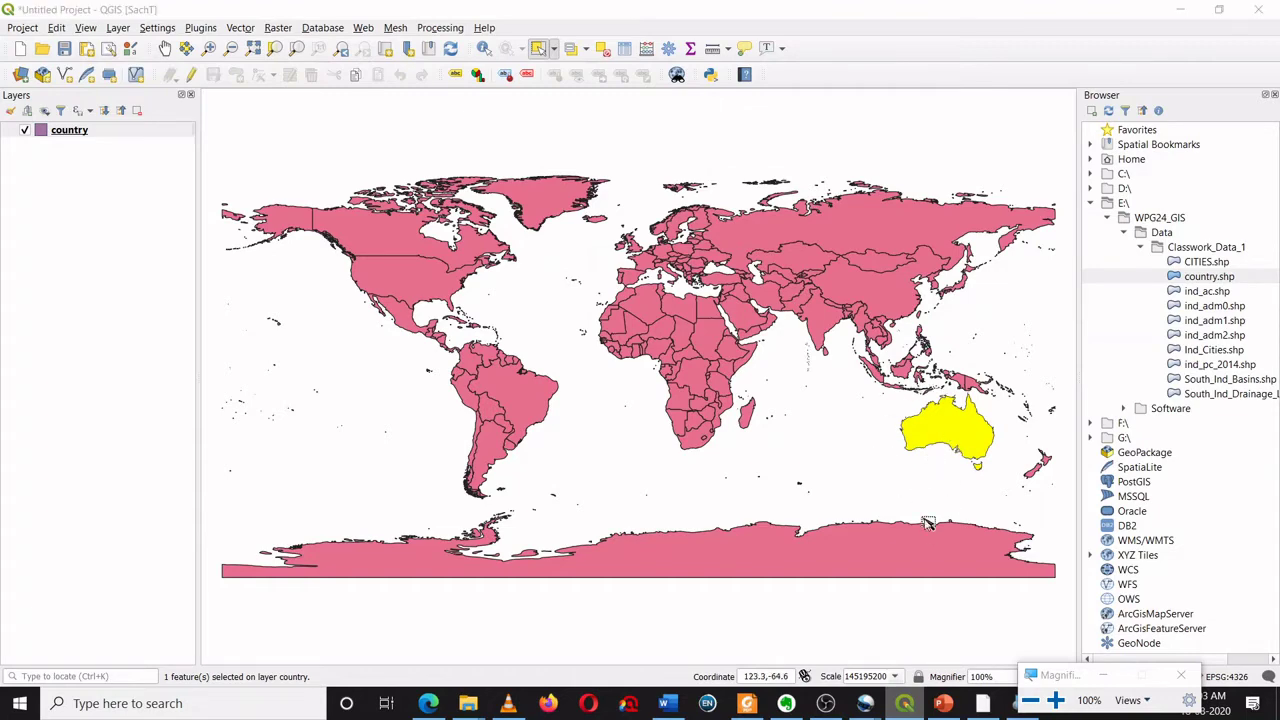
Reopen the country attribute table, locate the selected Australia record, and move the table aside to compare it with the map.
key("F6")
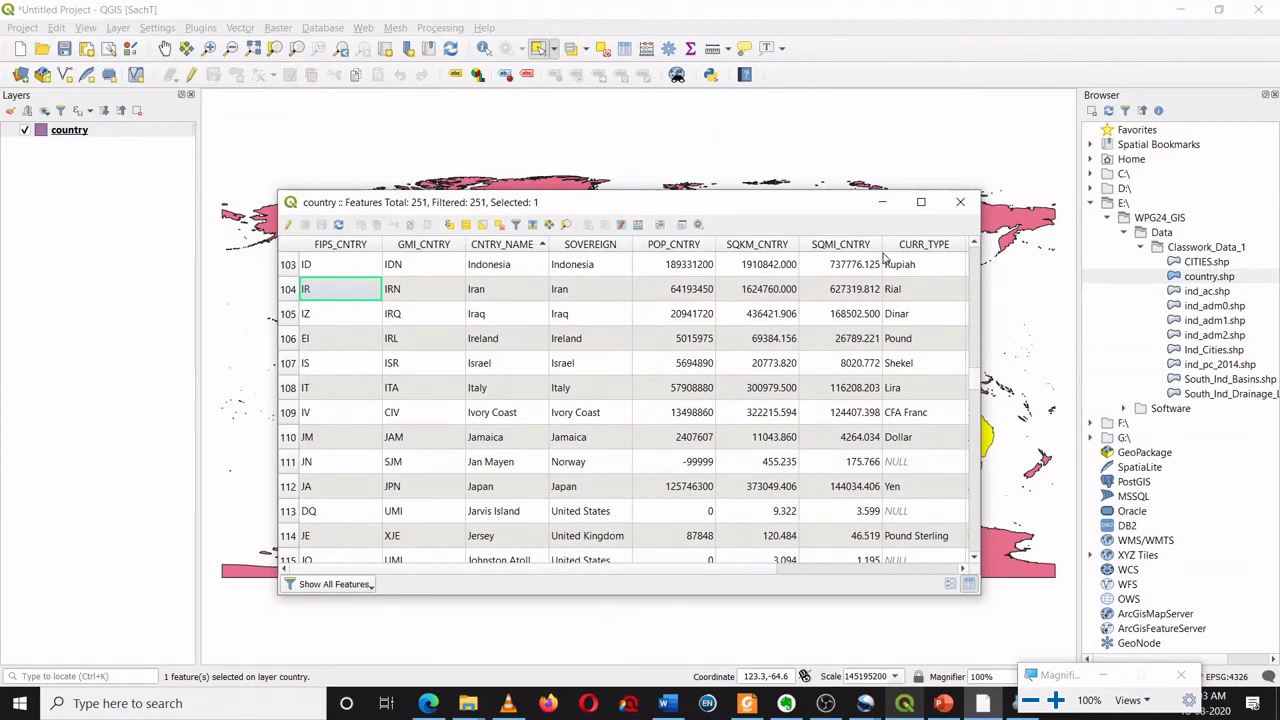
left_click(960, 202)
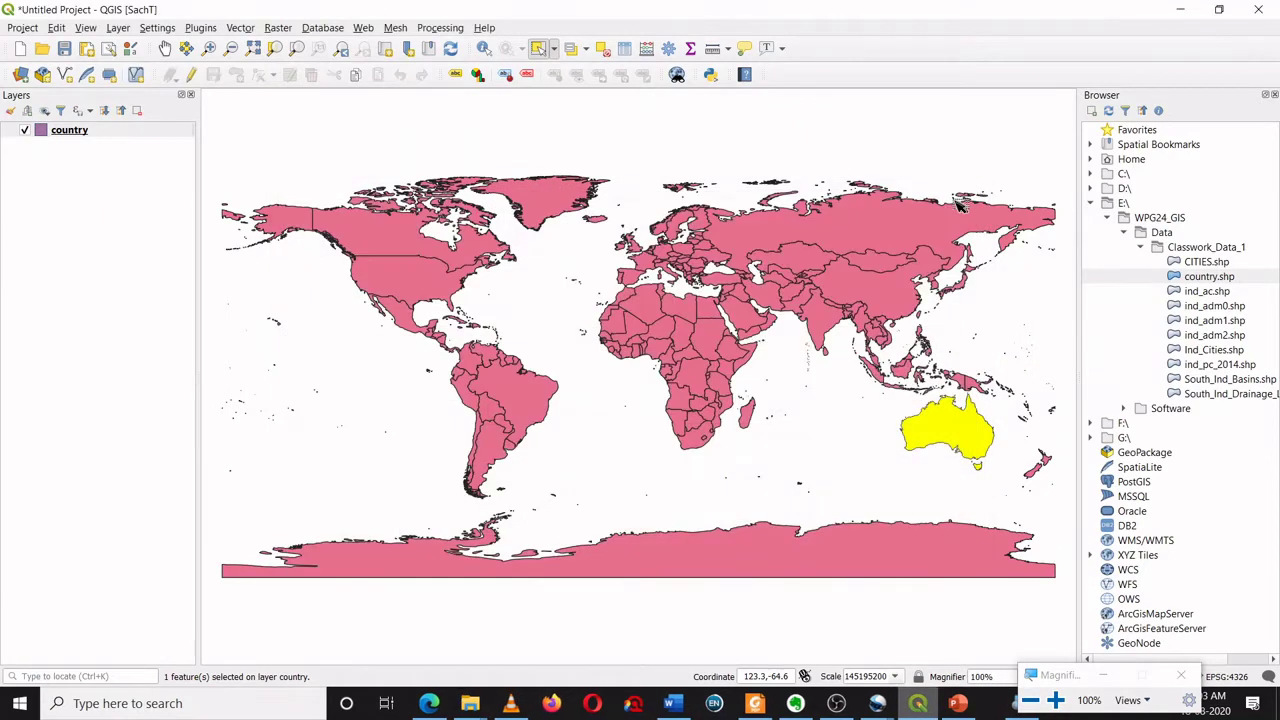
left_click(627, 51)
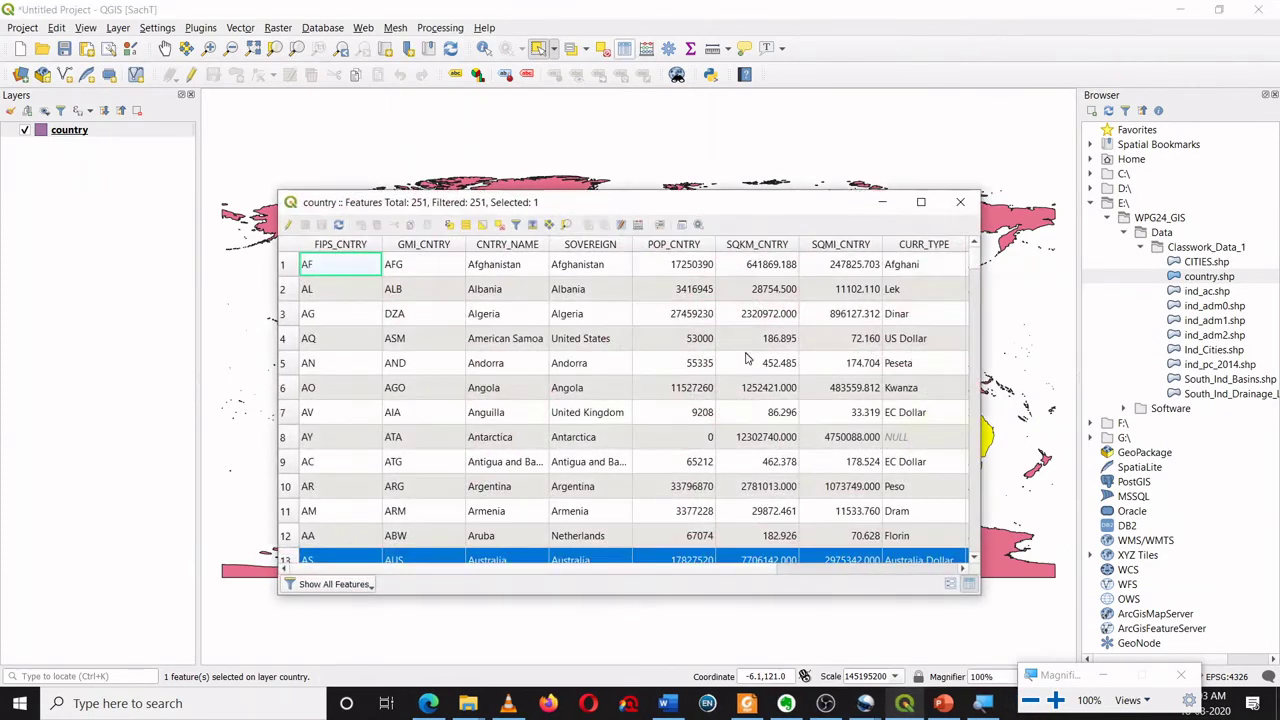
scroll(665, 422, "down", 2)
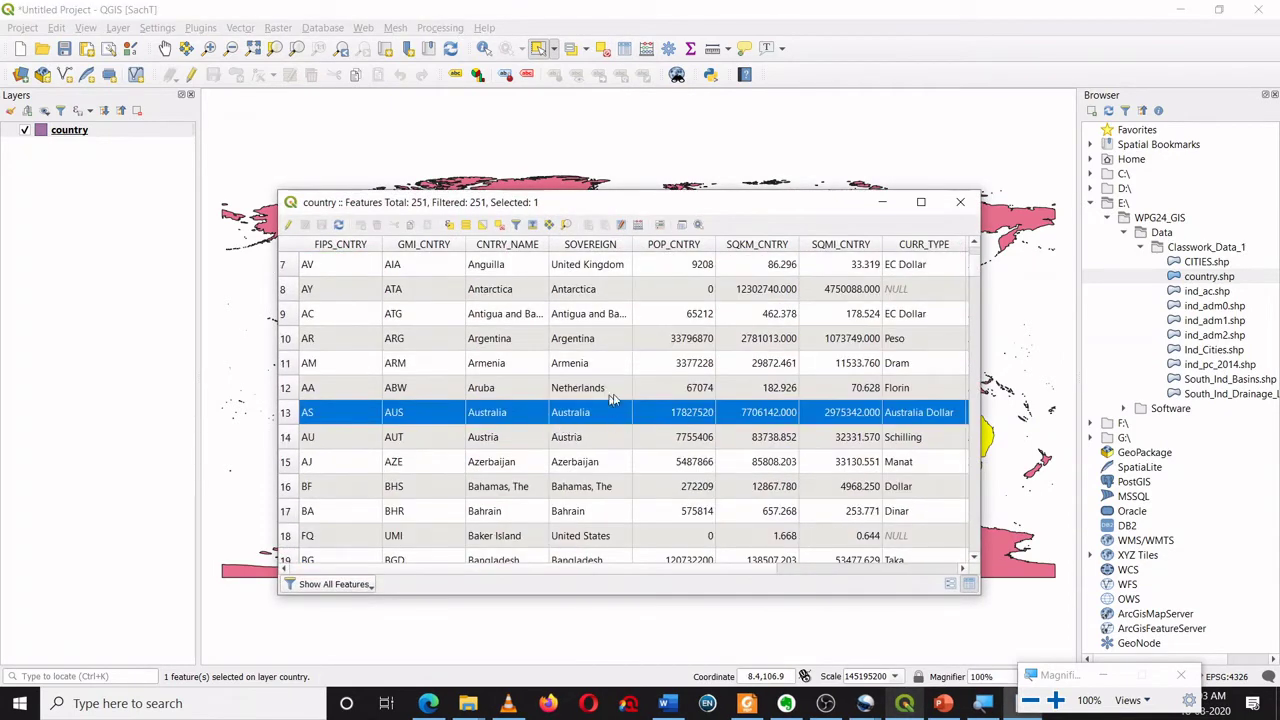
left_click_drag(673, 205, 505, 443)
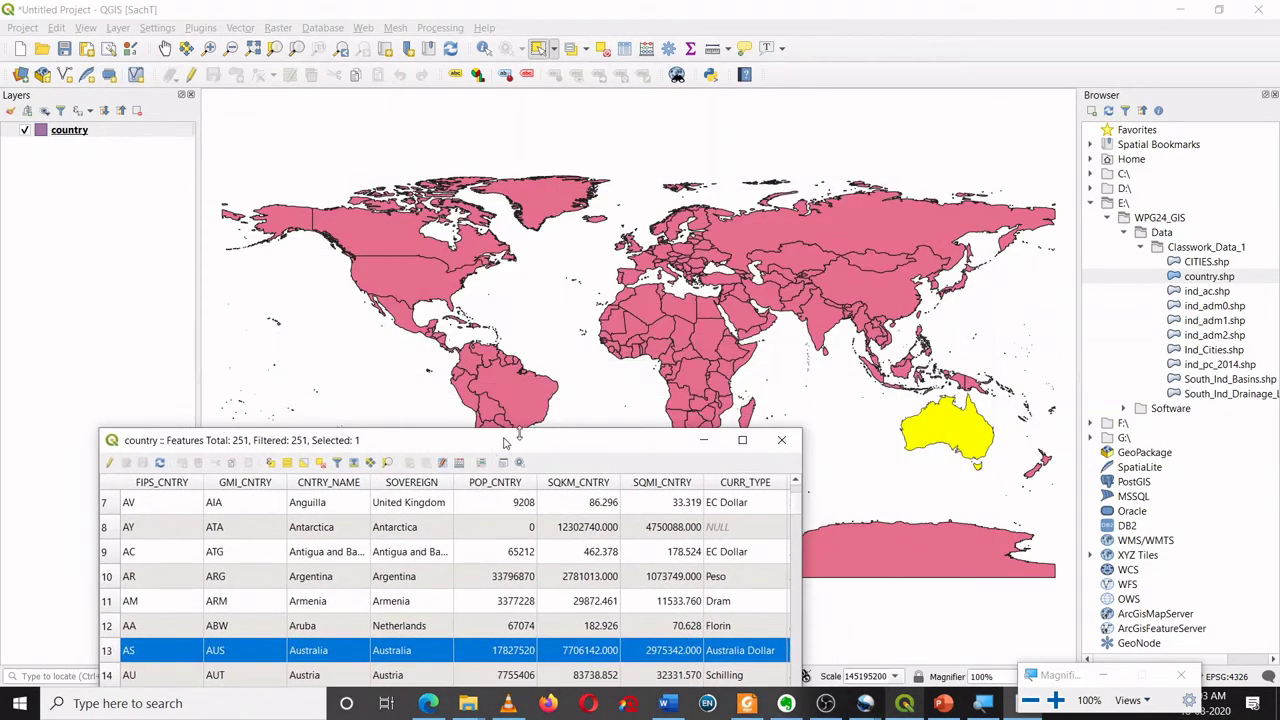
Select China on the map instead of Australia, and locate its record in the country attribute table.
left_click(858, 306)
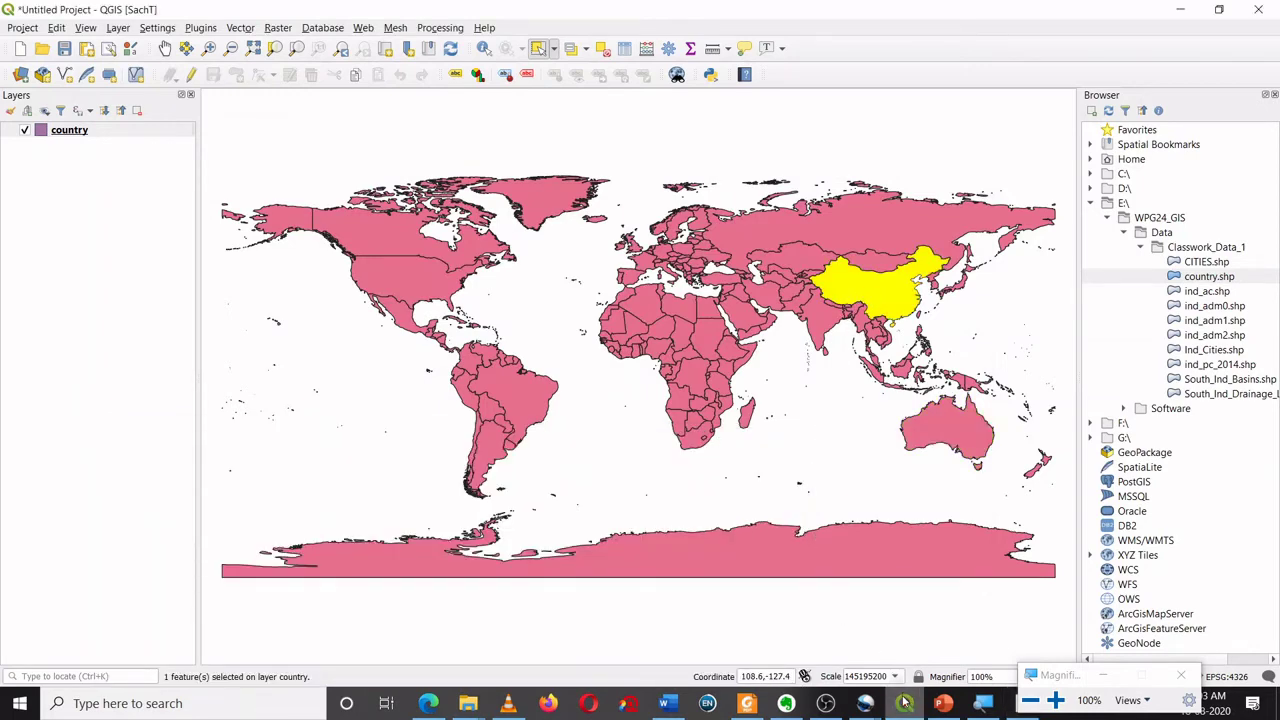
left_click(904, 703)
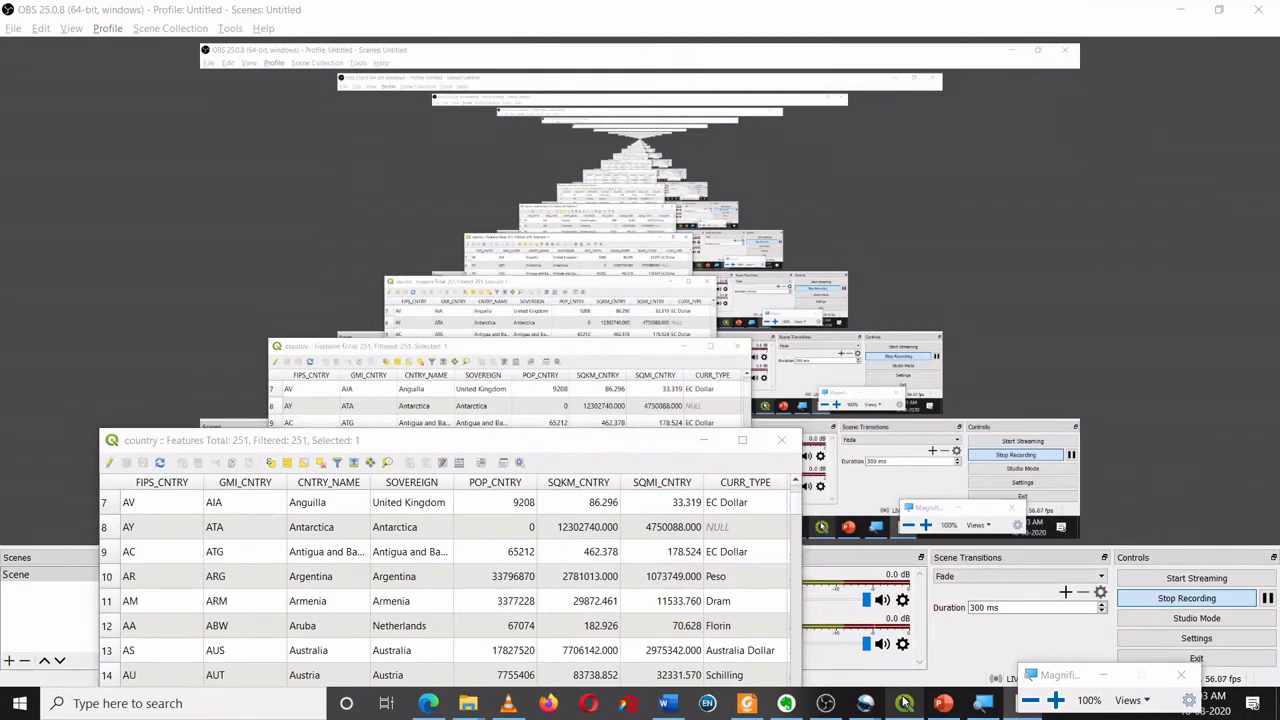
left_click(904, 703)
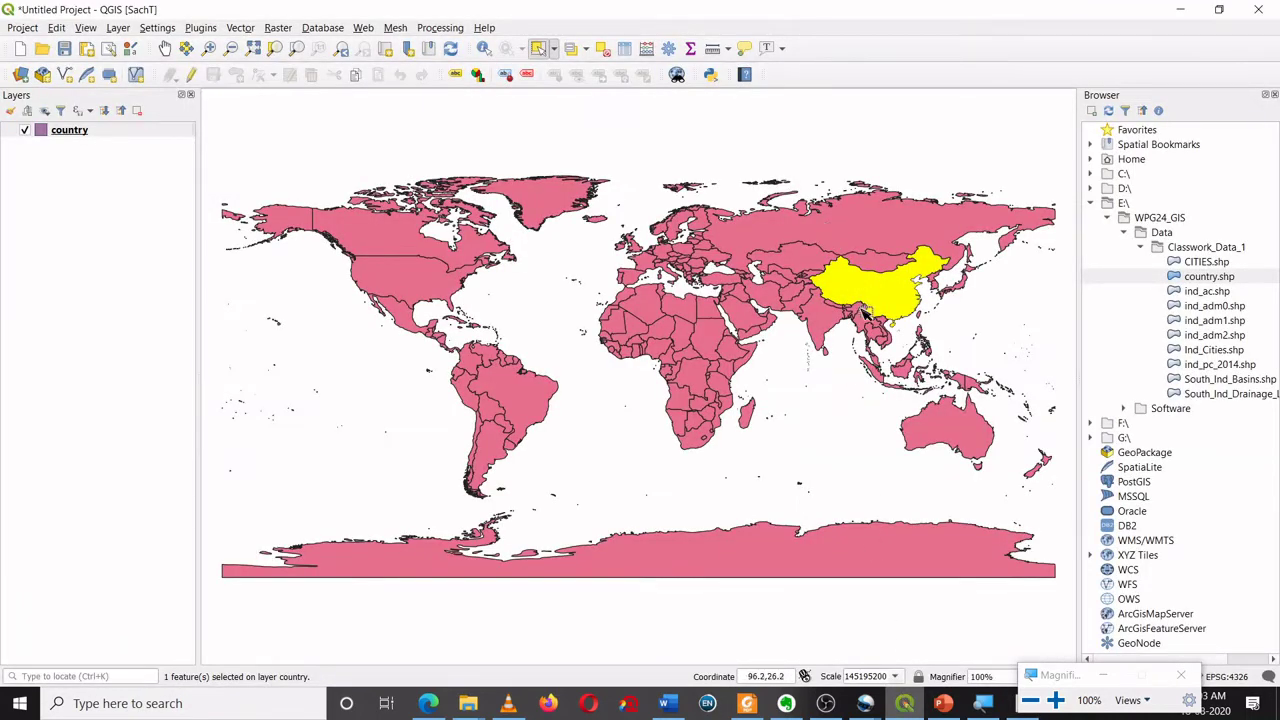
left_click(624, 48)
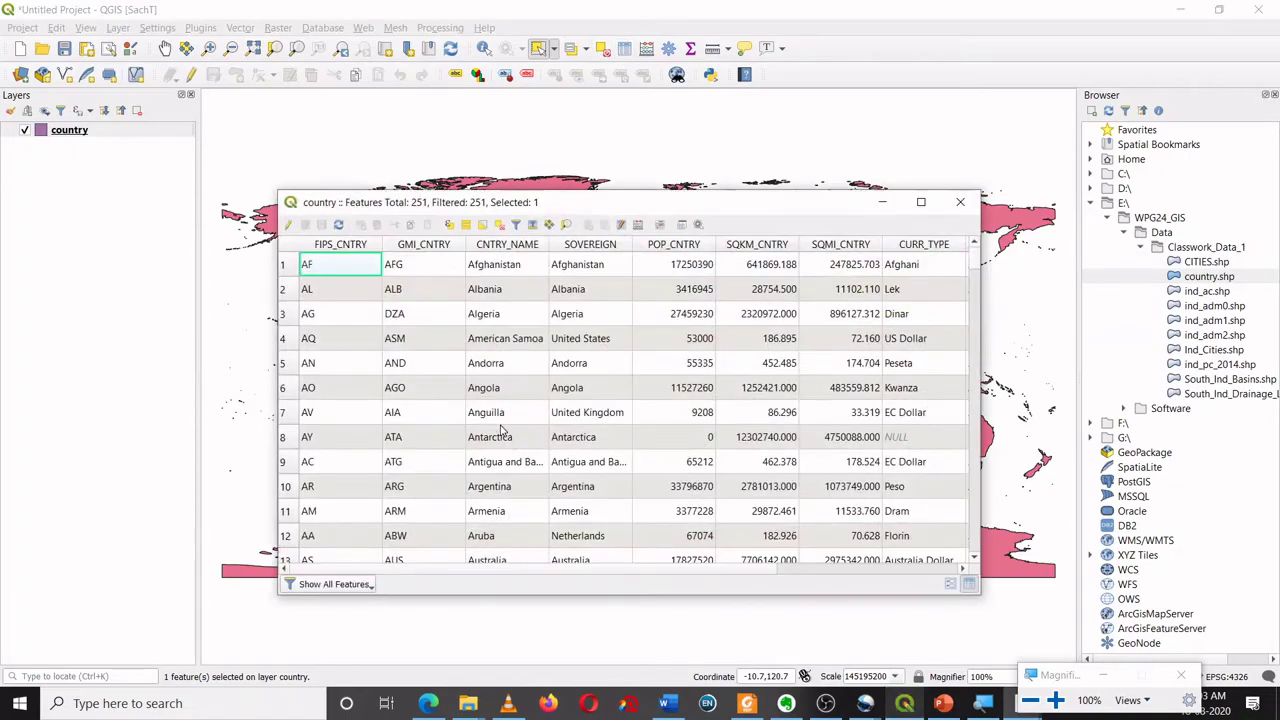
scroll(503, 428, "down", 6)
scroll(503, 428, "down", 7)
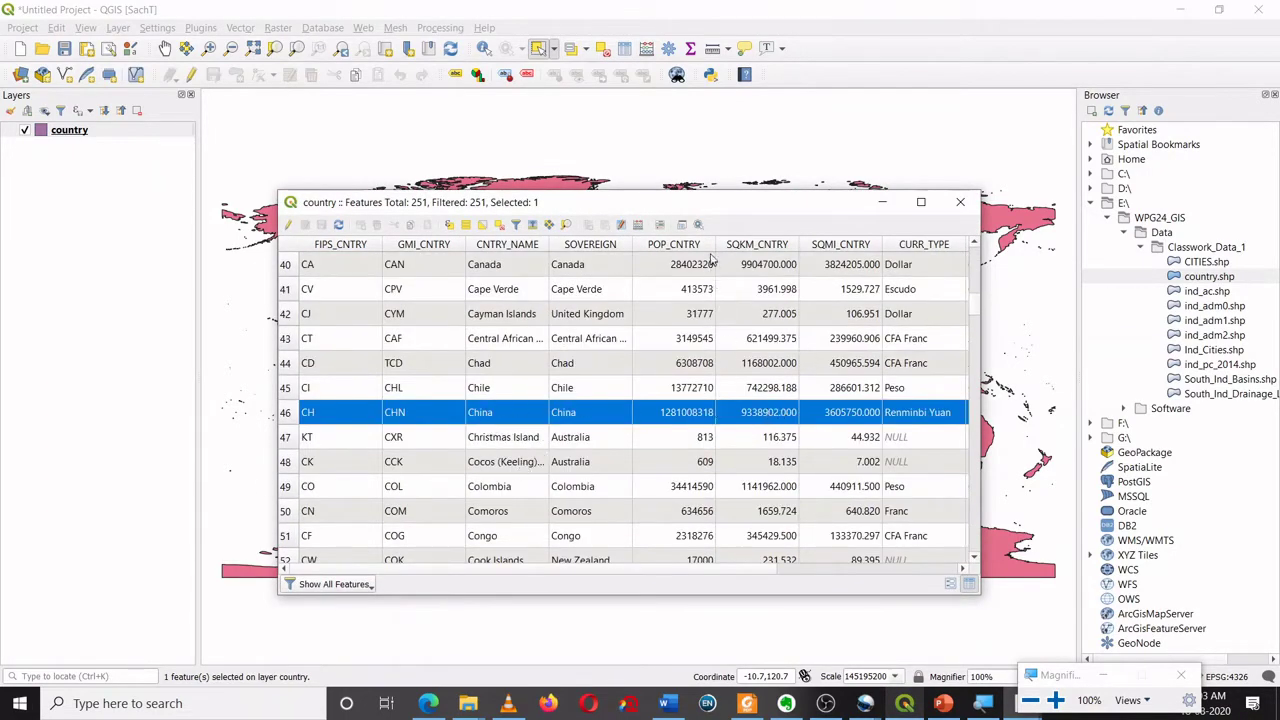
left_click_drag(718, 206, 556, 231)
left_click(800, 227)
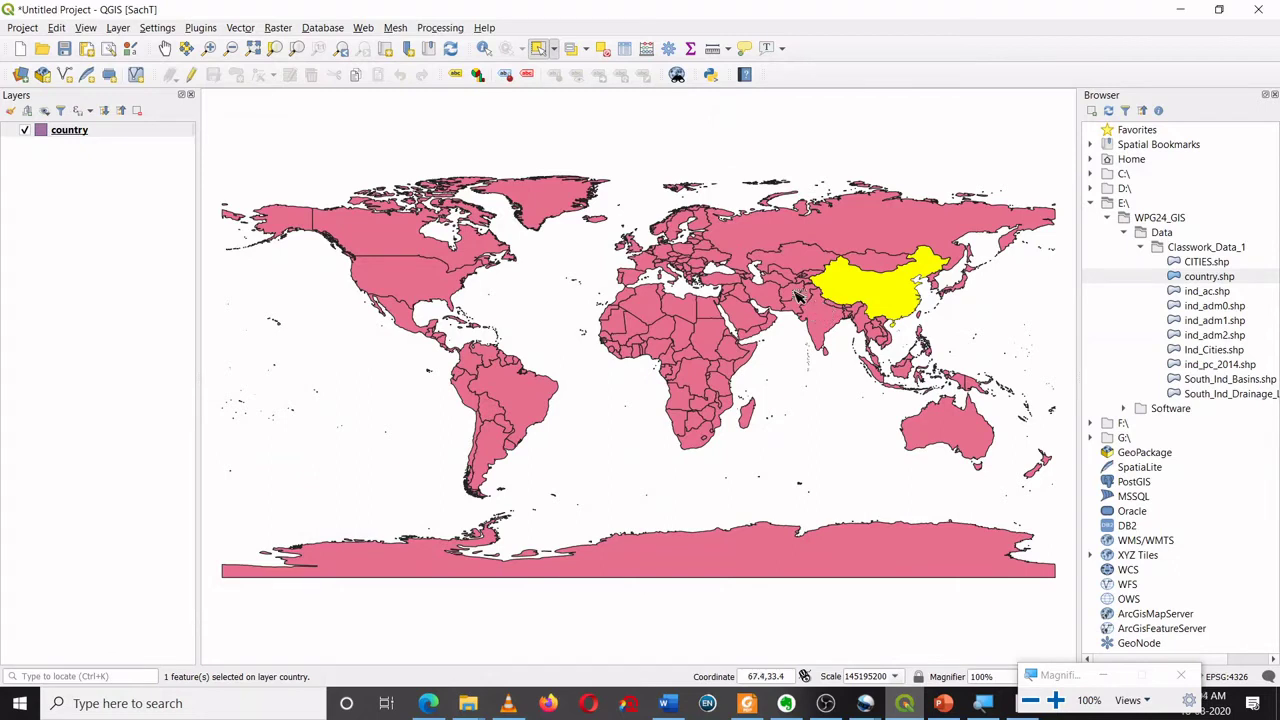
Select Afghanistan on the map, and add Pakistan, India, Nepal, Bangladesh, Sri Lanka and Bhutan to the selection.
left_click(798, 295)
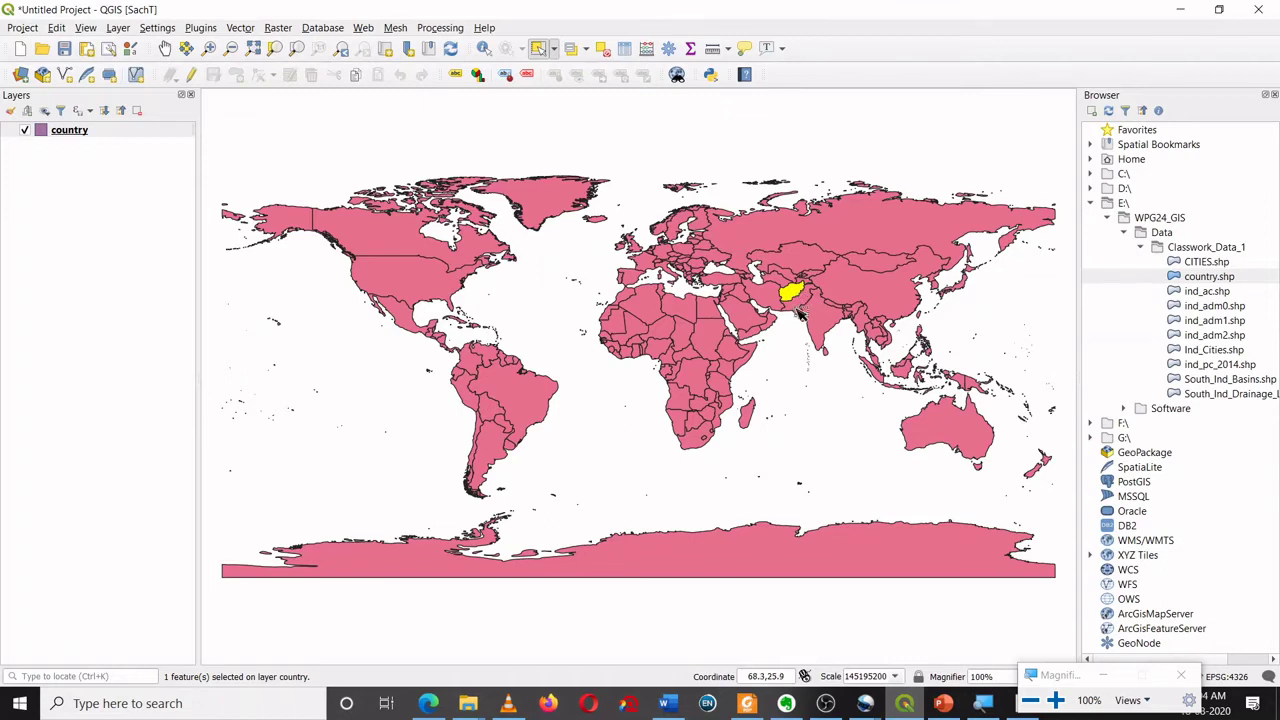
left_click(826, 318, "shift")
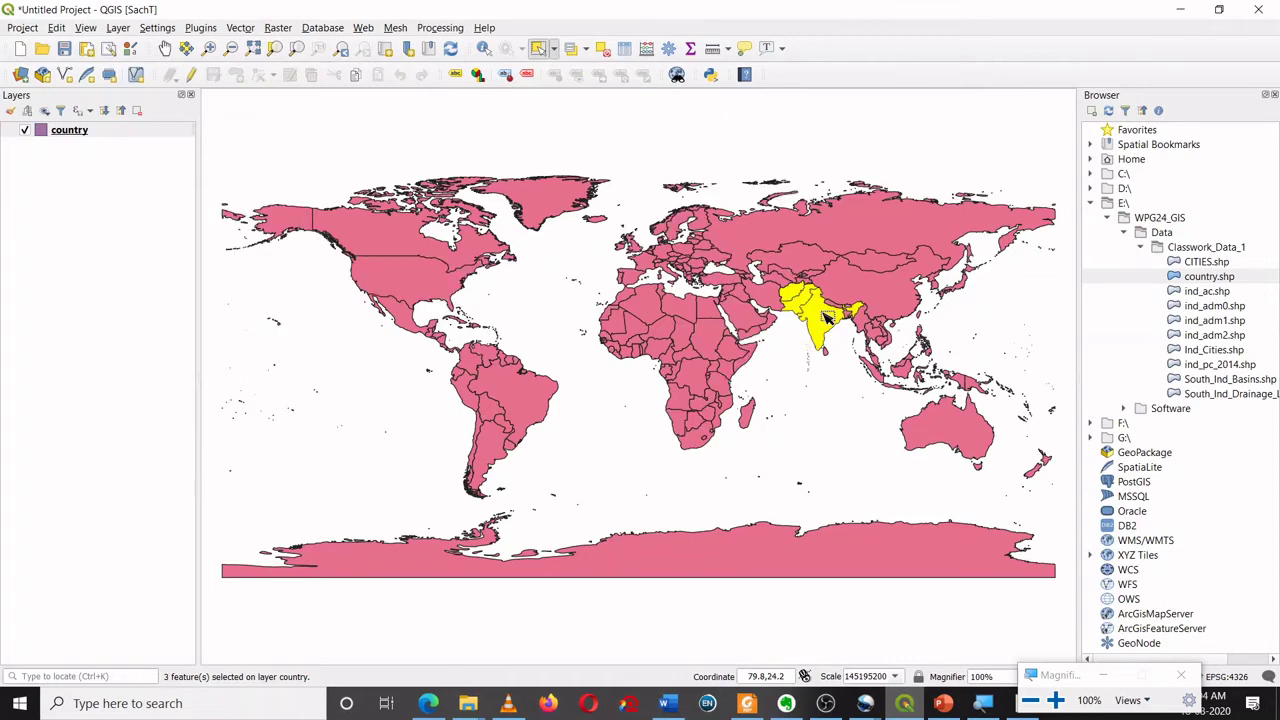
left_click(836, 307, "shift")
left_click(852, 312, "ctrl")
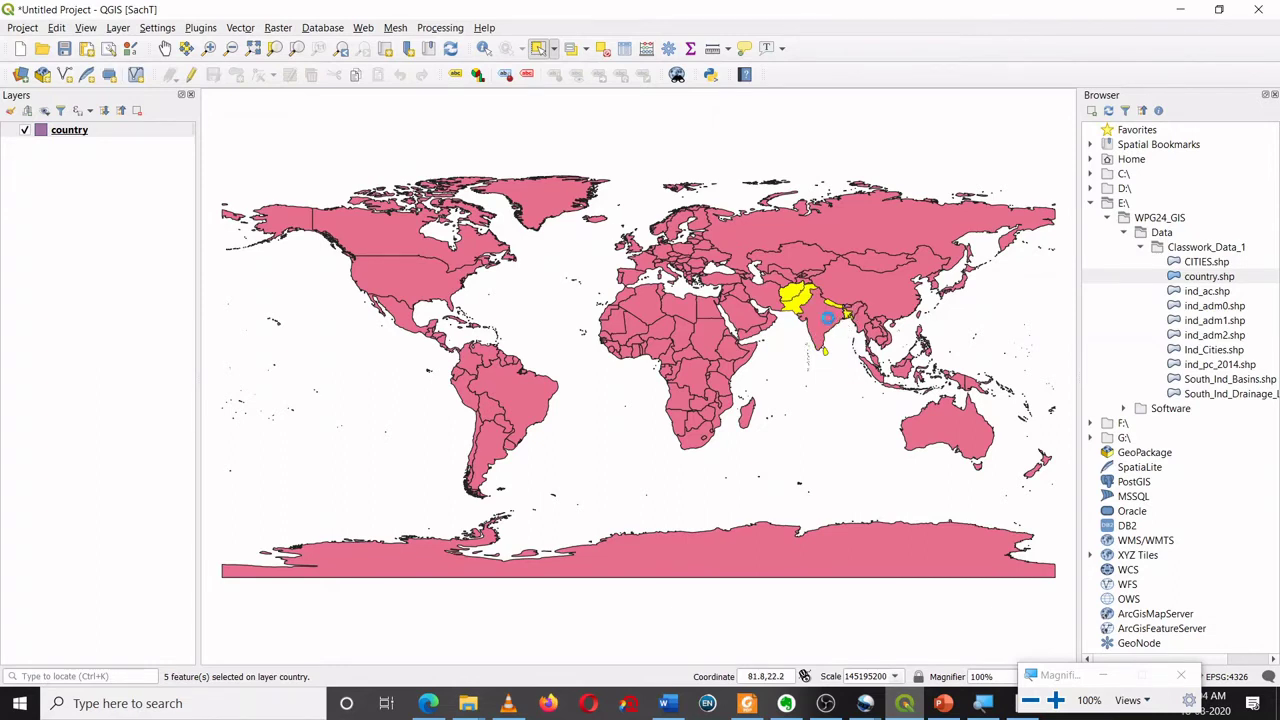
left_click(829, 319, "ctrl")
scroll(829, 319, "up", 1)
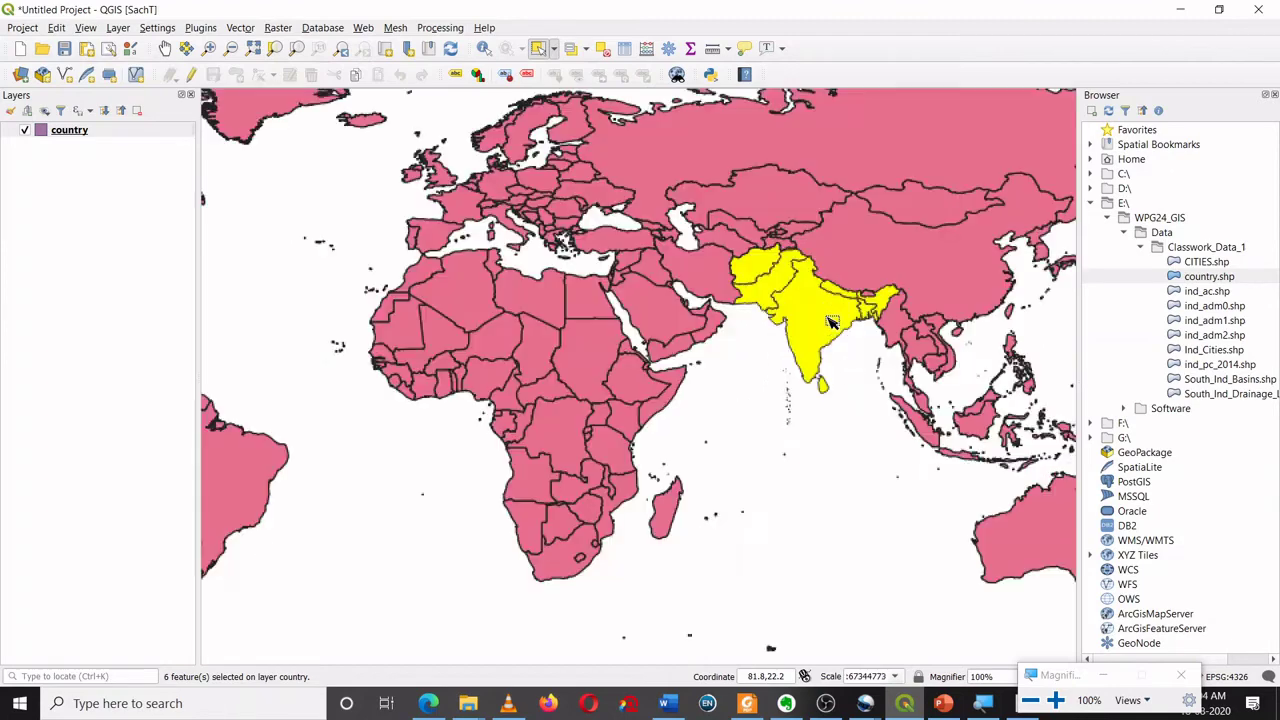
scroll(832, 318, "up", 2)
scroll(832, 320, "down", 1)
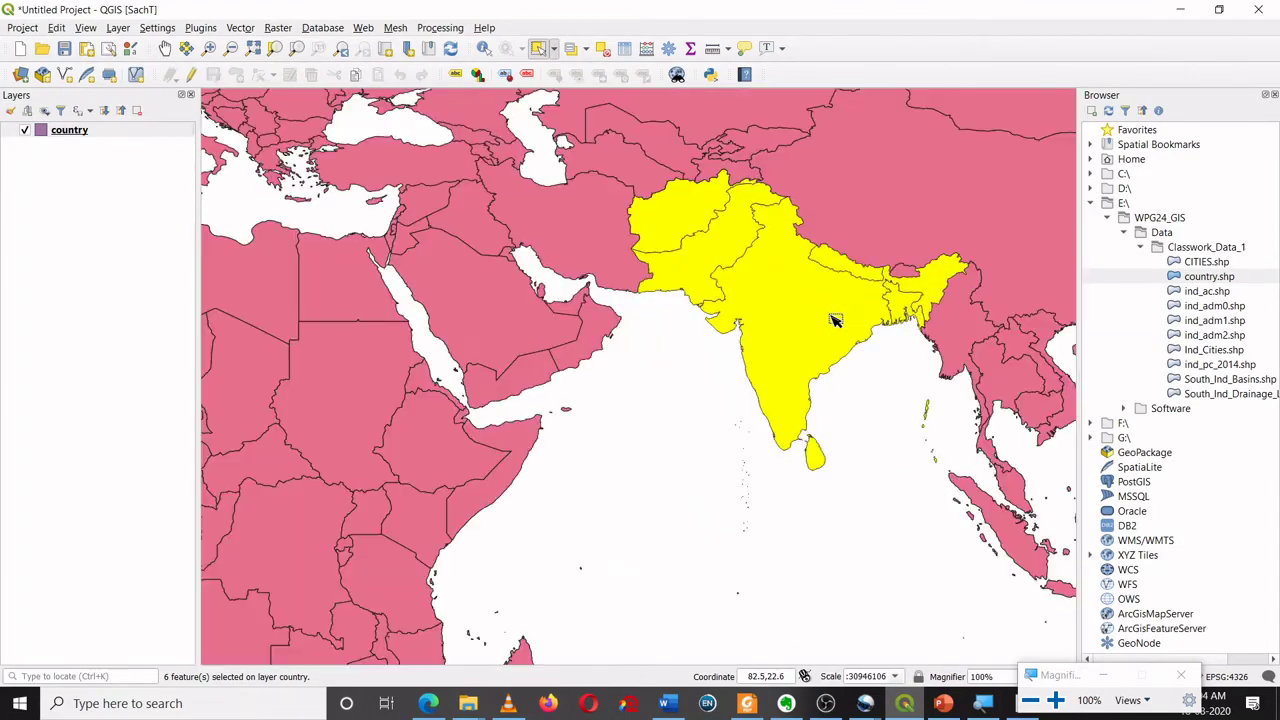
left_click(901, 286, "ctrl")
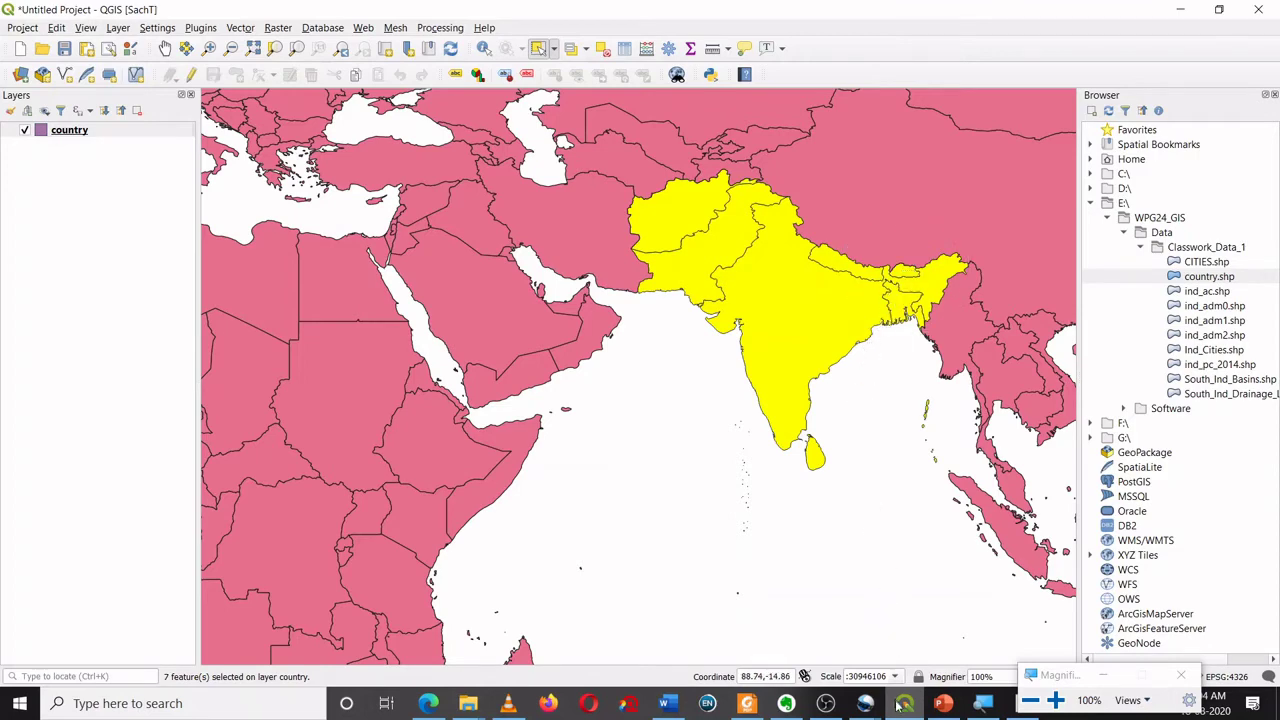
Review the selected South Asian countries' records in the country attribute table, and close the table.
left_click(624, 47)
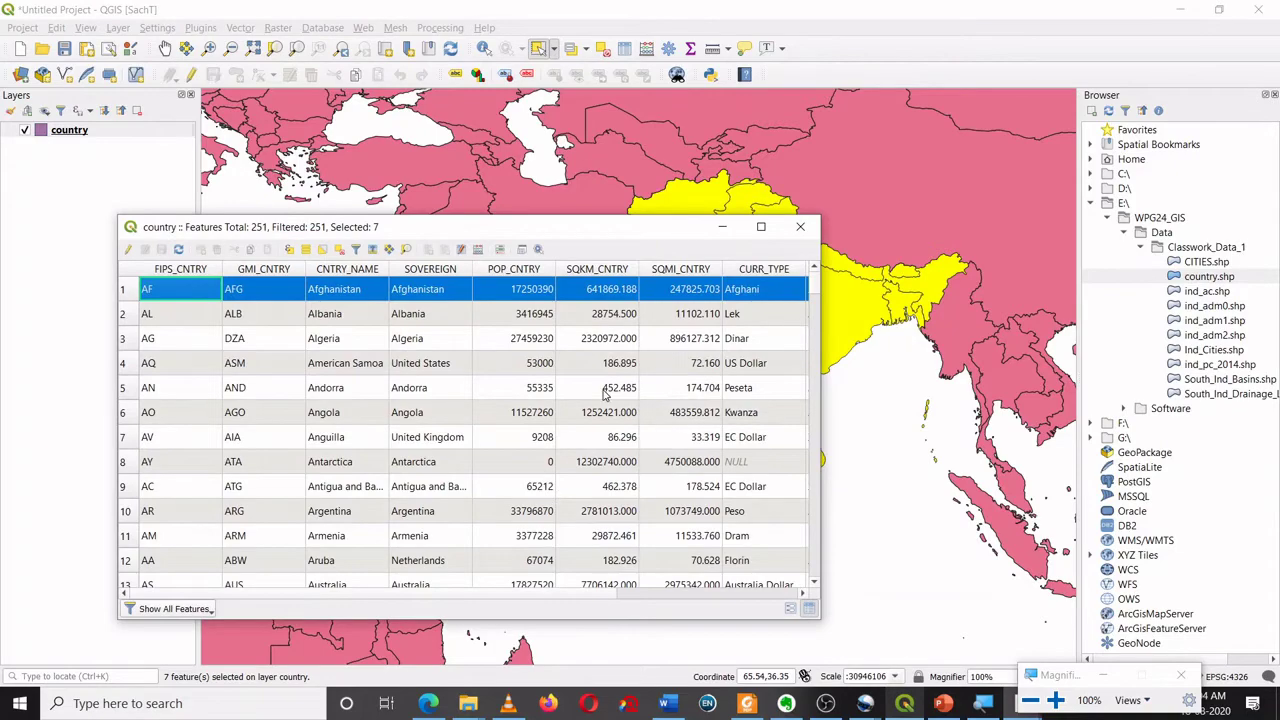
scroll(466, 370, "down", 5)
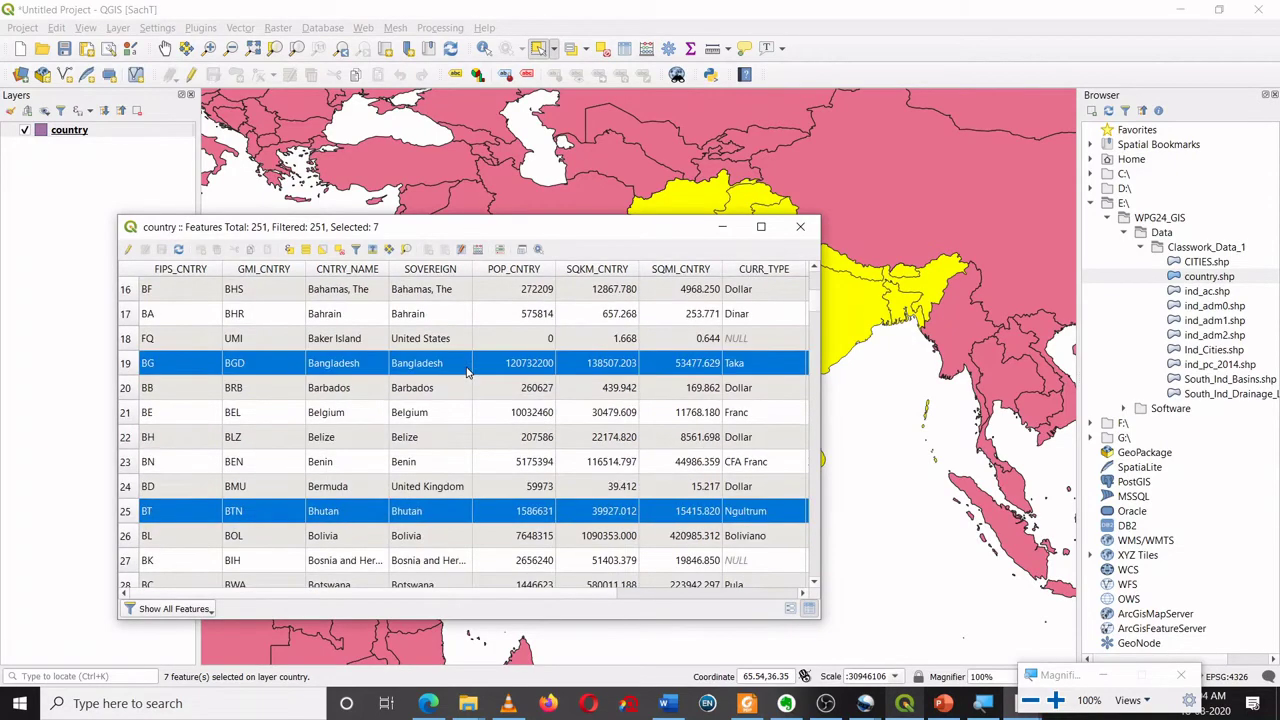
scroll(446, 377, "down", 1)
scroll(533, 437, "down", 13)
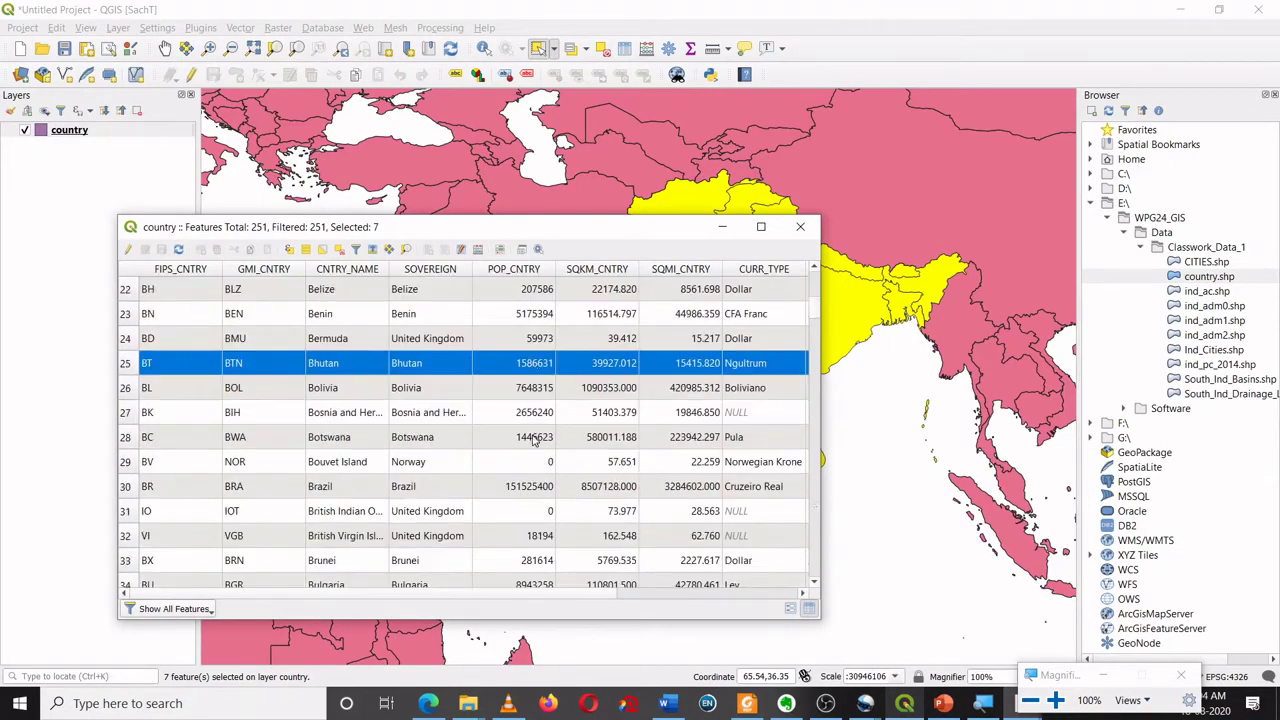
scroll(533, 440, "down", 13)
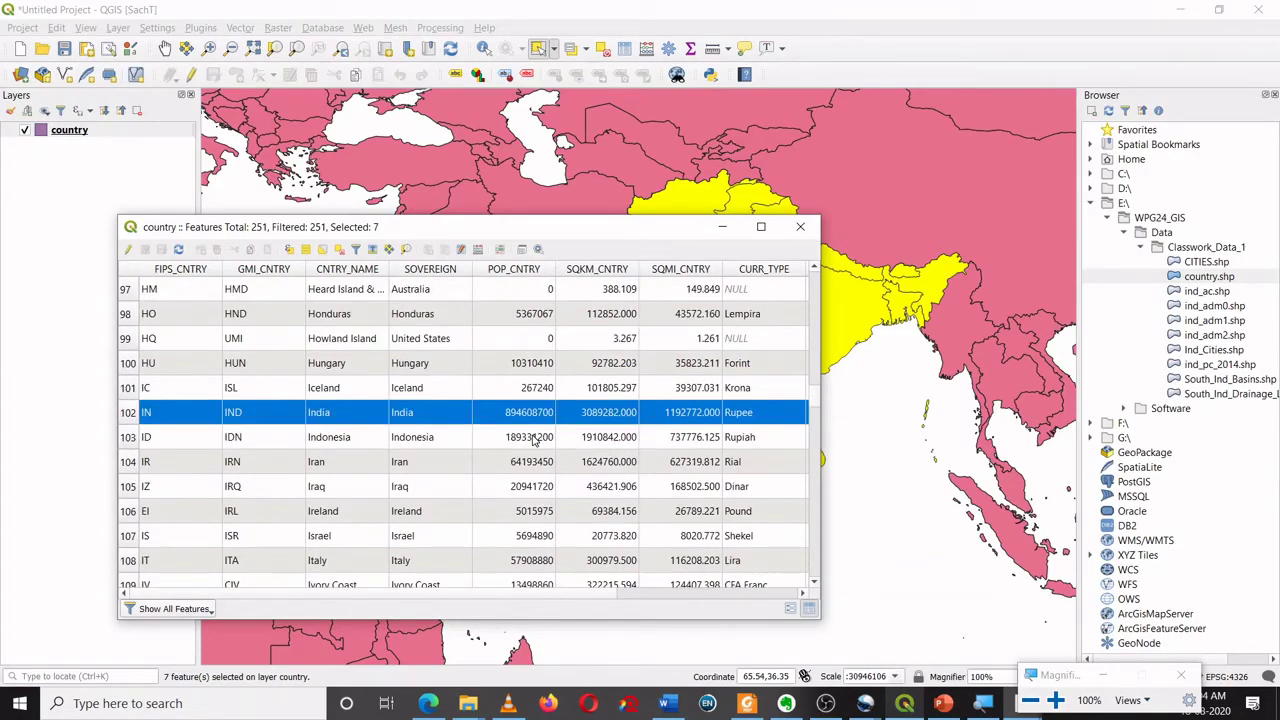
scroll(533, 440, "down", 20)
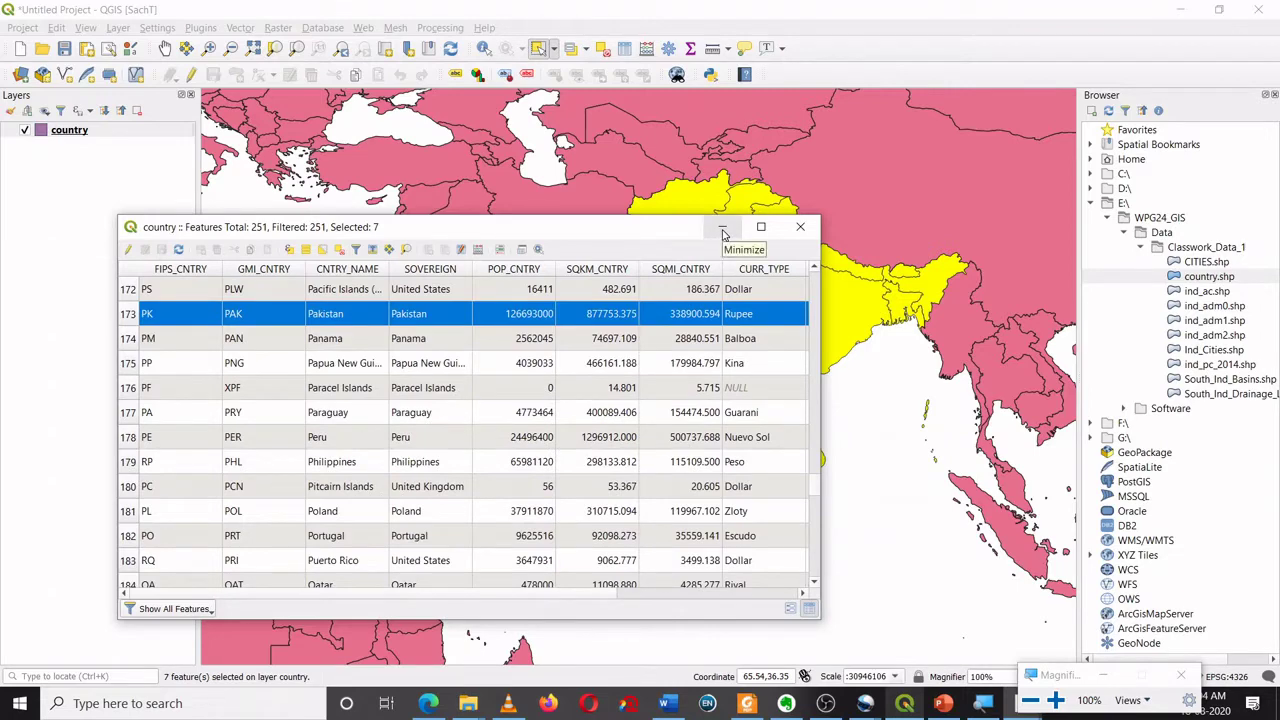
left_click(800, 228)
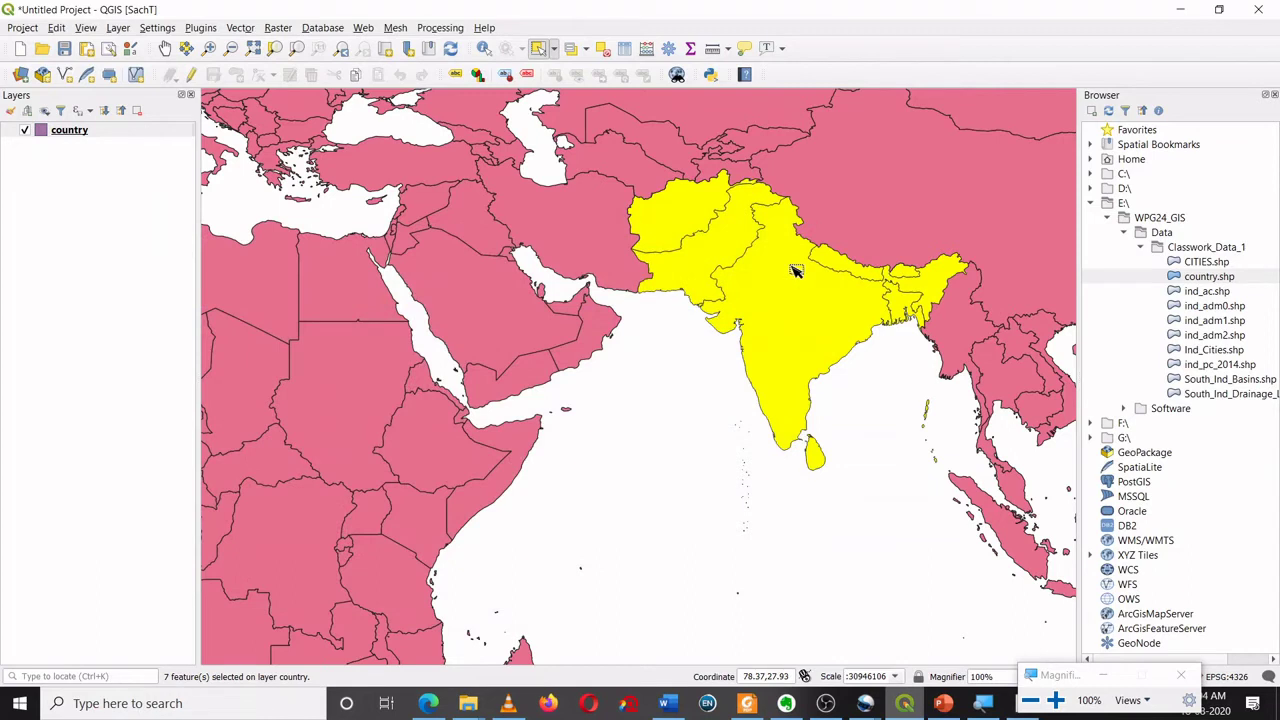
Close the screen magnifier and deselect the features from all layers.
key("super+Escape")
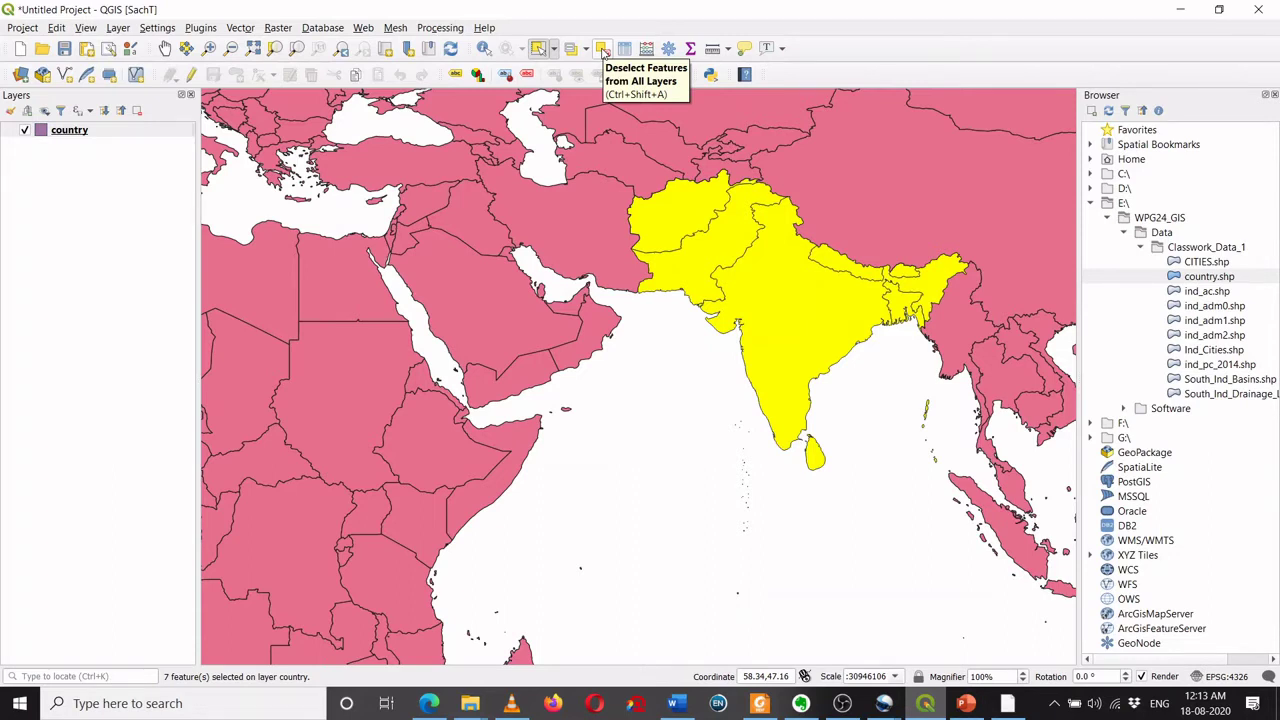
left_click(602, 48)
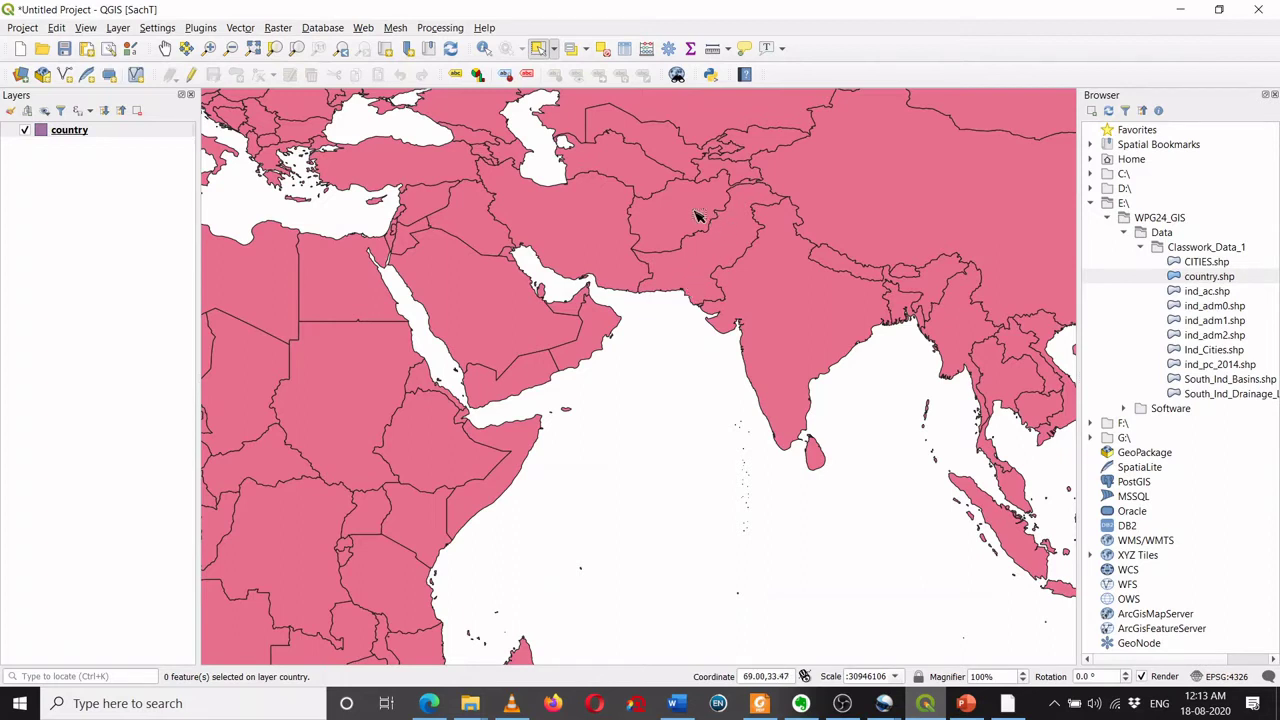
Select Laos on the country map as the only selected feature.
left_click(254, 49)
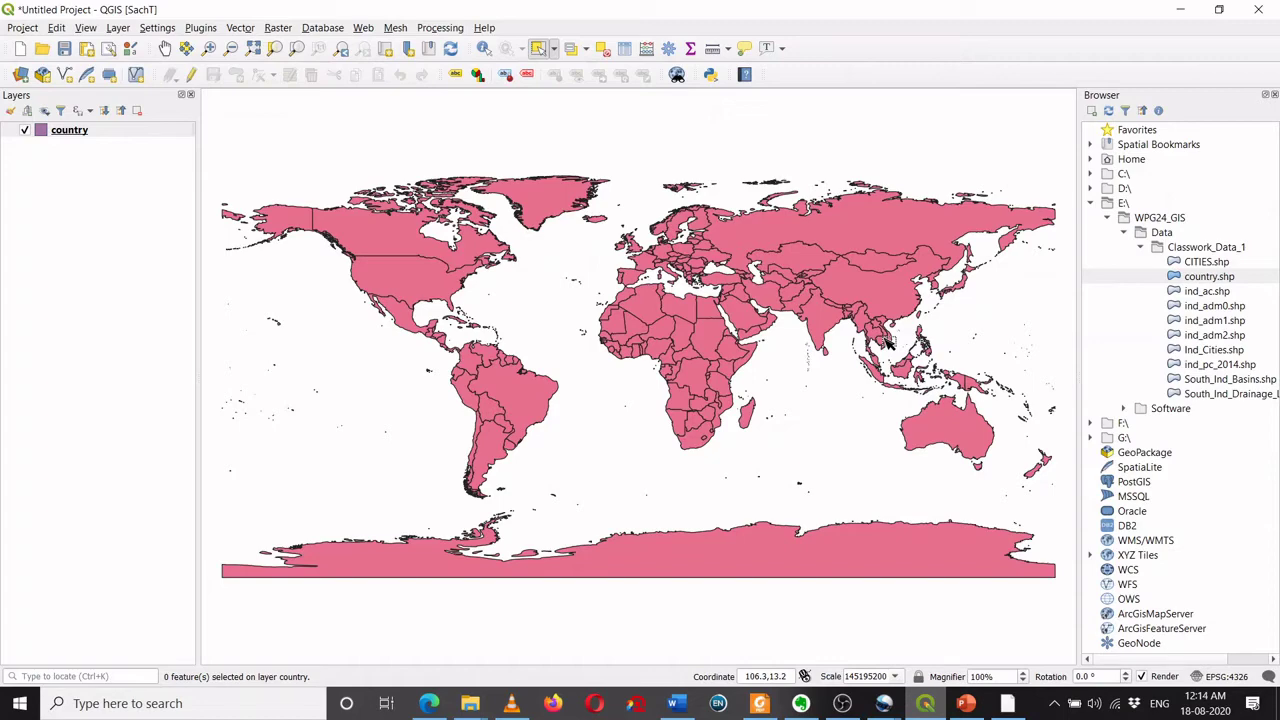
scroll(886, 343, "up", 3)
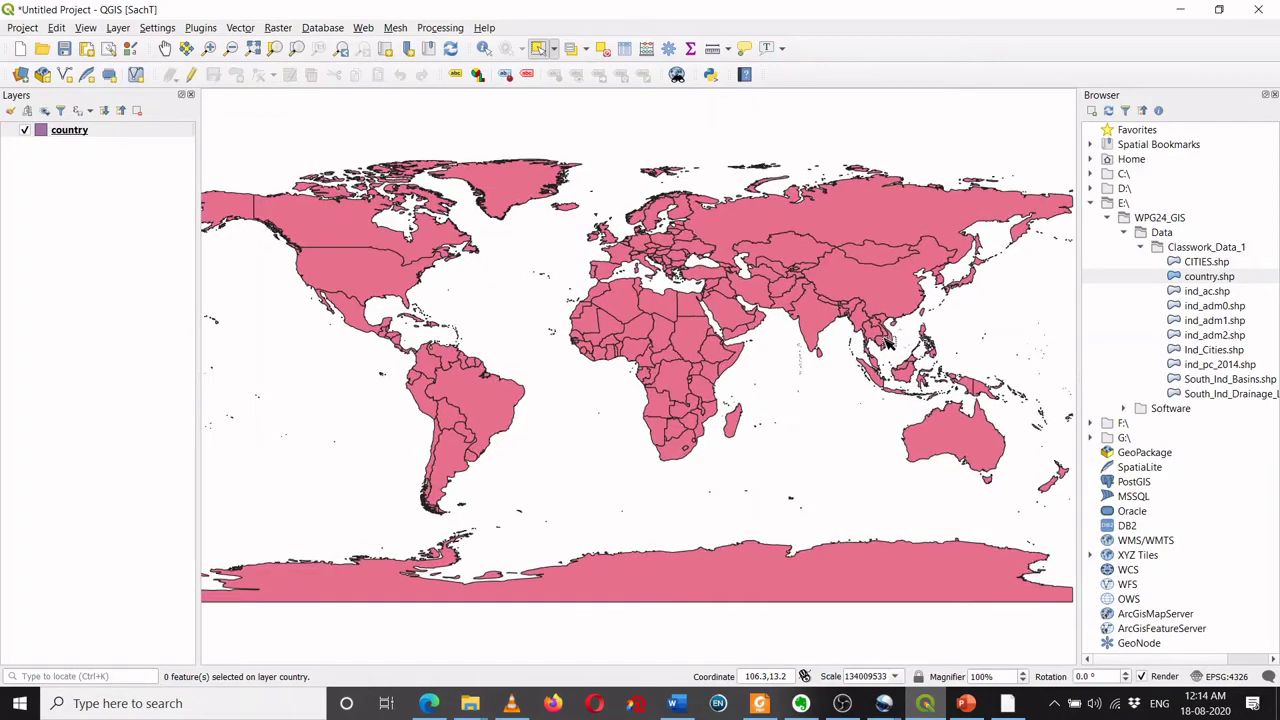
scroll(886, 343, "up", 3)
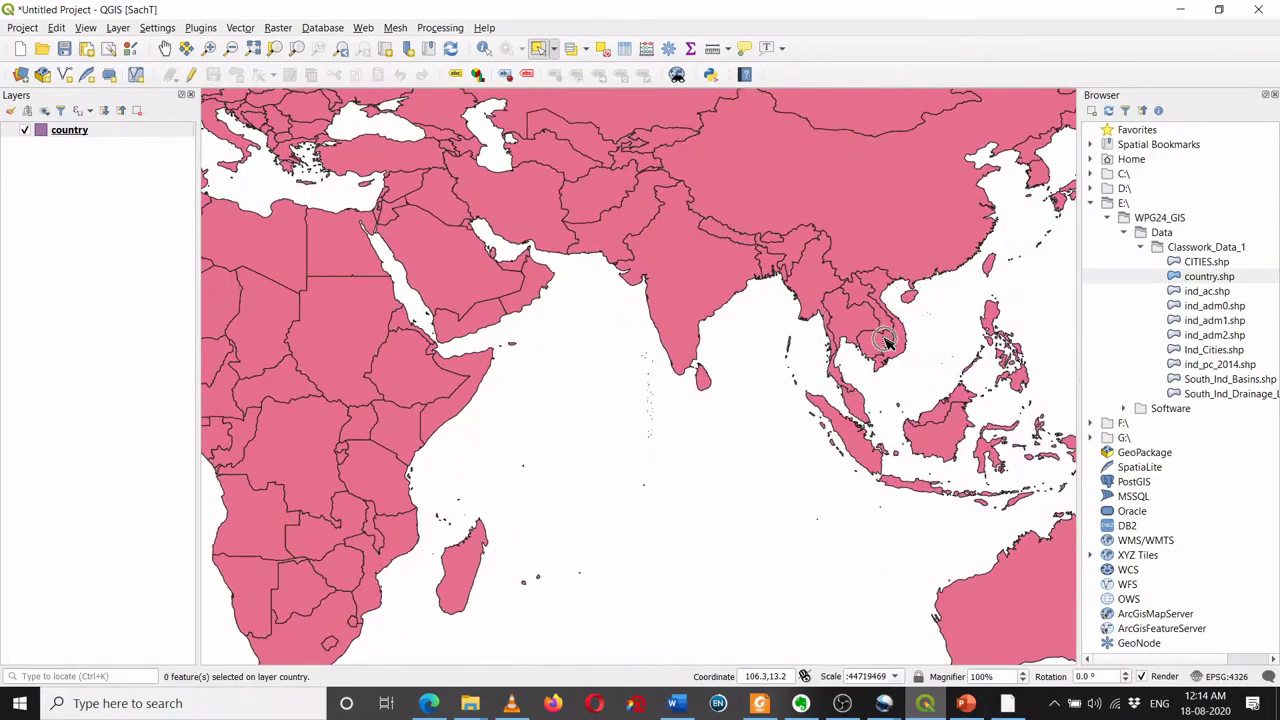
scroll(886, 343, "down", 5)
scroll(886, 343, "up", 10)
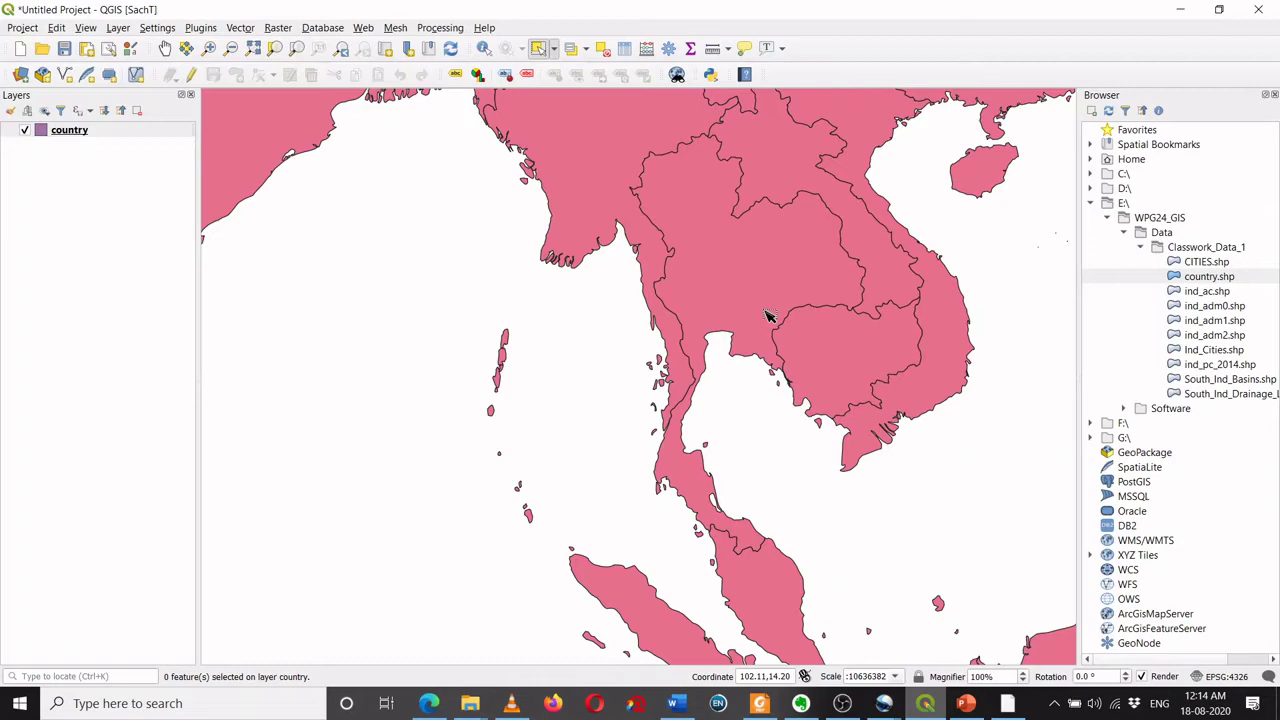
scroll(767, 316, "up", 4)
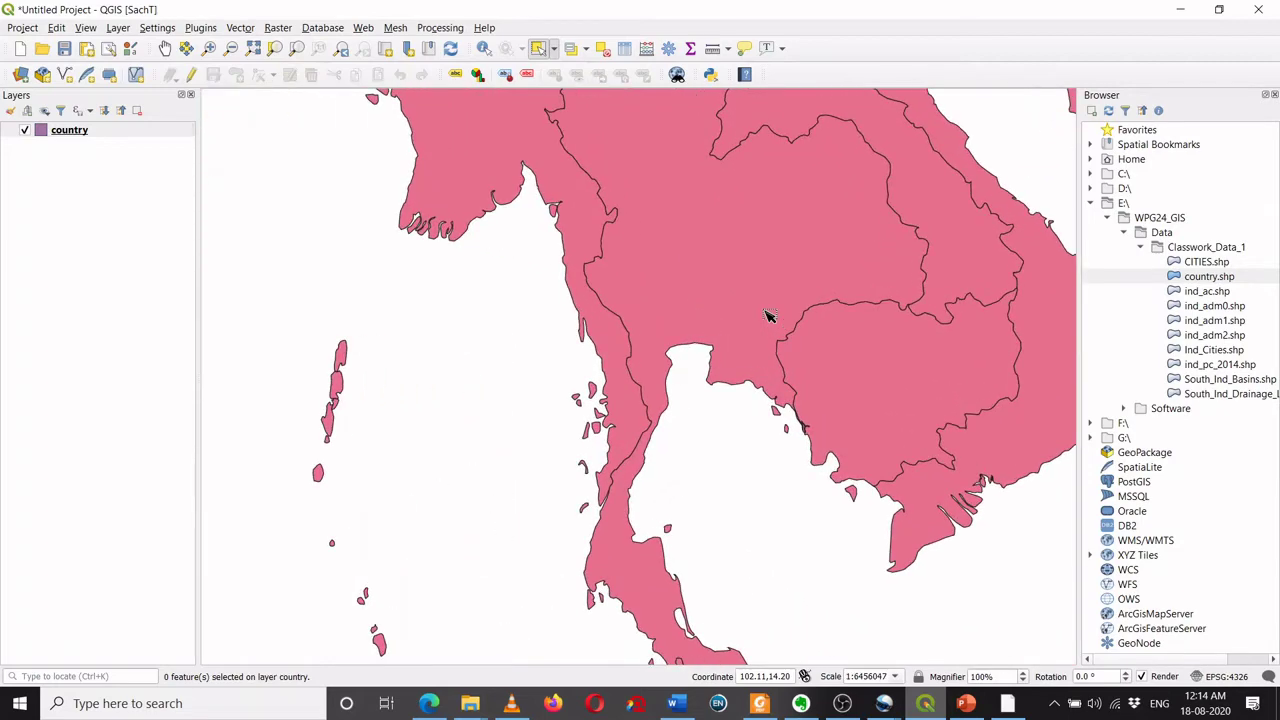
scroll(767, 316, "down", 4)
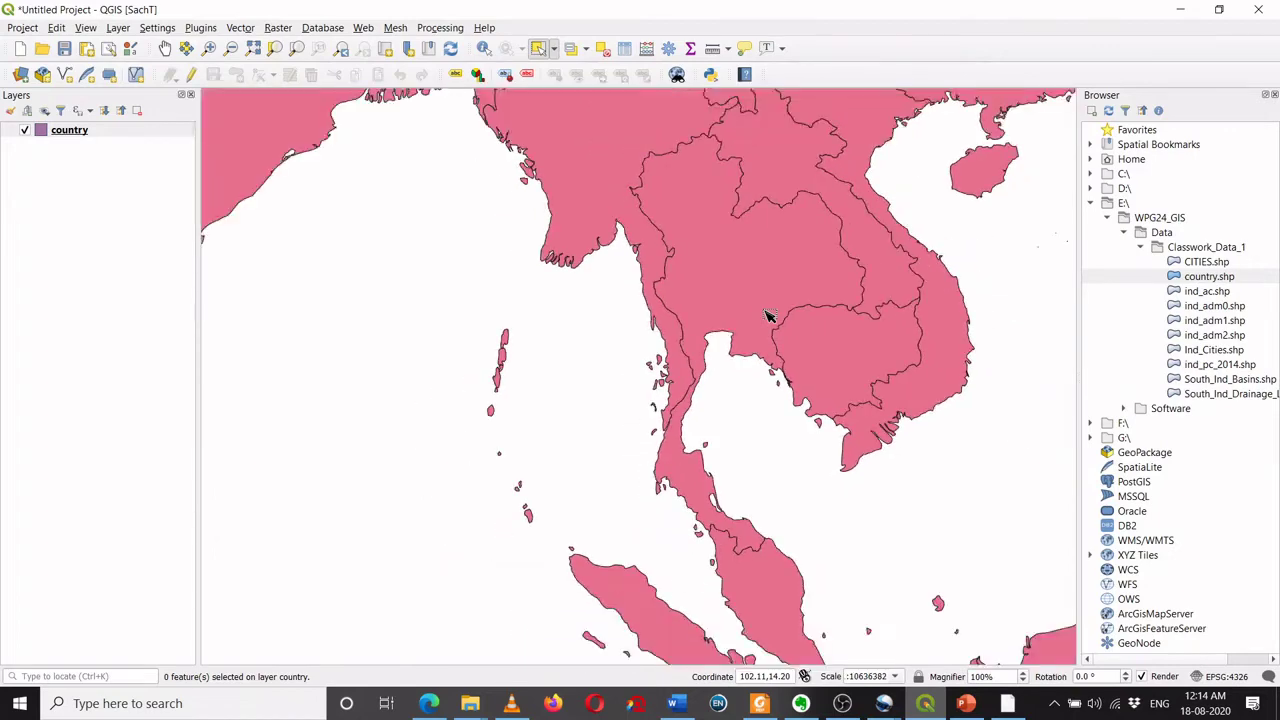
scroll(767, 316, "down", 3)
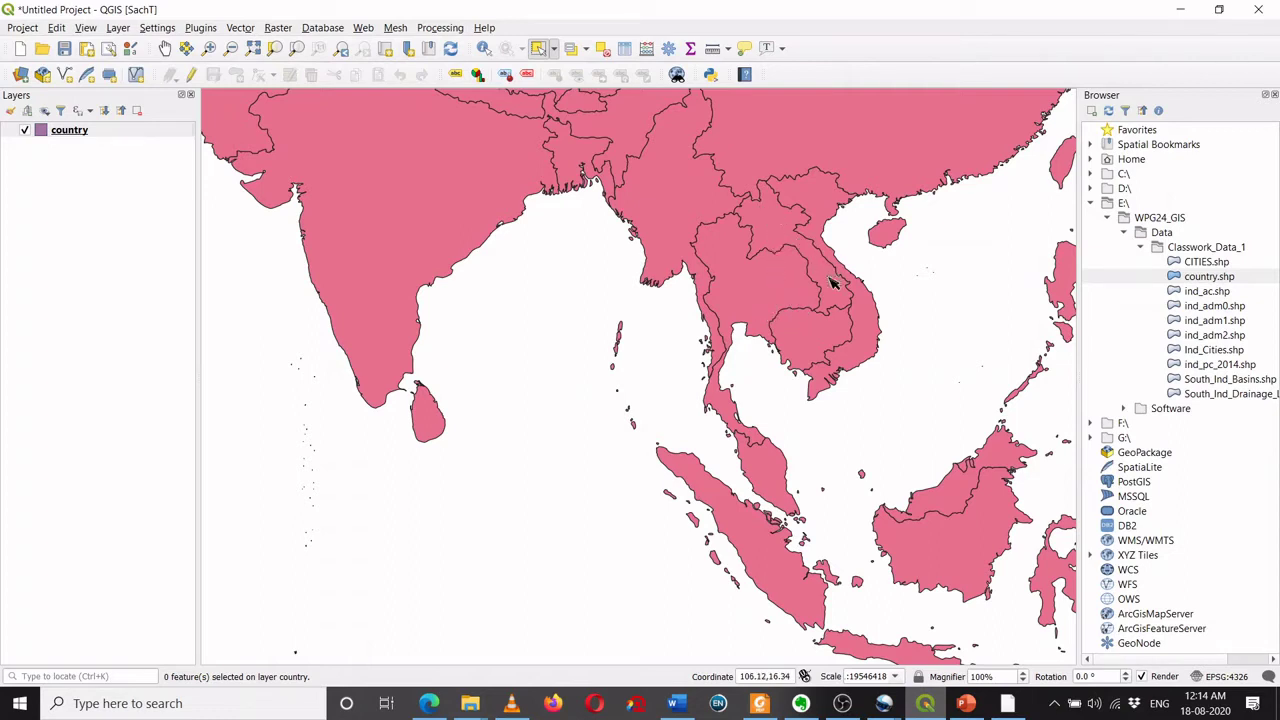
left_click(808, 334)
left_click(836, 290)
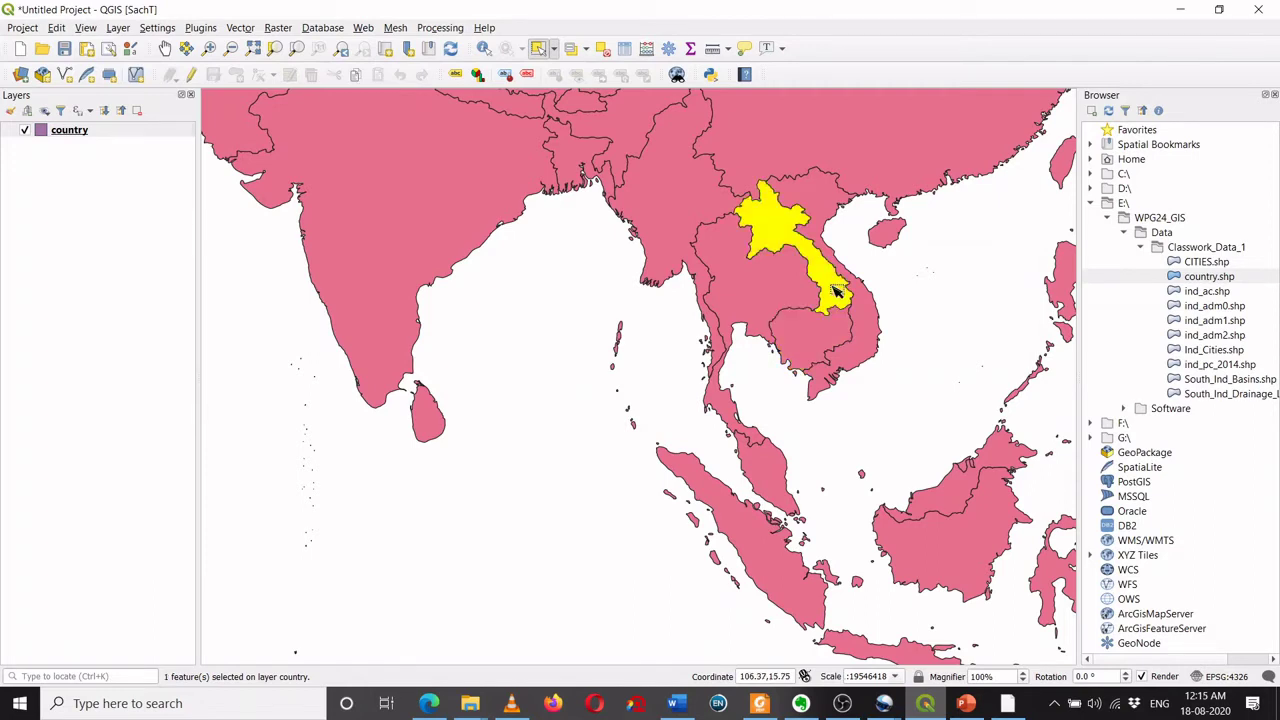
Locate the record of Laos in the country attribute table, close the table and deselect the features from all layers.
left_click(624, 47)
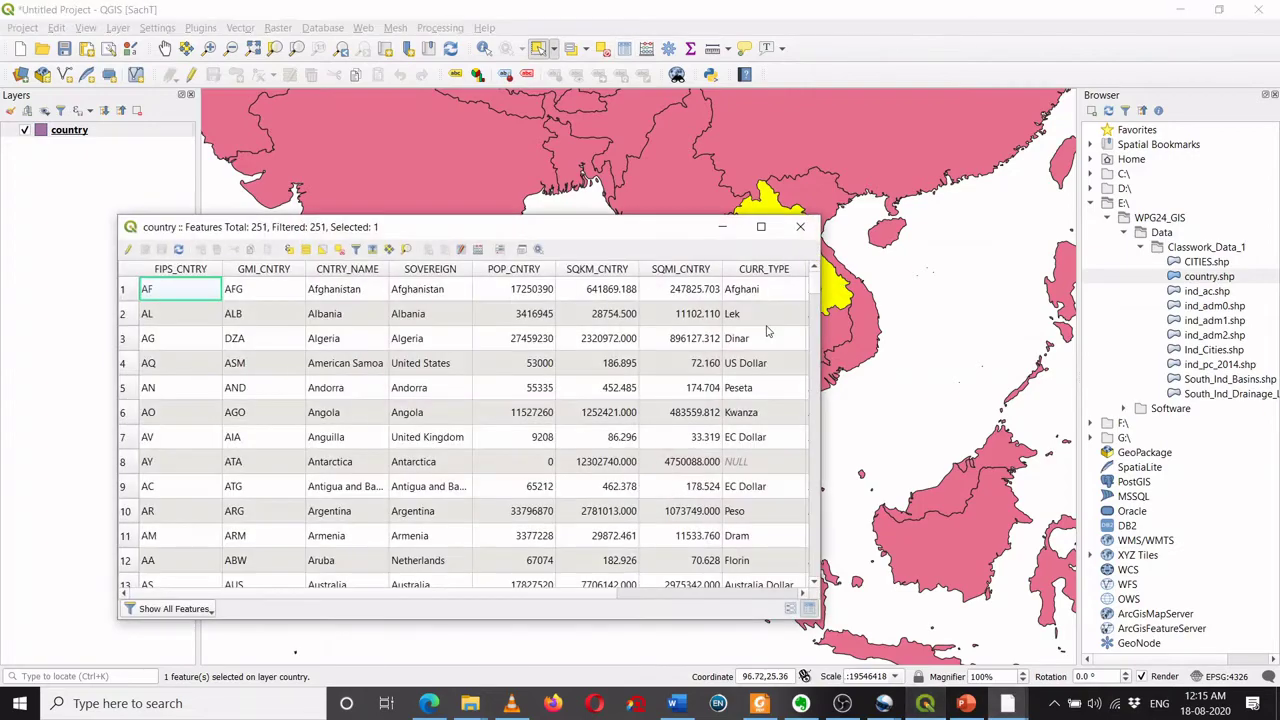
scroll(735, 365, "down", 20)
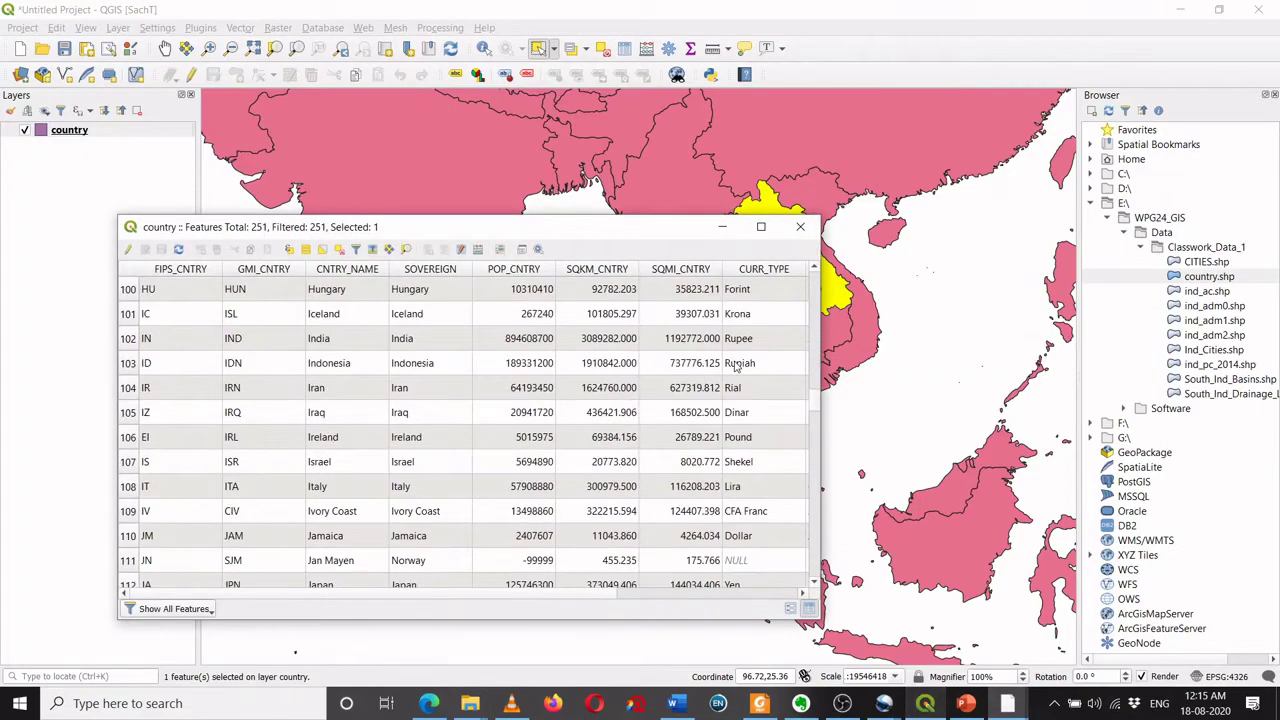
scroll(735, 365, "down", 6)
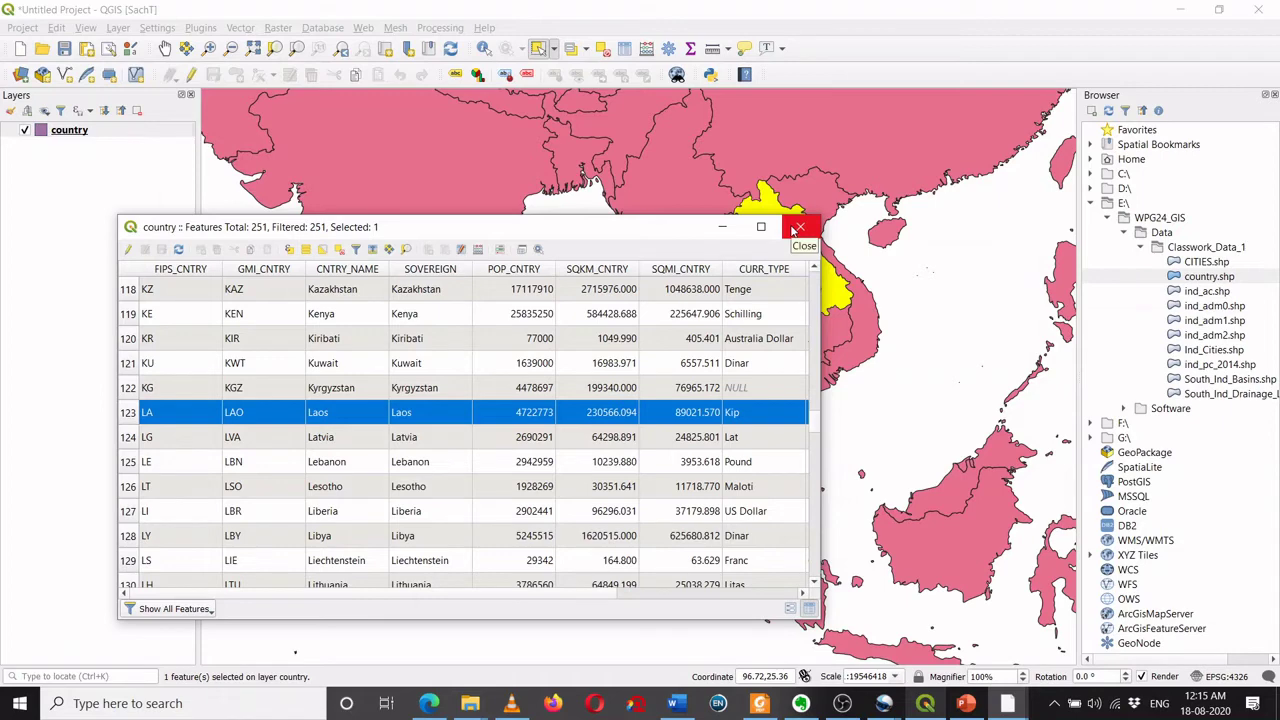
left_click(797, 228)
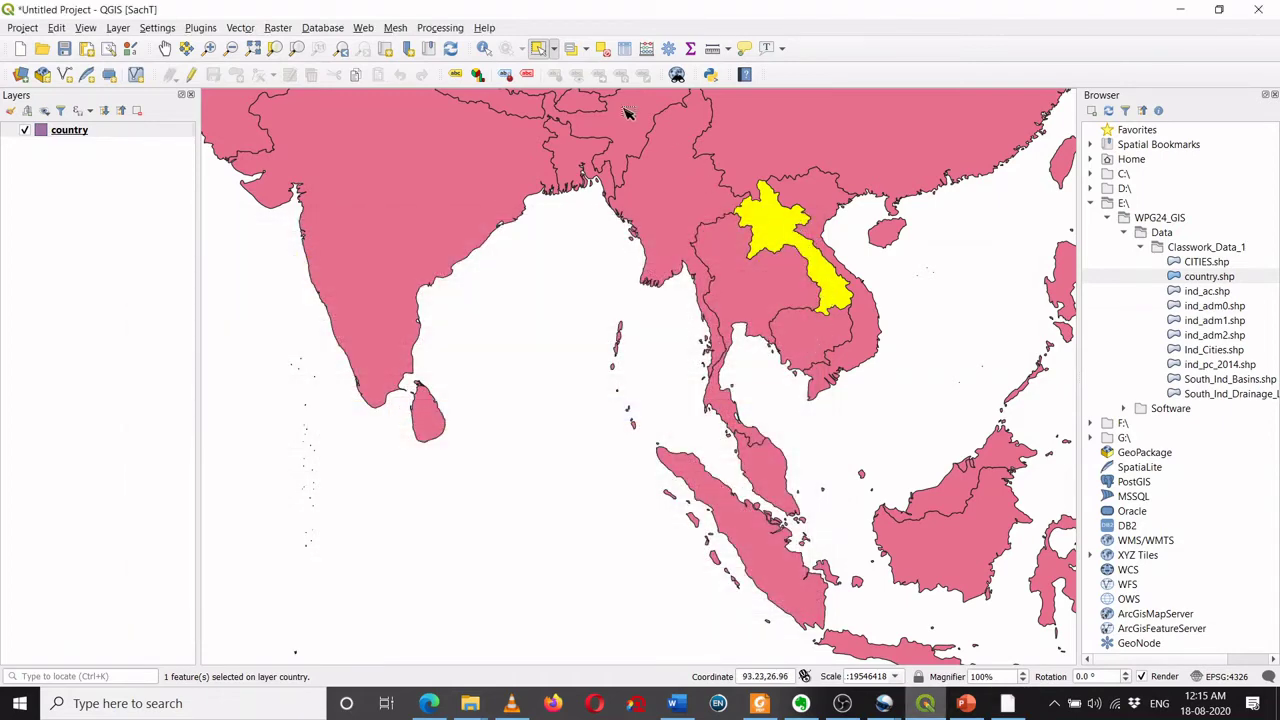
left_click(602, 50)
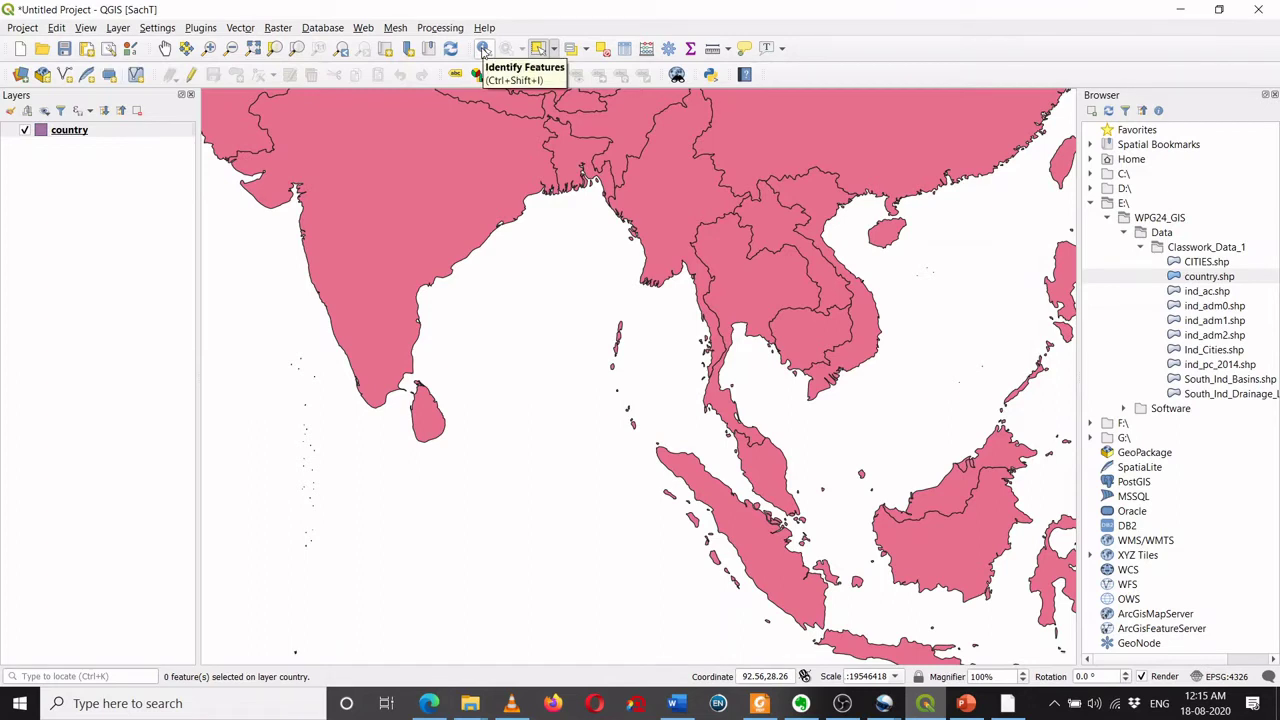
Magnify the screen around the Identify Features tool and return the magnification to 100%.
key("super+plus")
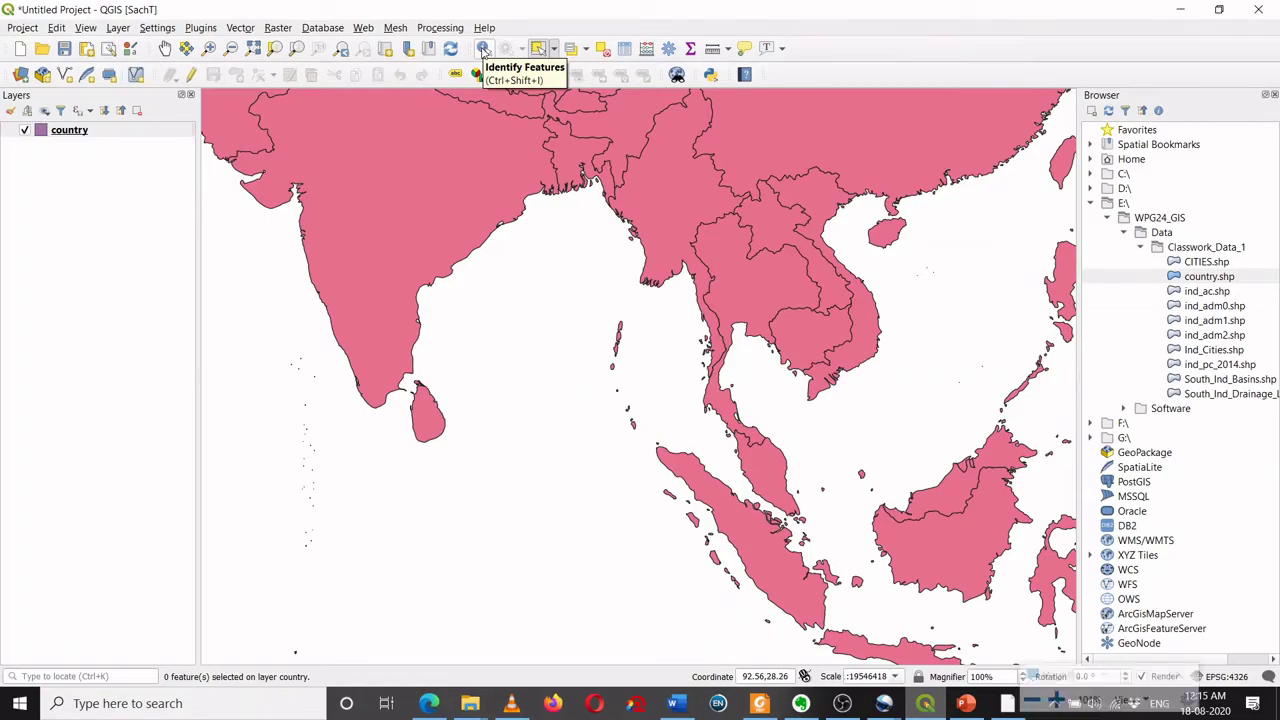
key("super+plus")
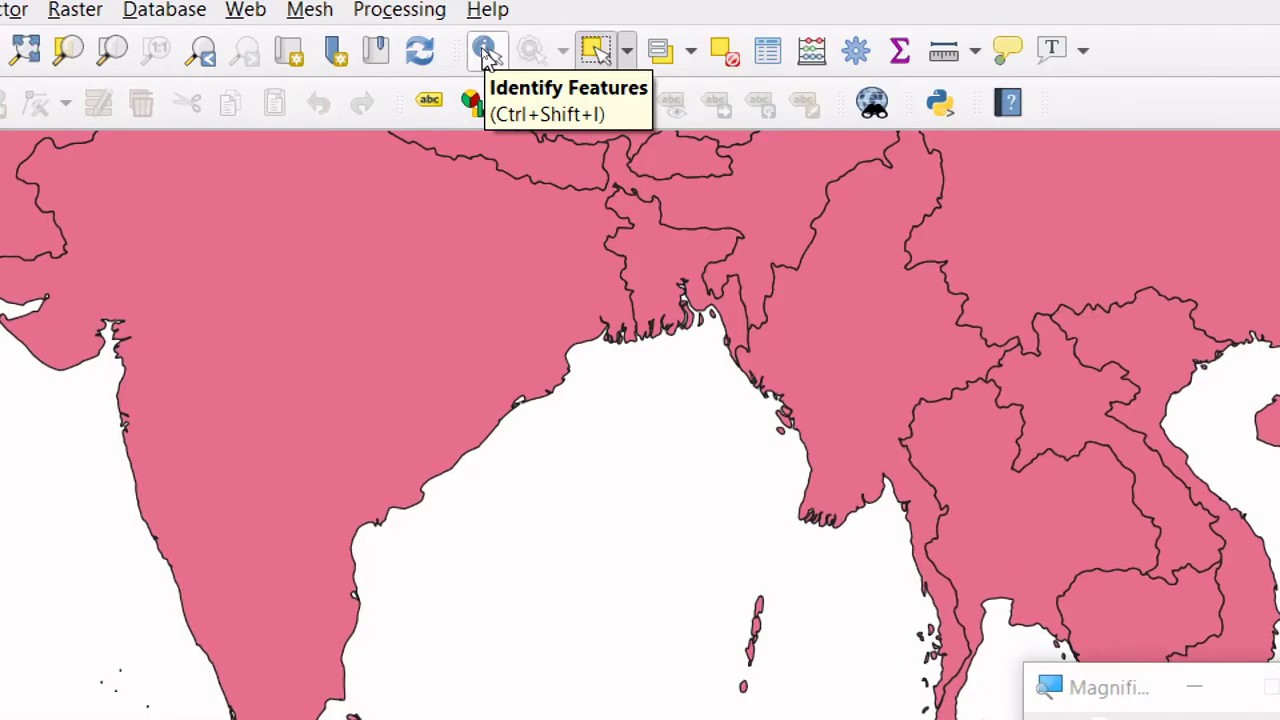
key("super+minus")
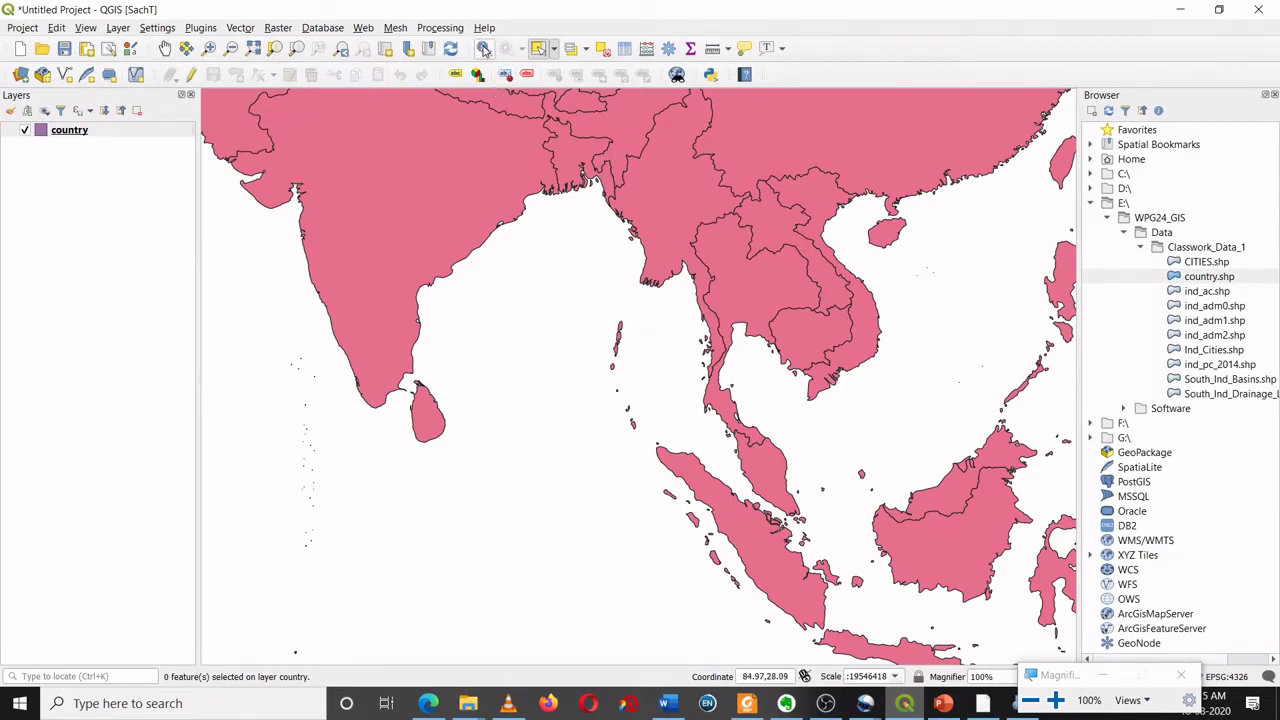
Identify Laos, Vietnam, Myanmar and Bhutan on the map to review their attributes, and close the identify results.
left_click(484, 50)
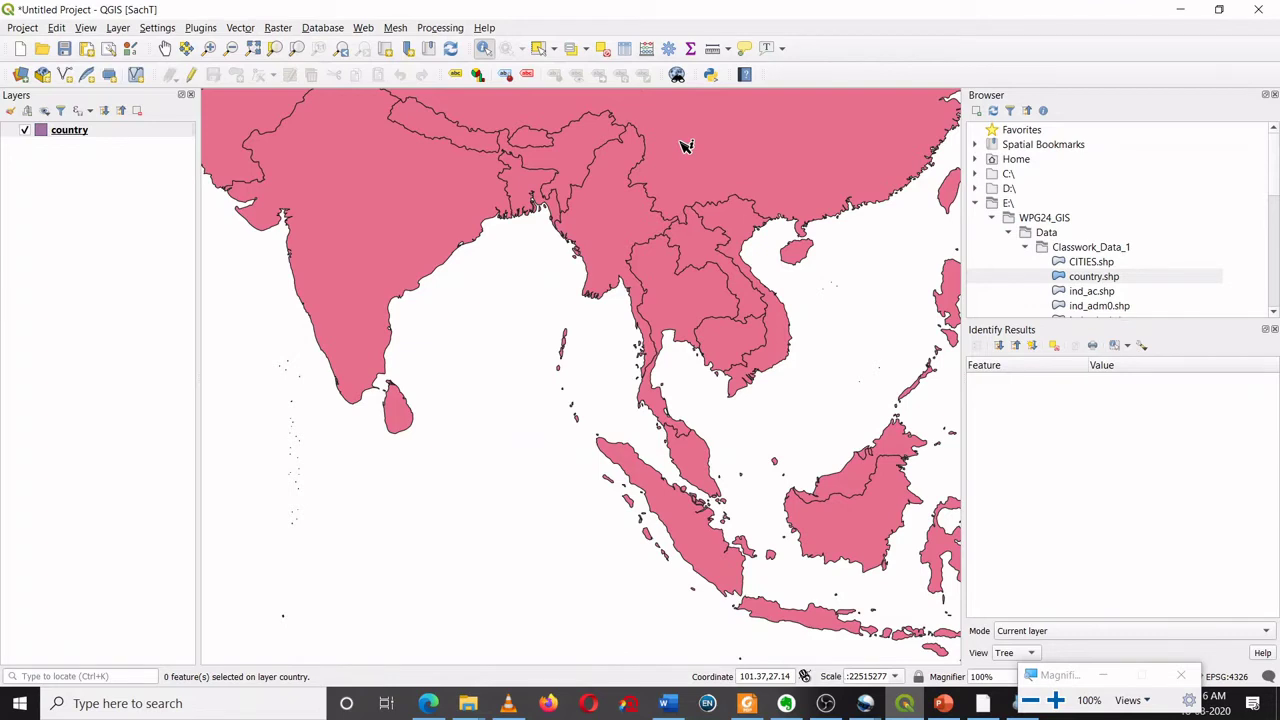
left_click(745, 291)
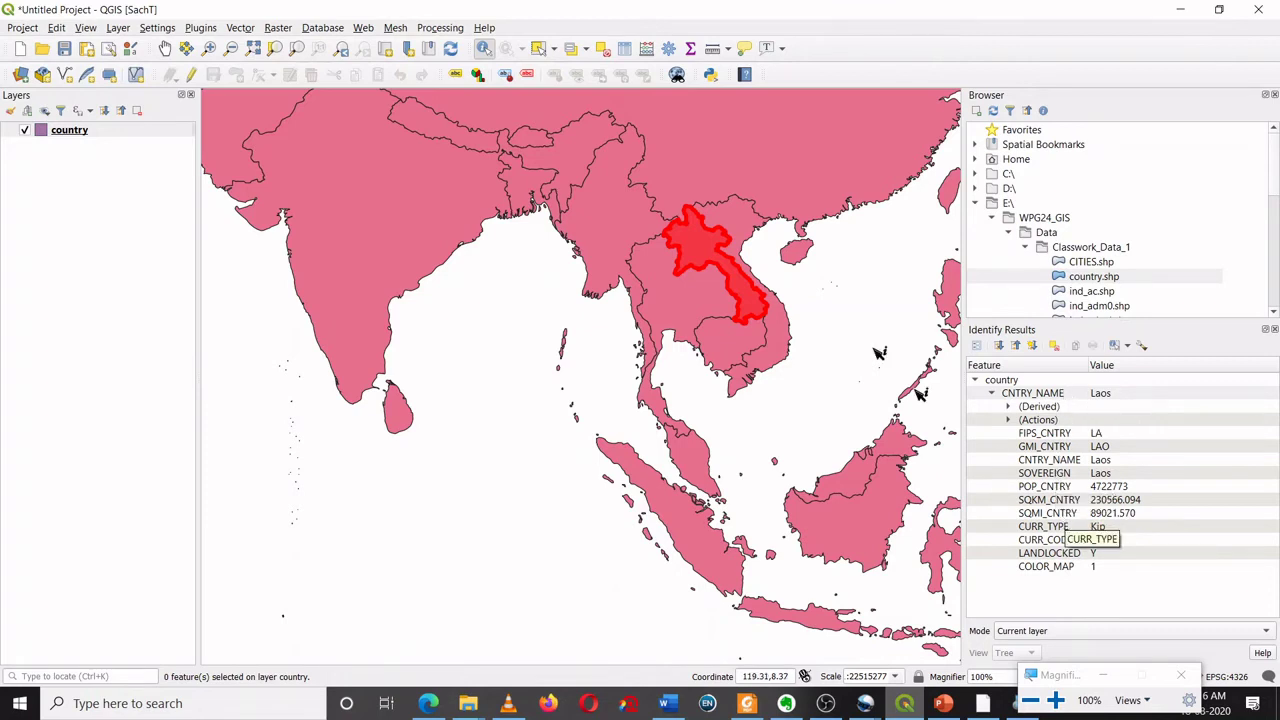
left_click(744, 218)
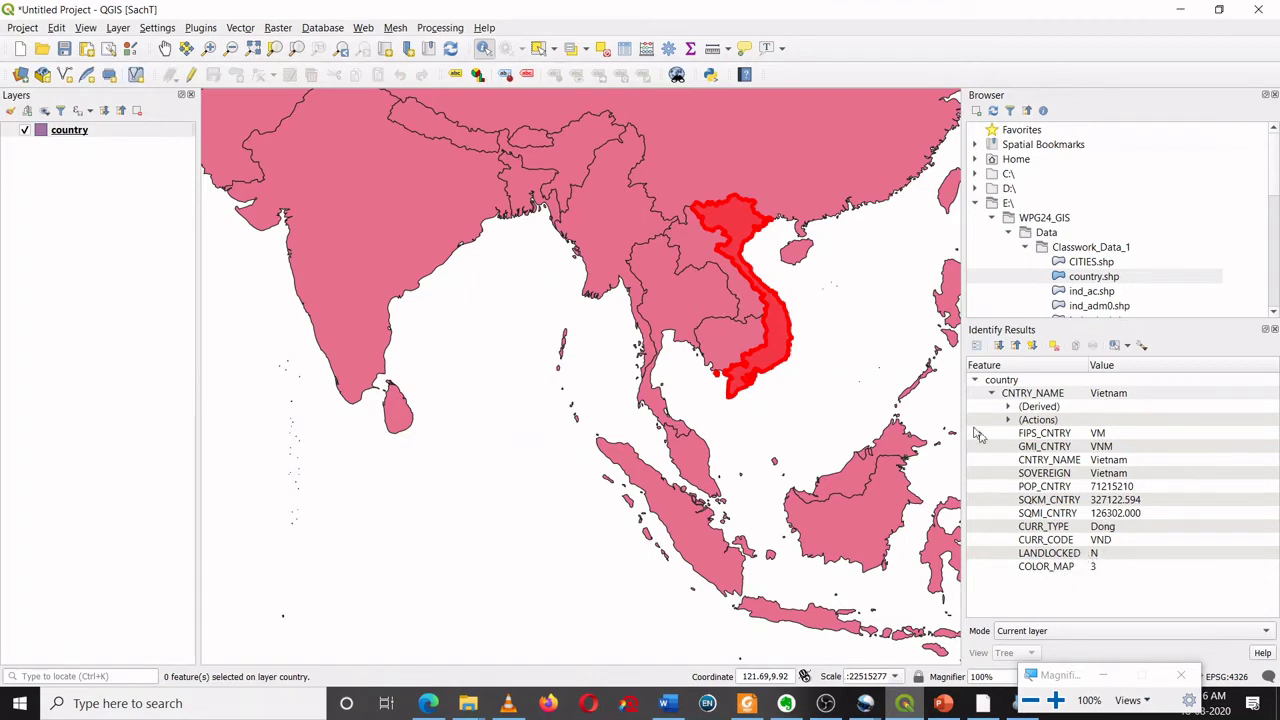
left_click(700, 241)
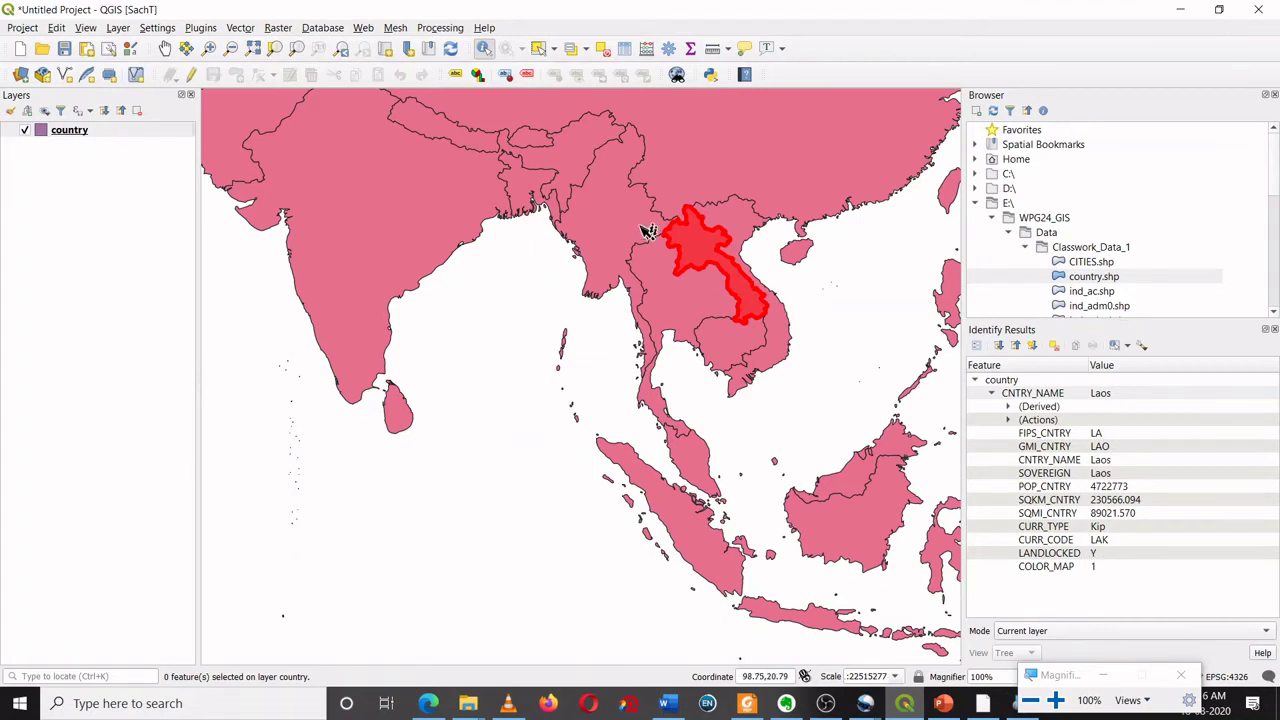
left_click(605, 216)
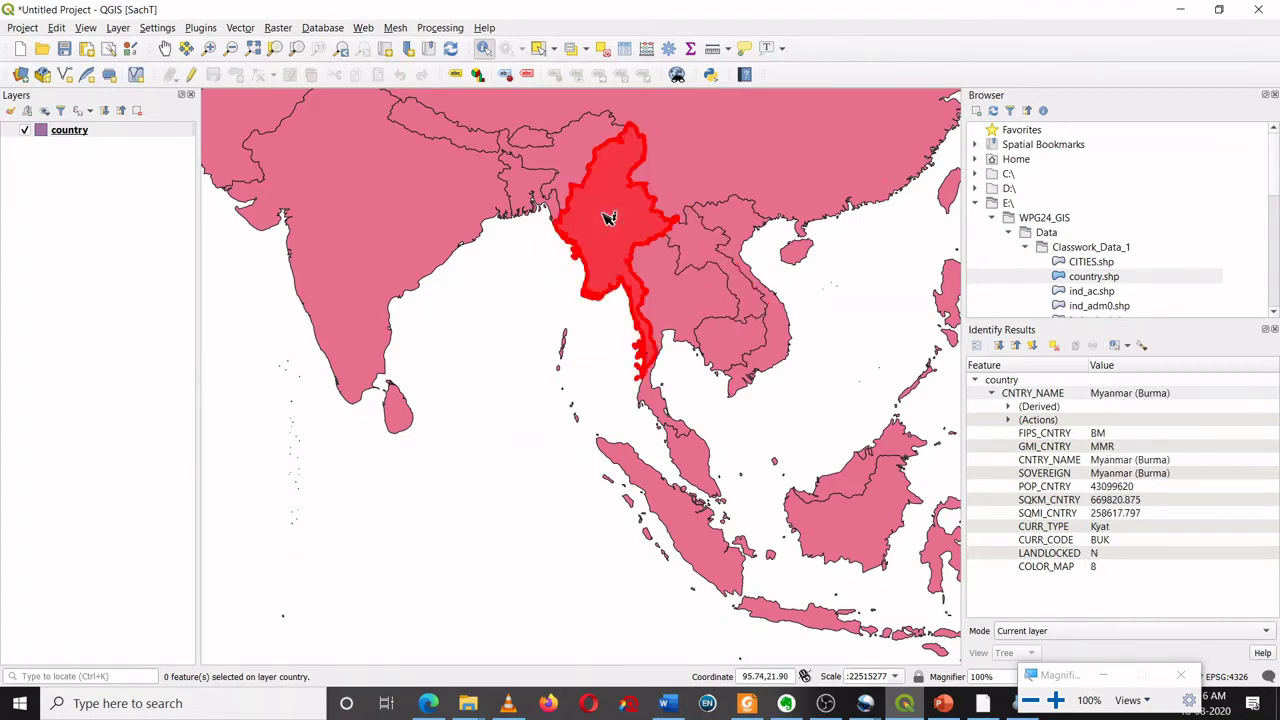
left_click(529, 142)
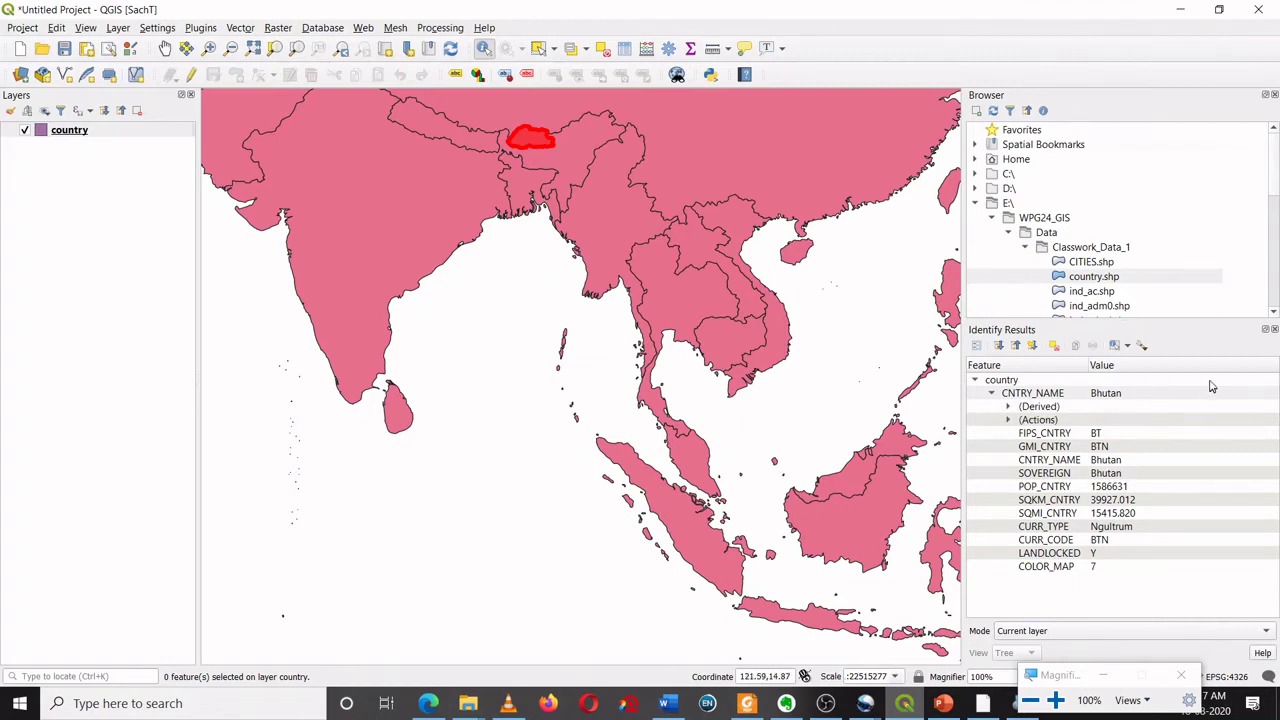
left_click(1274, 329)
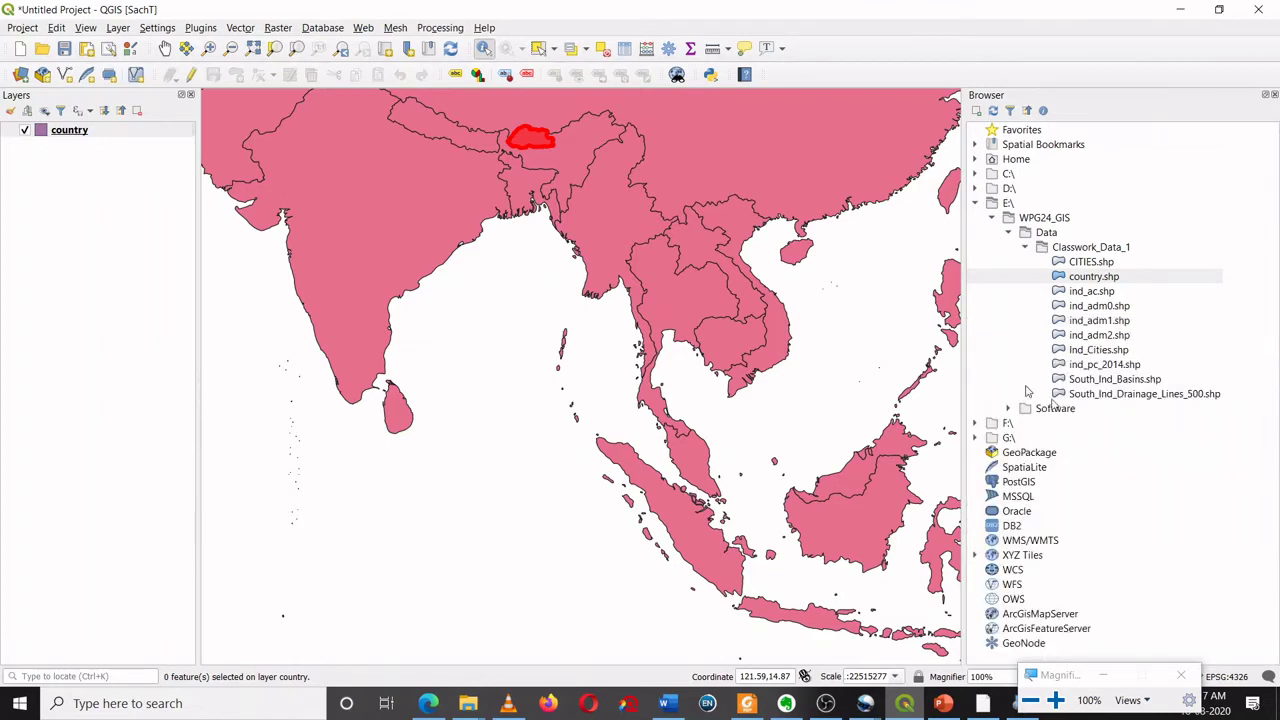
Add CITIES.shp from the Classwork_Data_1 folder to the project as a layer above the country layer.
left_click(166, 49)
left_click_drag(503, 215, 627, 333)
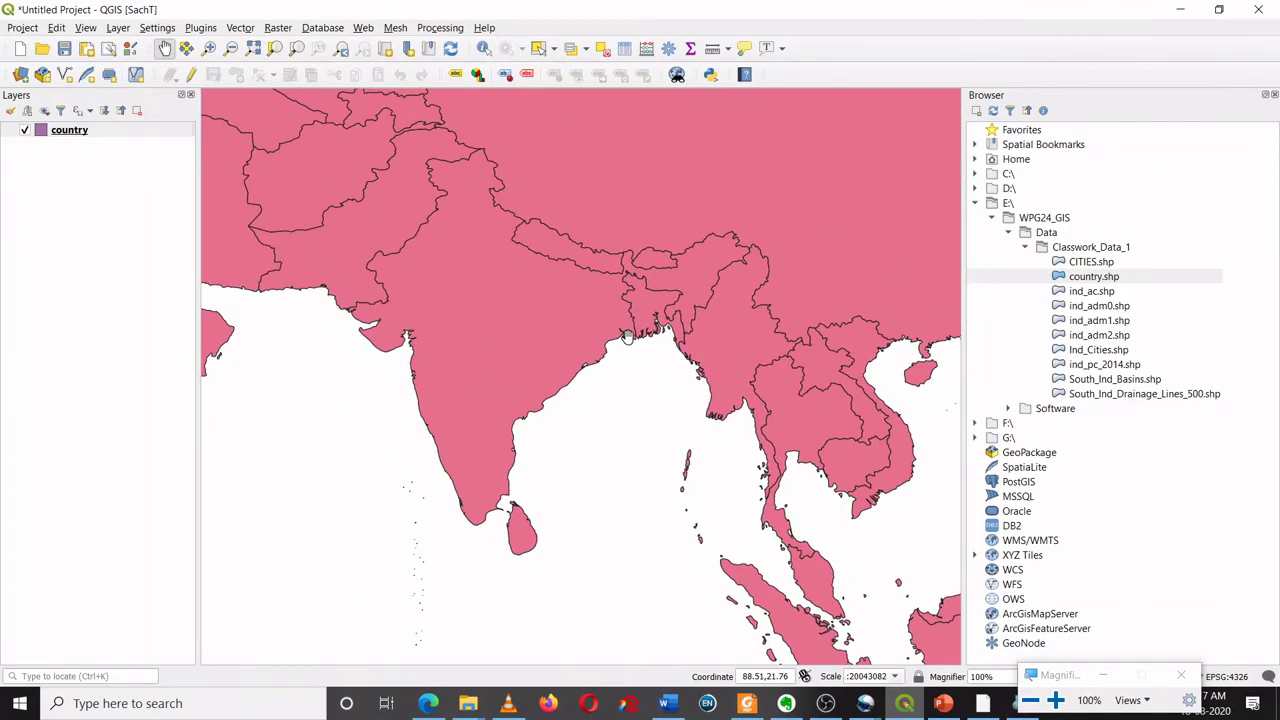
left_click(253, 48)
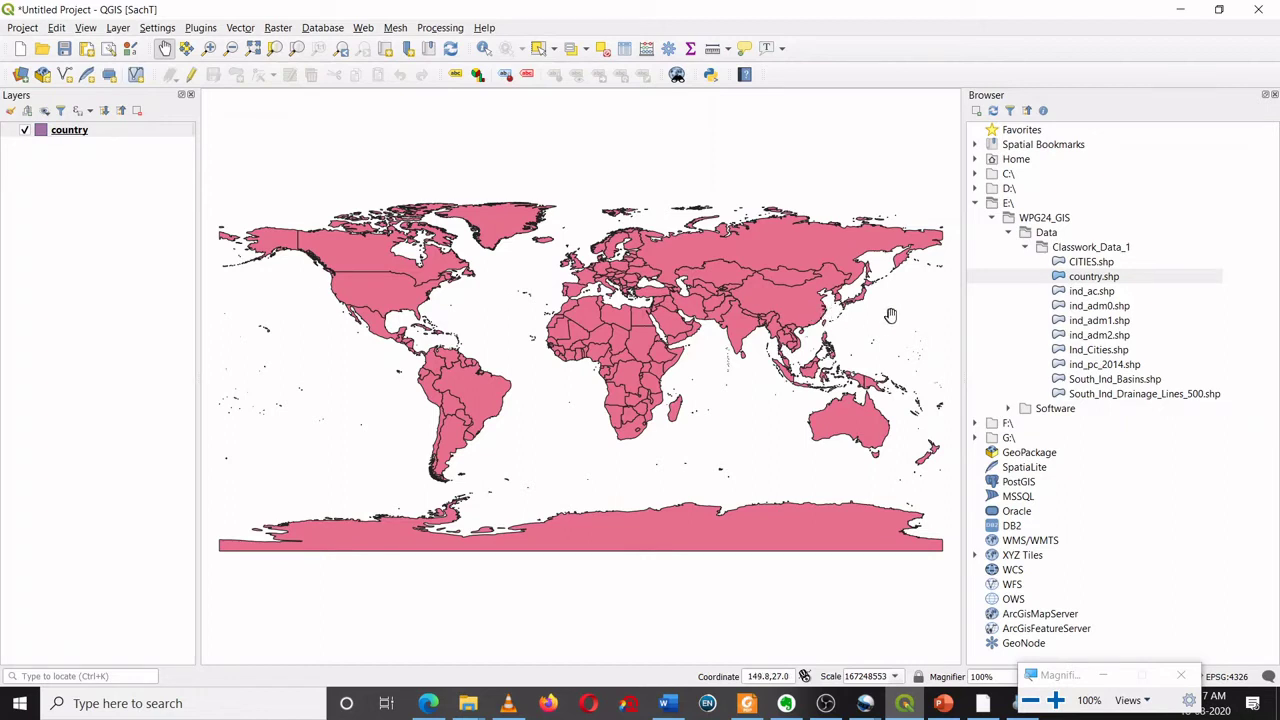
left_click(1095, 262)
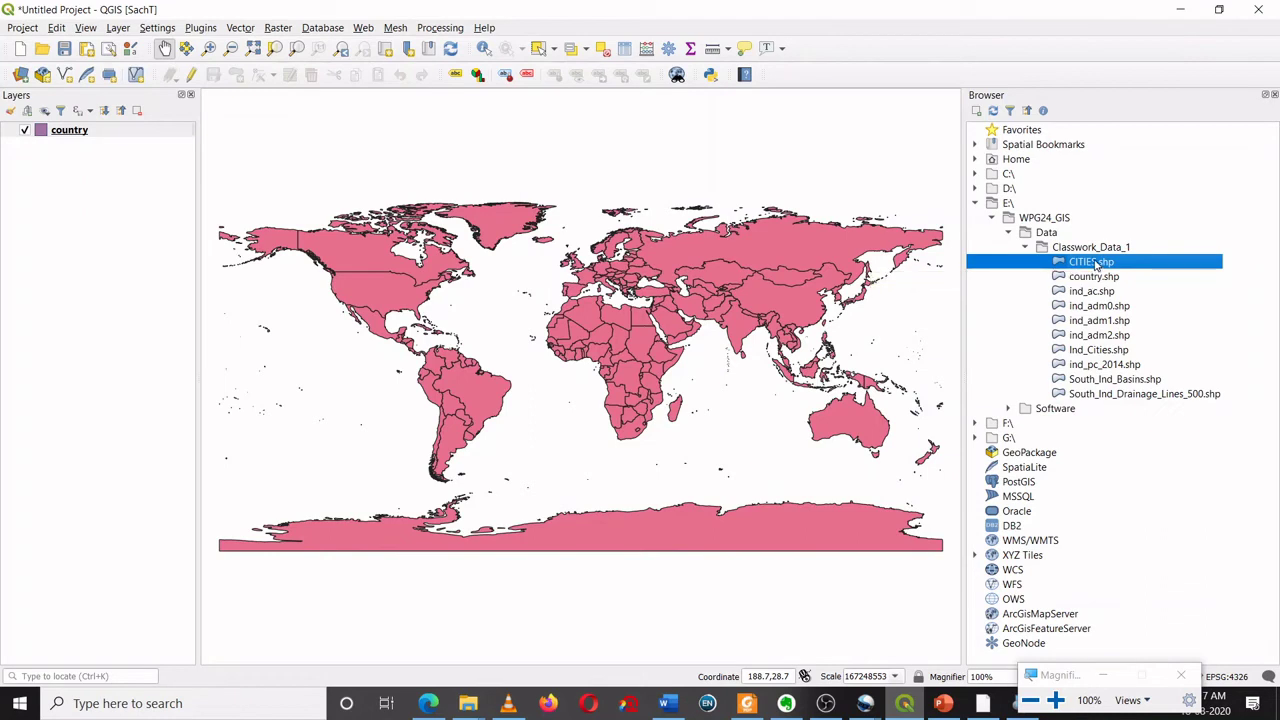
left_click_drag(1095, 265, 641, 158)
left_click_drag(350, 157, 48, 180)
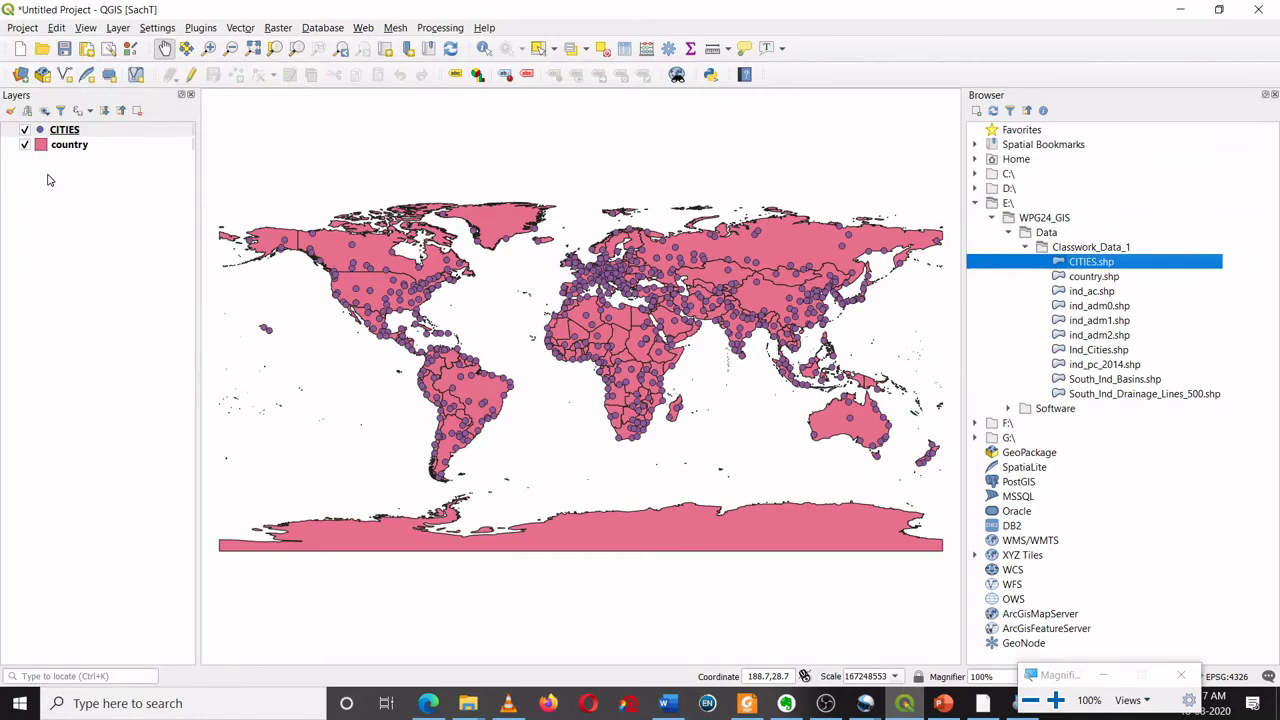
Identify the Jaipur point of the CITIES layer in northwestern India to examine its attributes.
scroll(709, 314, "up", 3)
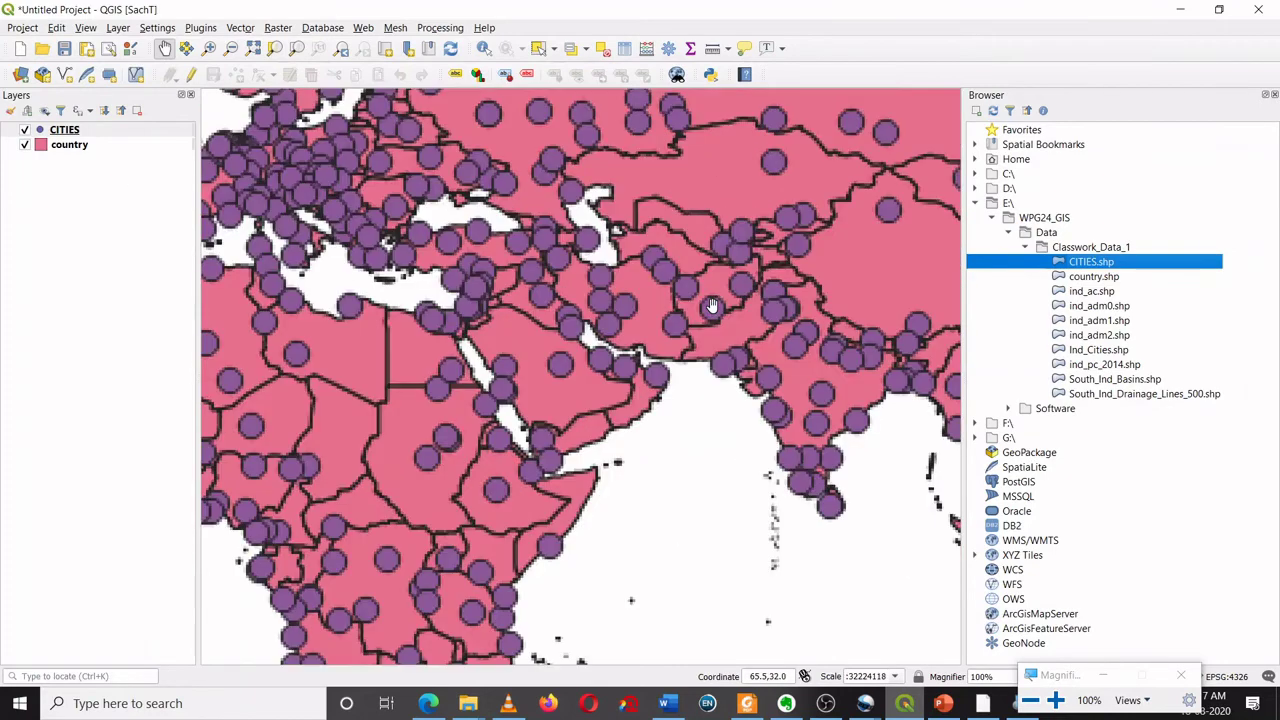
scroll(692, 324, "down", 2)
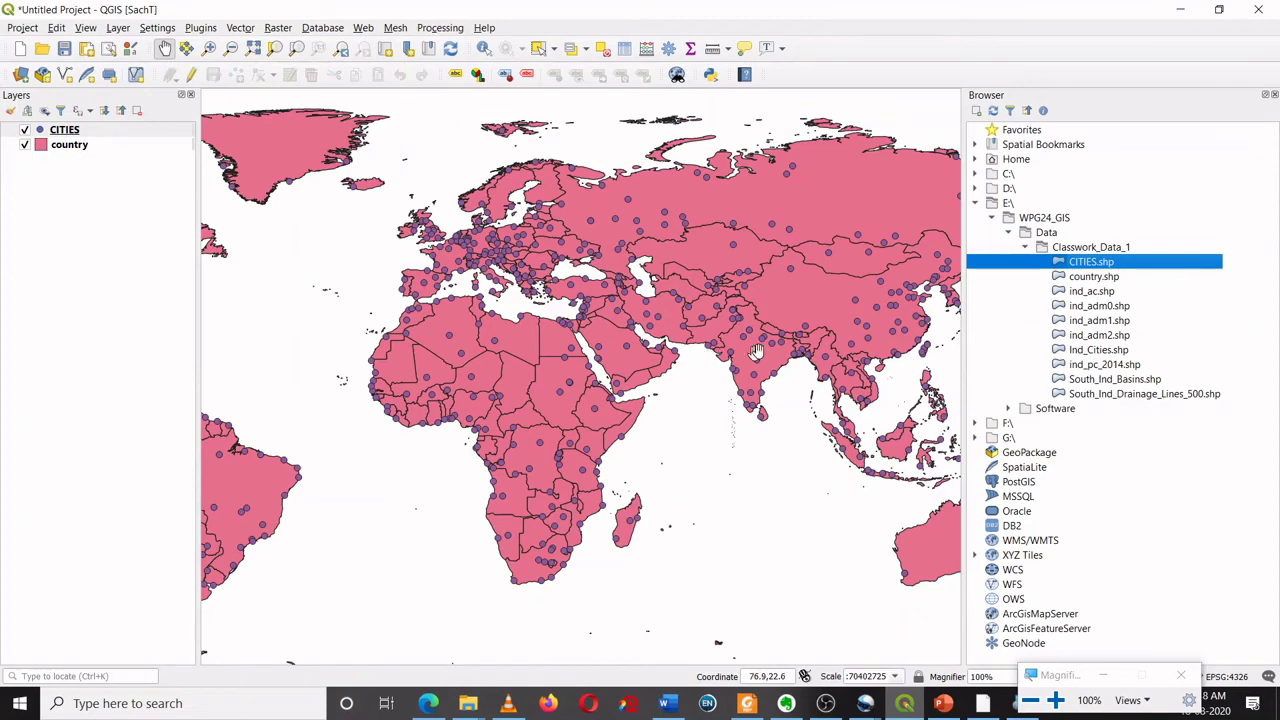
scroll(760, 358, "up", 2)
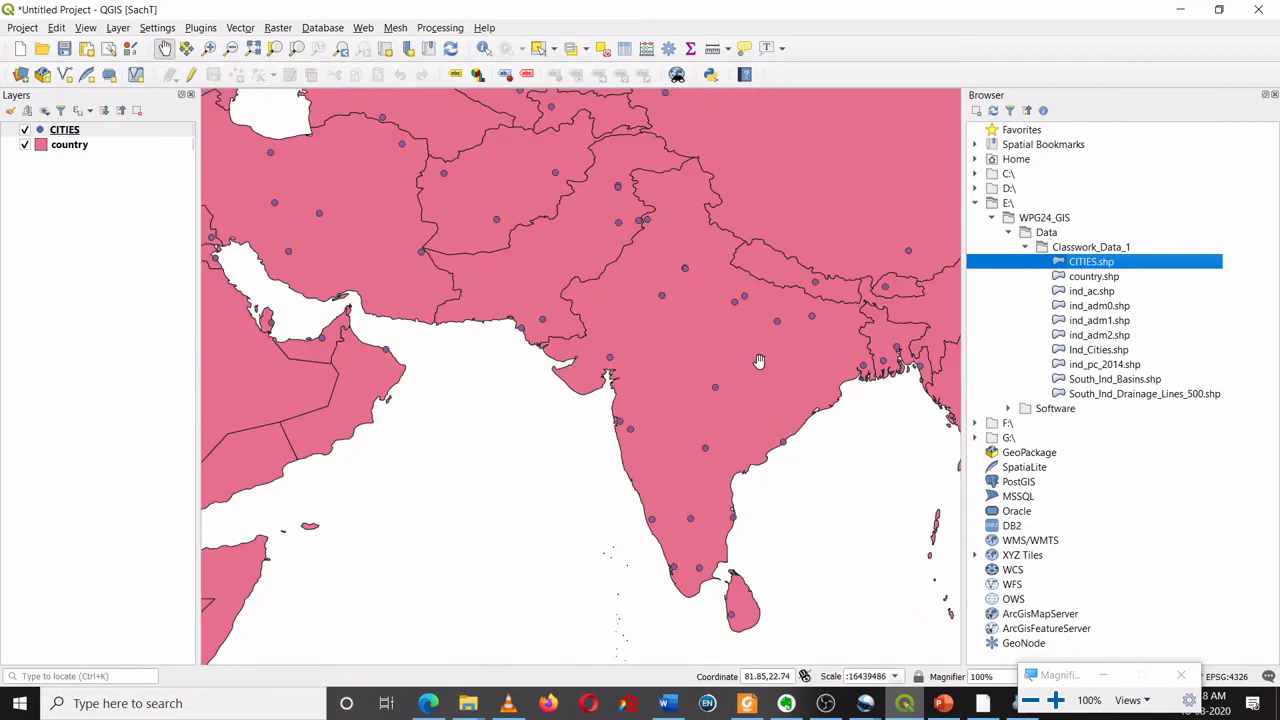
scroll(760, 361, "down", 1)
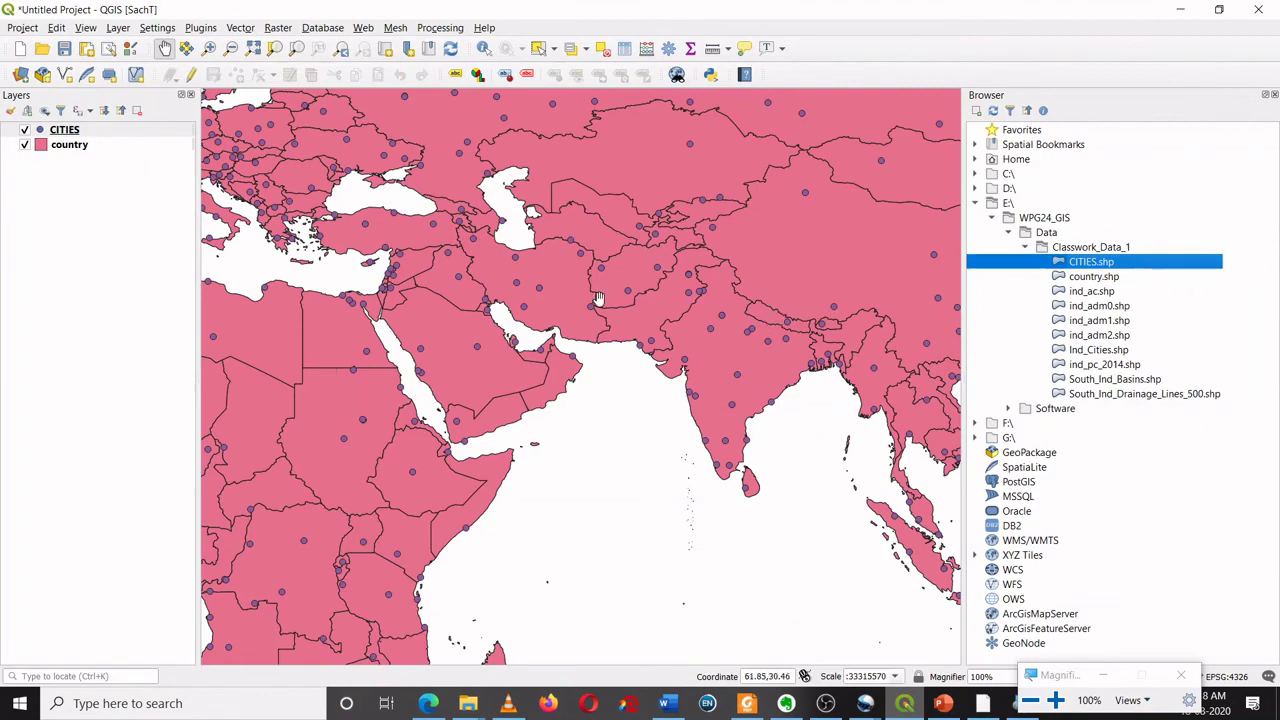
scroll(737, 333, "up", 1)
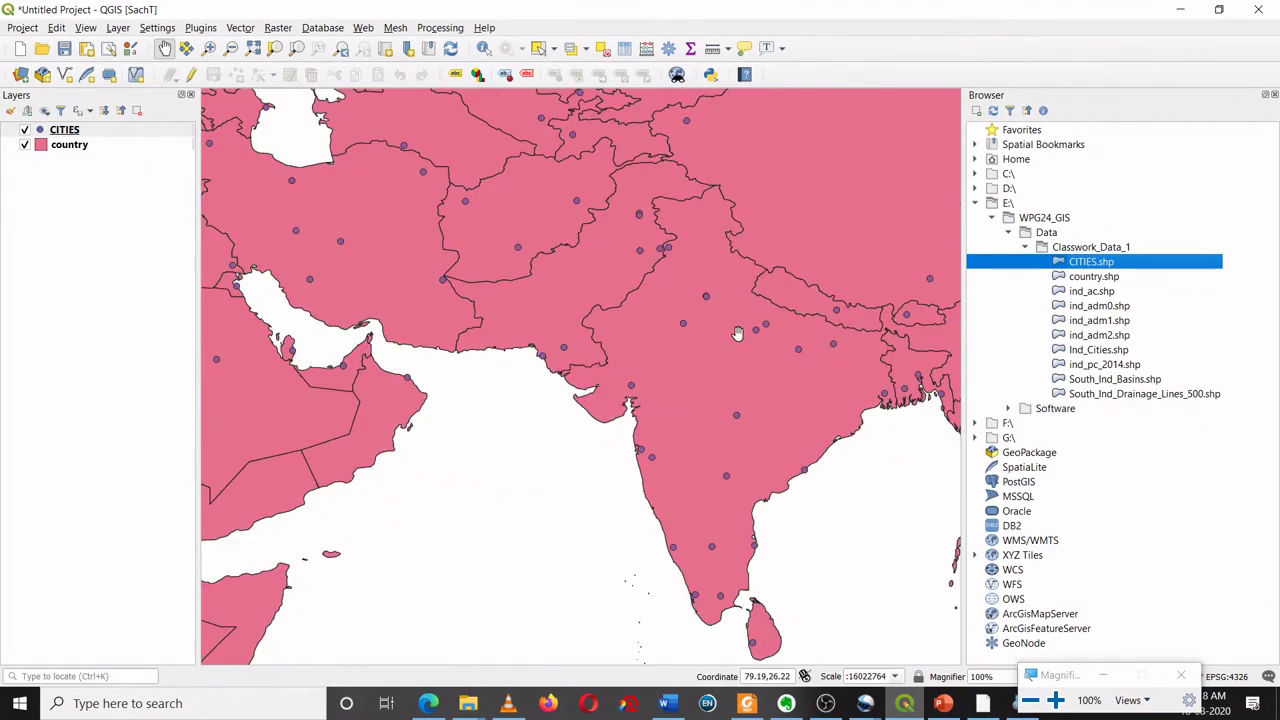
scroll(737, 333, "up", 2)
scroll(737, 333, "down", 2)
scroll(678, 325, "up", 2)
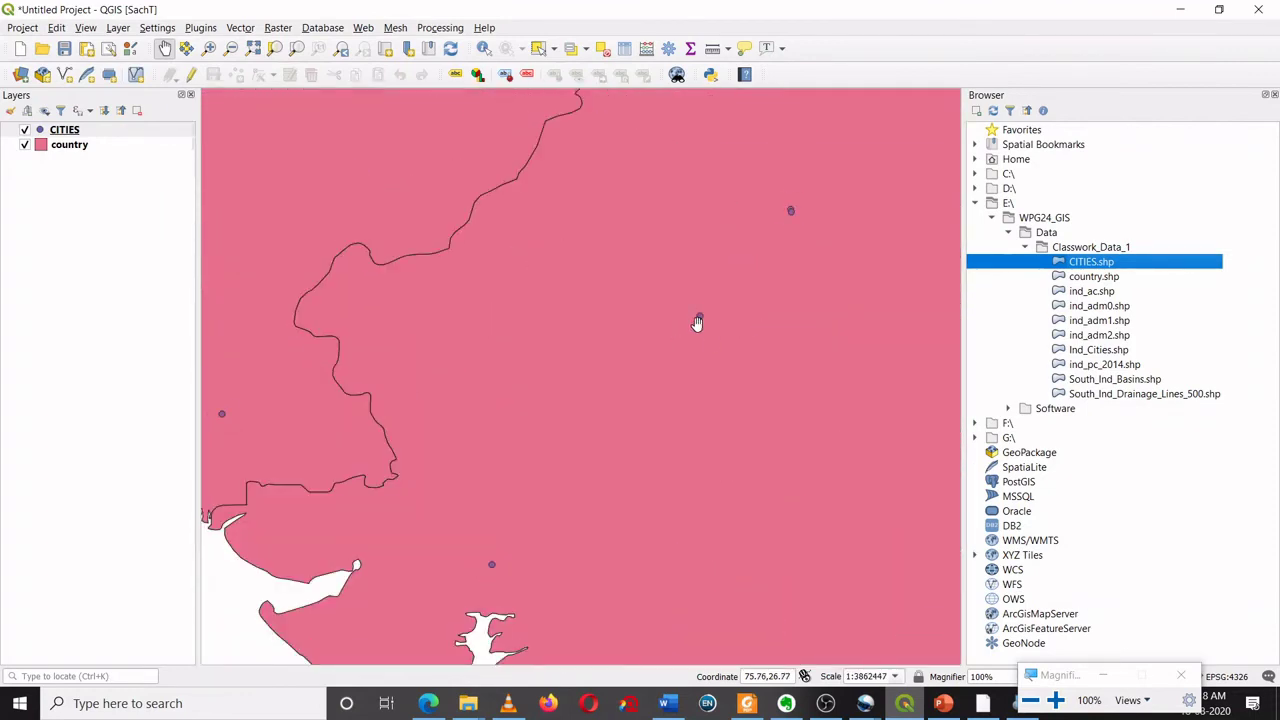
left_click(483, 49)
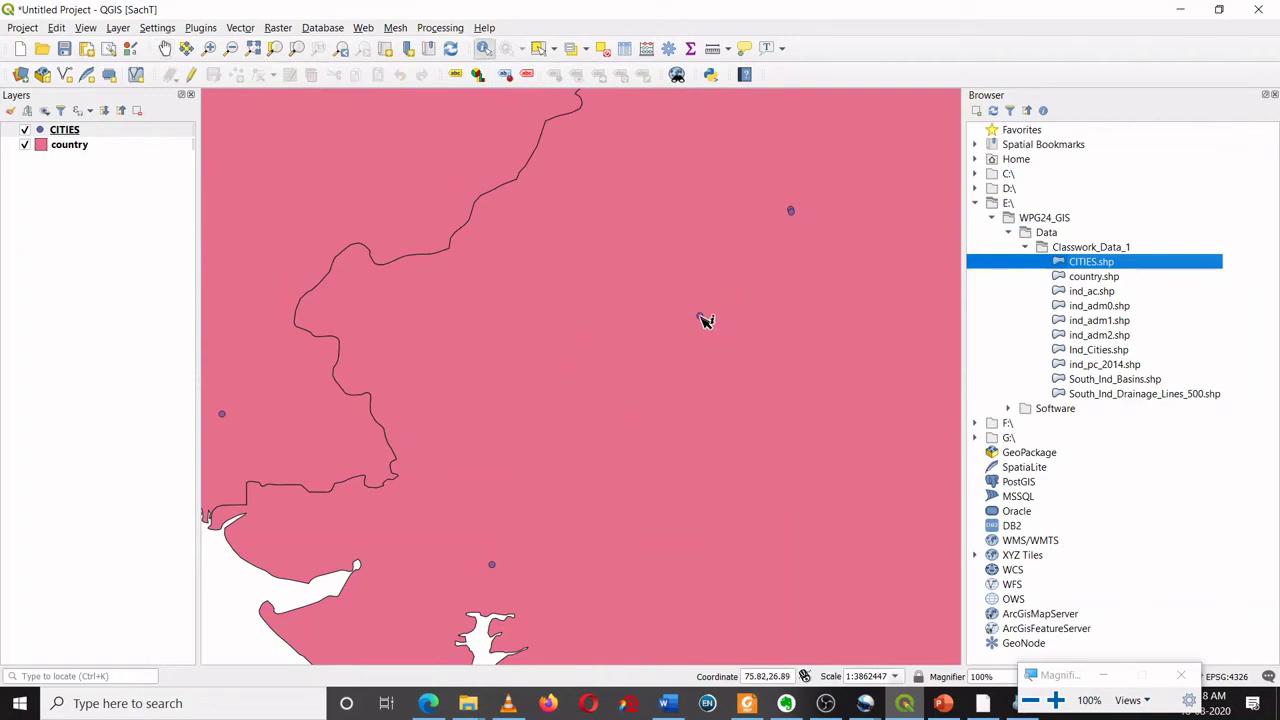
left_click(701, 318)
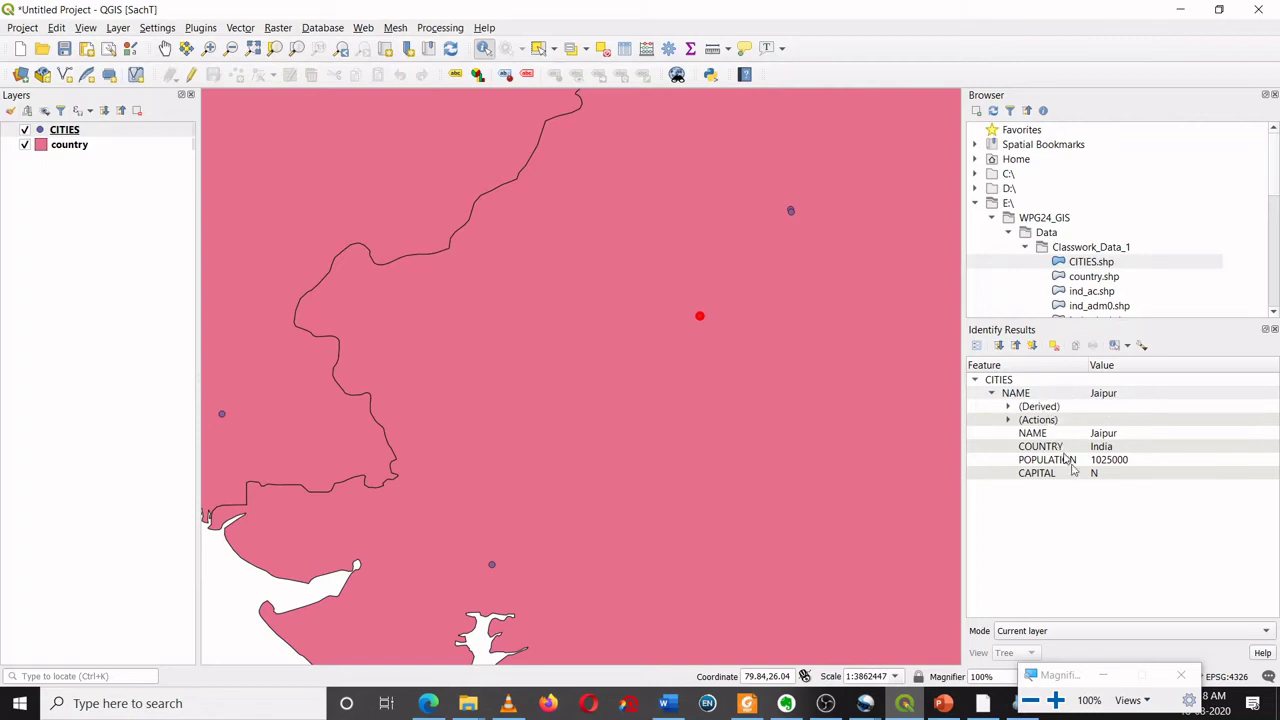
Identify the Ahmadabad point in western India and the Erzurum point in eastern Turkey to read their city attributes.
left_click(492, 565)
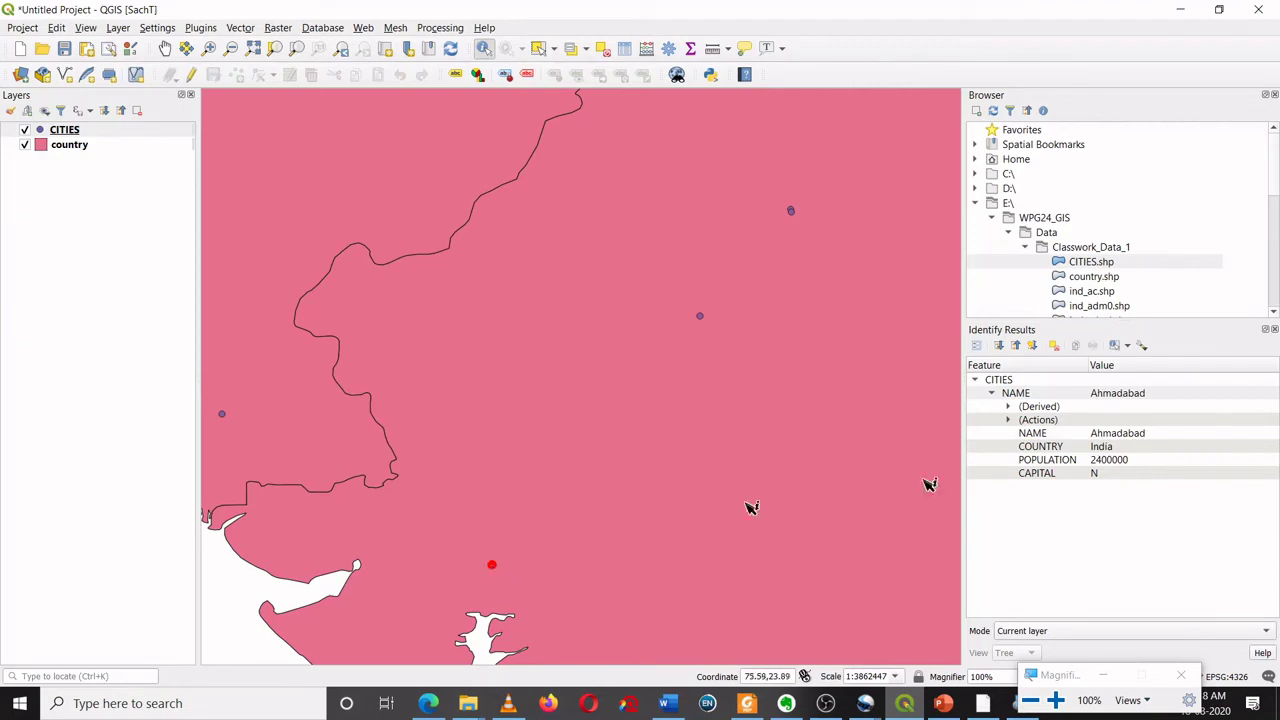
scroll(823, 420, "down", 3)
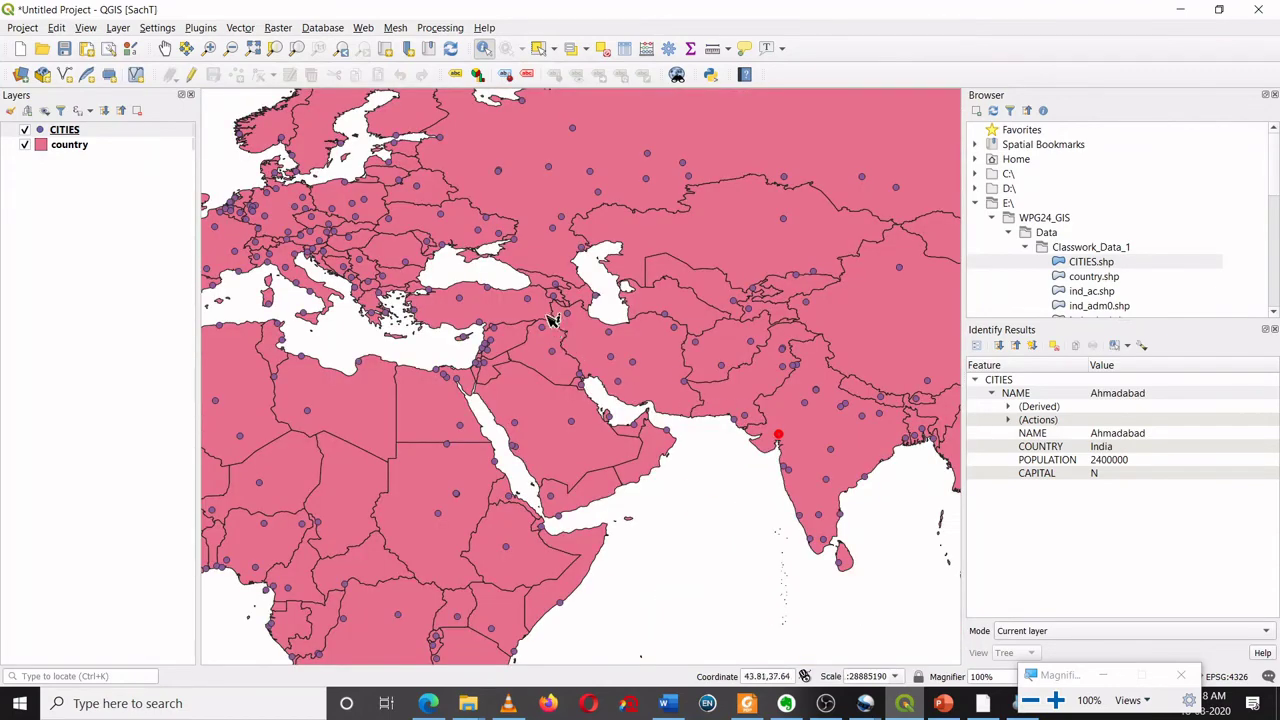
scroll(551, 318, "up", 2)
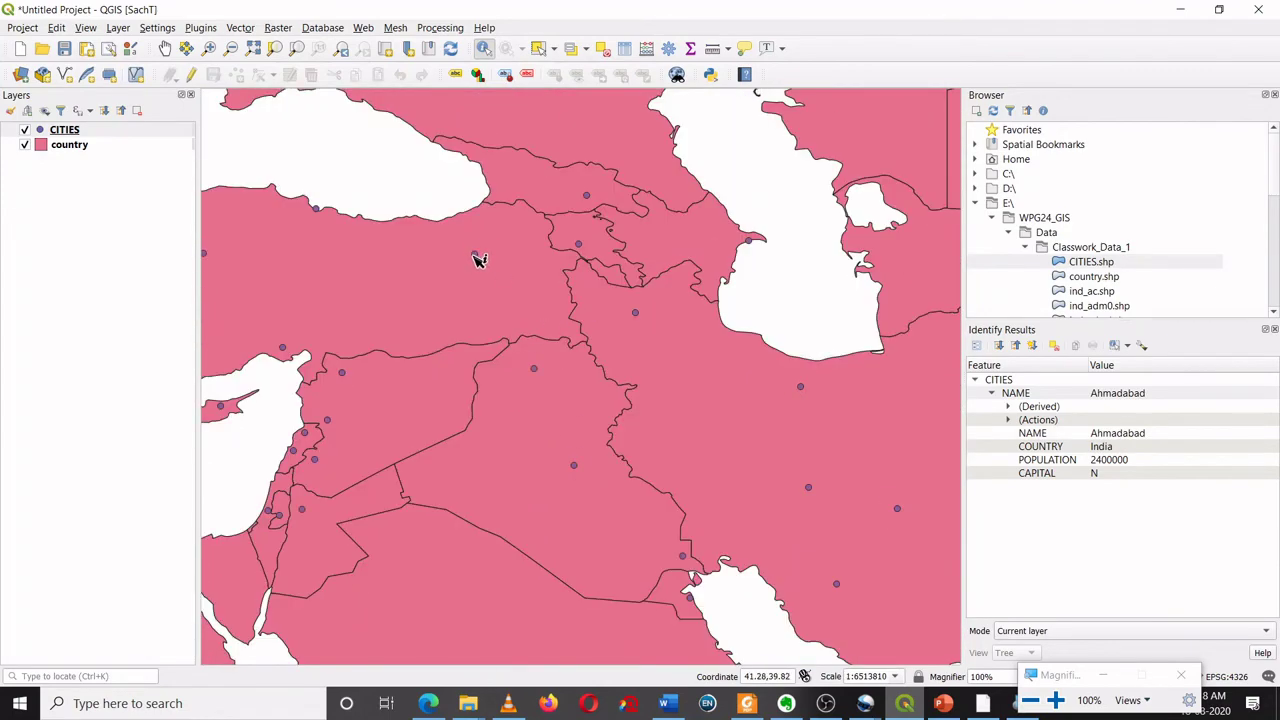
left_click(476, 256)
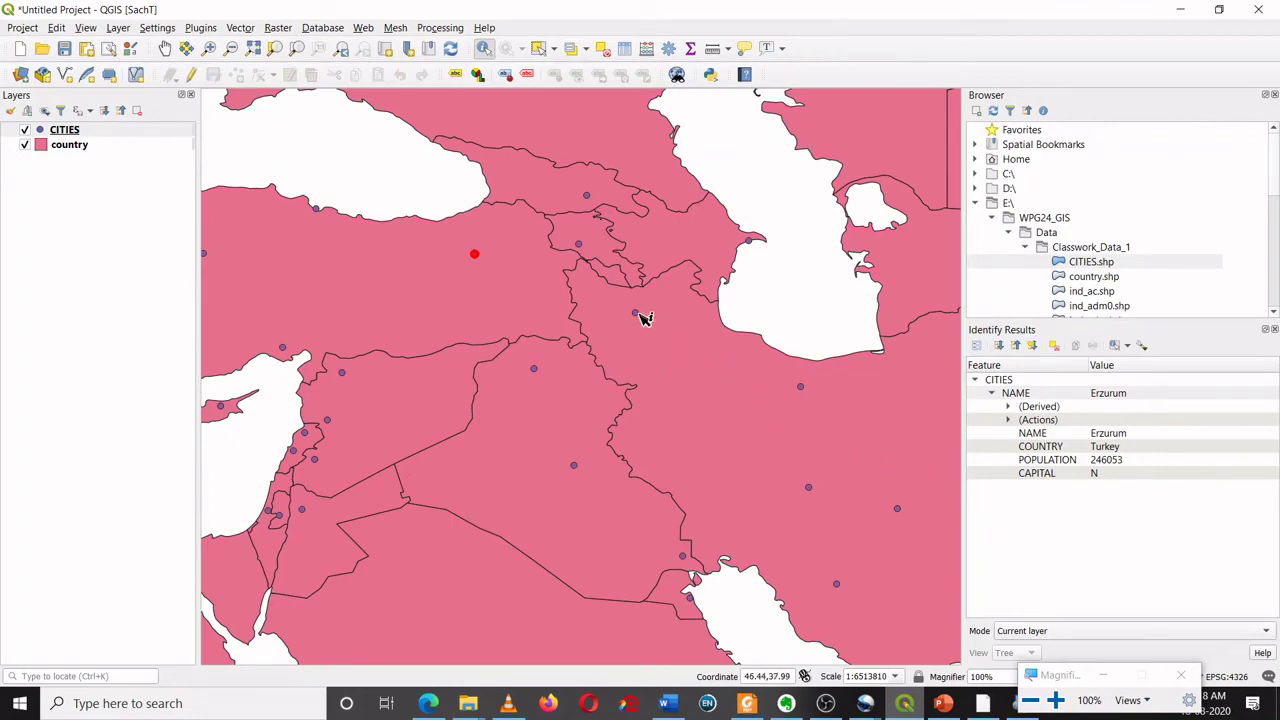
scroll(680, 334, "down", 2)
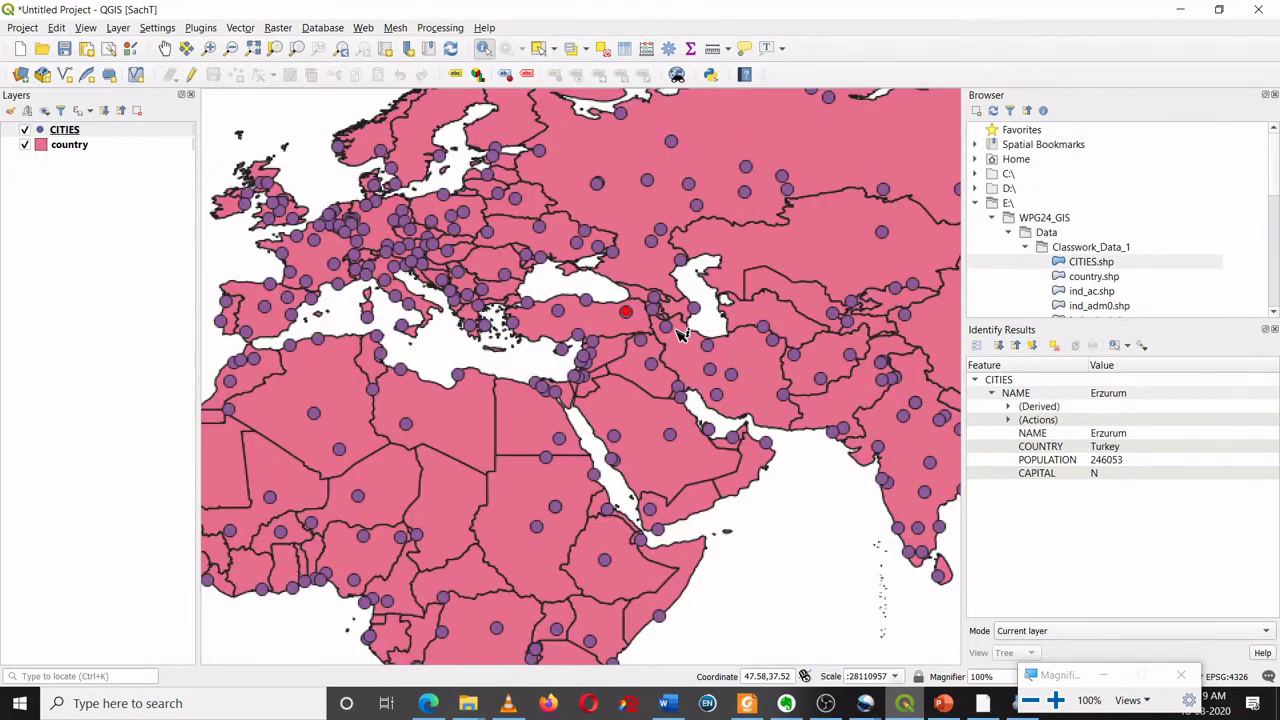
scroll(680, 334, "up", 1)
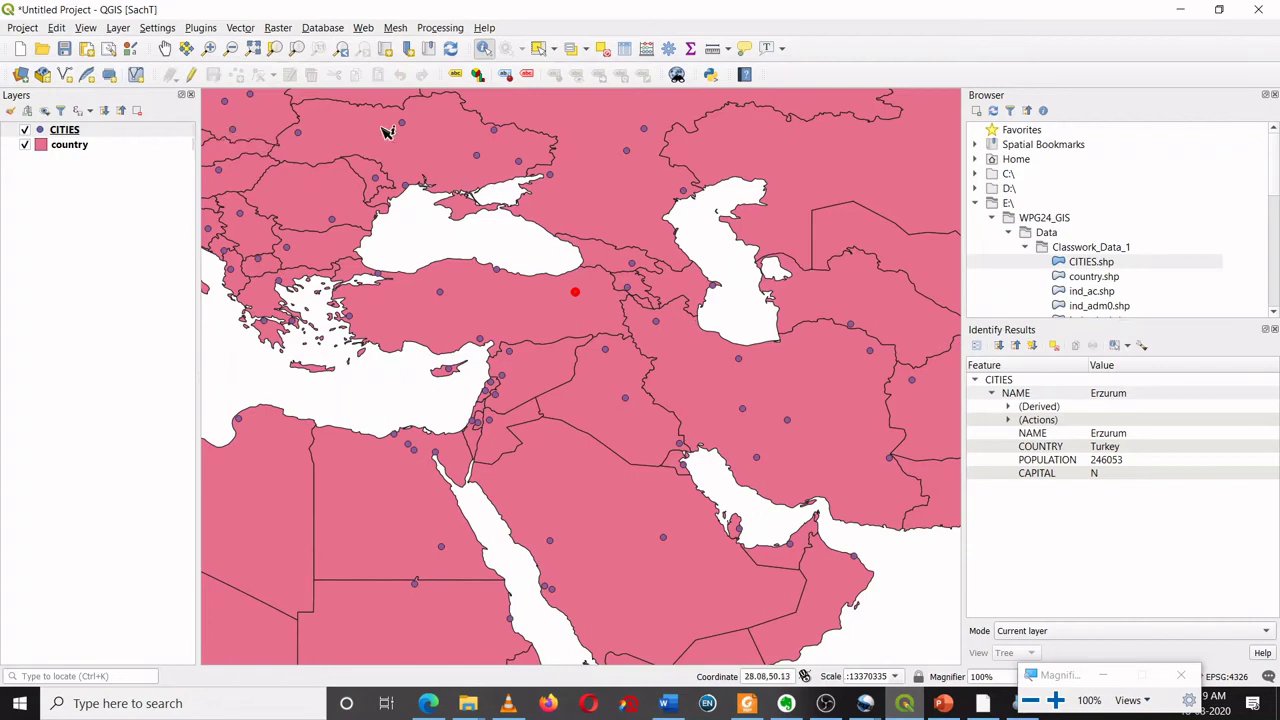
Open the attribute table of the CITIES layer, move its window aside and browse the city records from start to end.
left_click(624, 48)
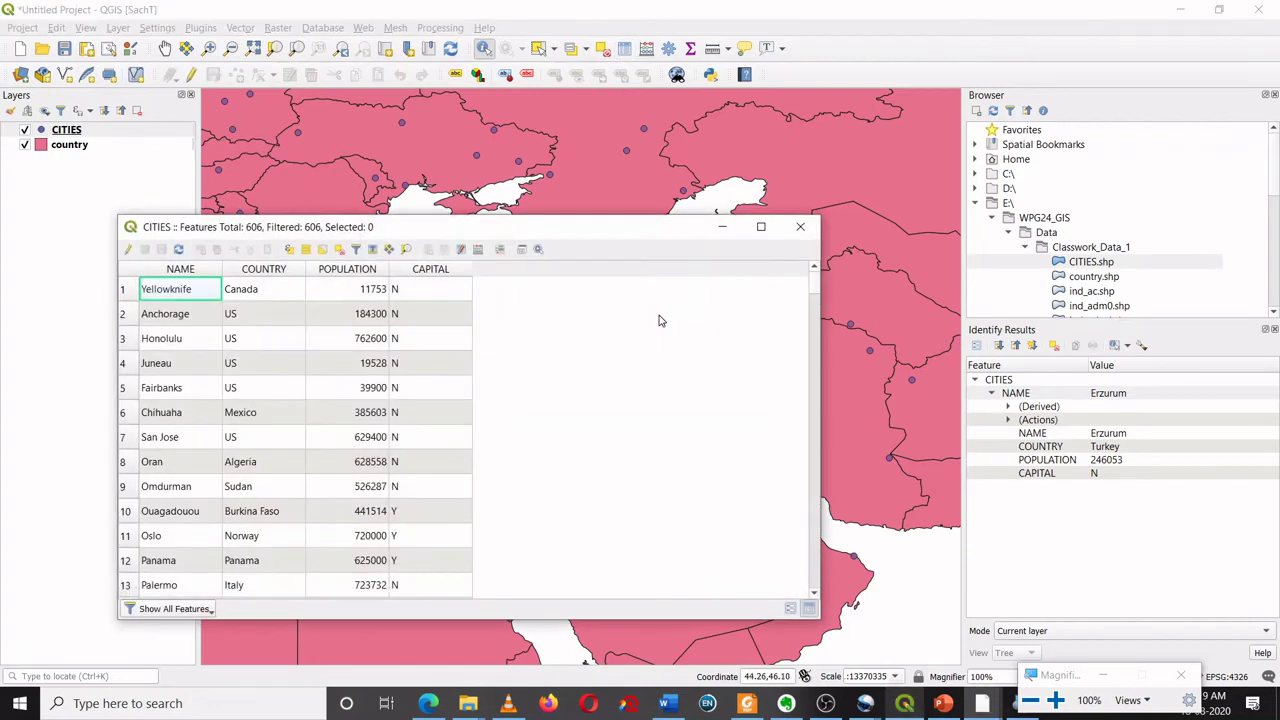
left_click_drag(546, 227, 811, 157)
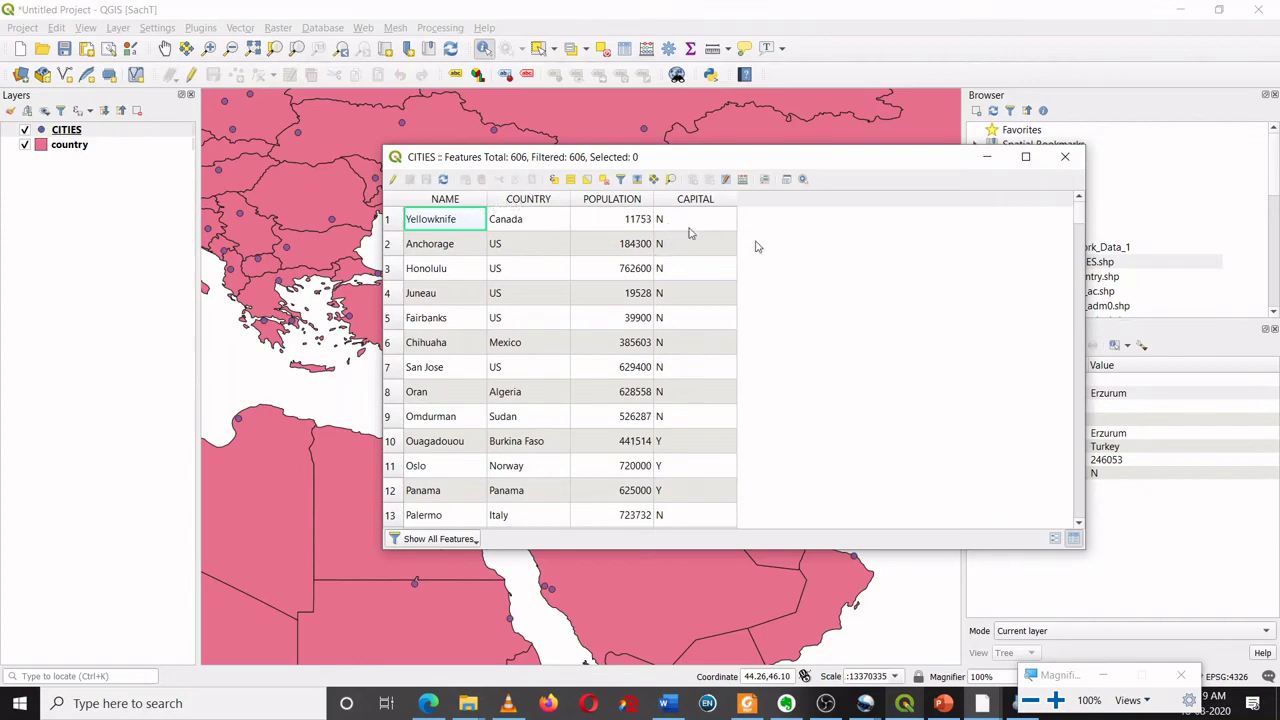
left_click_drag(1082, 220, 1082, 522)
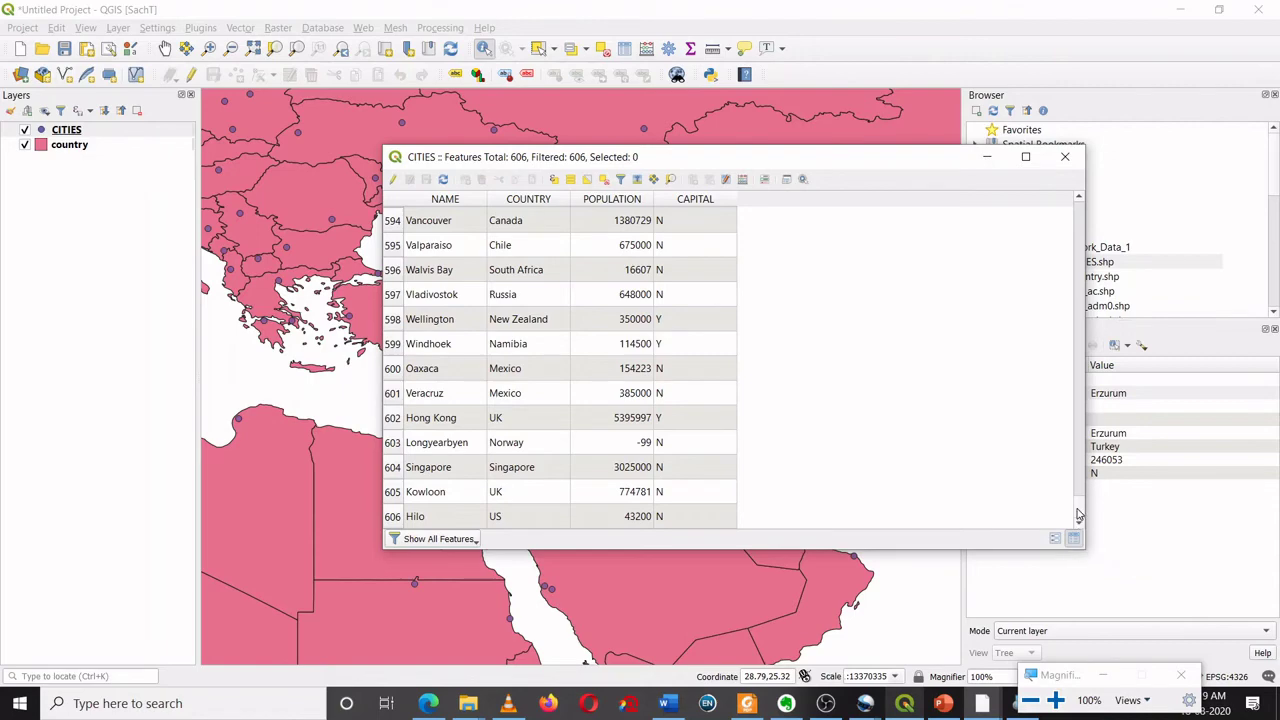
left_click_drag(1080, 517, 1080, 220)
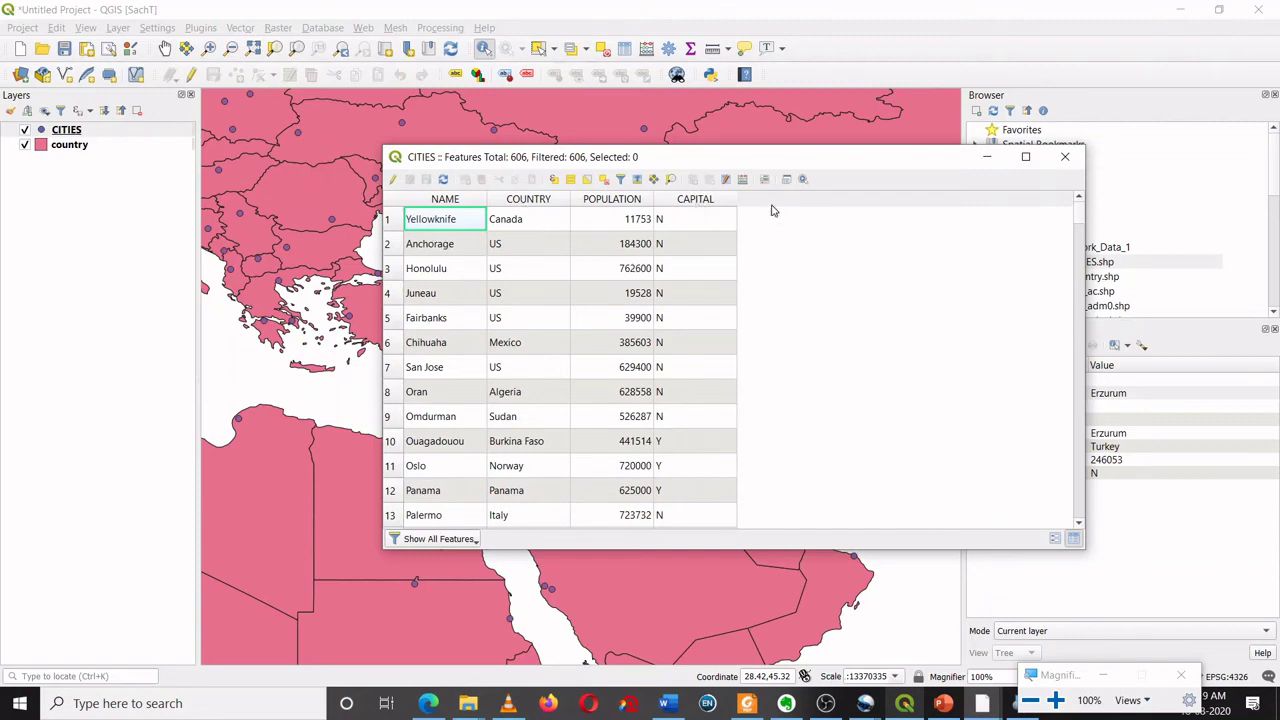
mouse_move(779, 167)
left_mouse_down()
mouse_move(779, 414)
mouse_move(781, 192)
mouse_move(793, 179)
left_mouse_up()
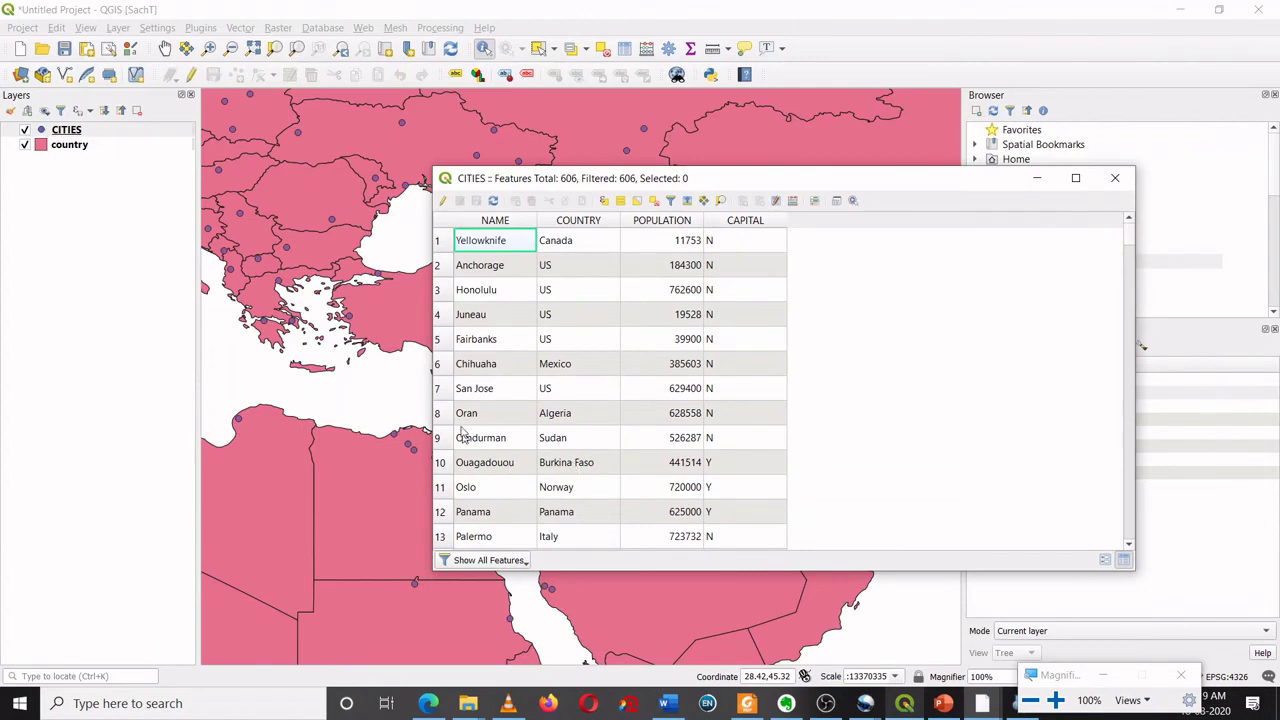
scroll(592, 415, "down", 1)
scroll(592, 415, "down", 2)
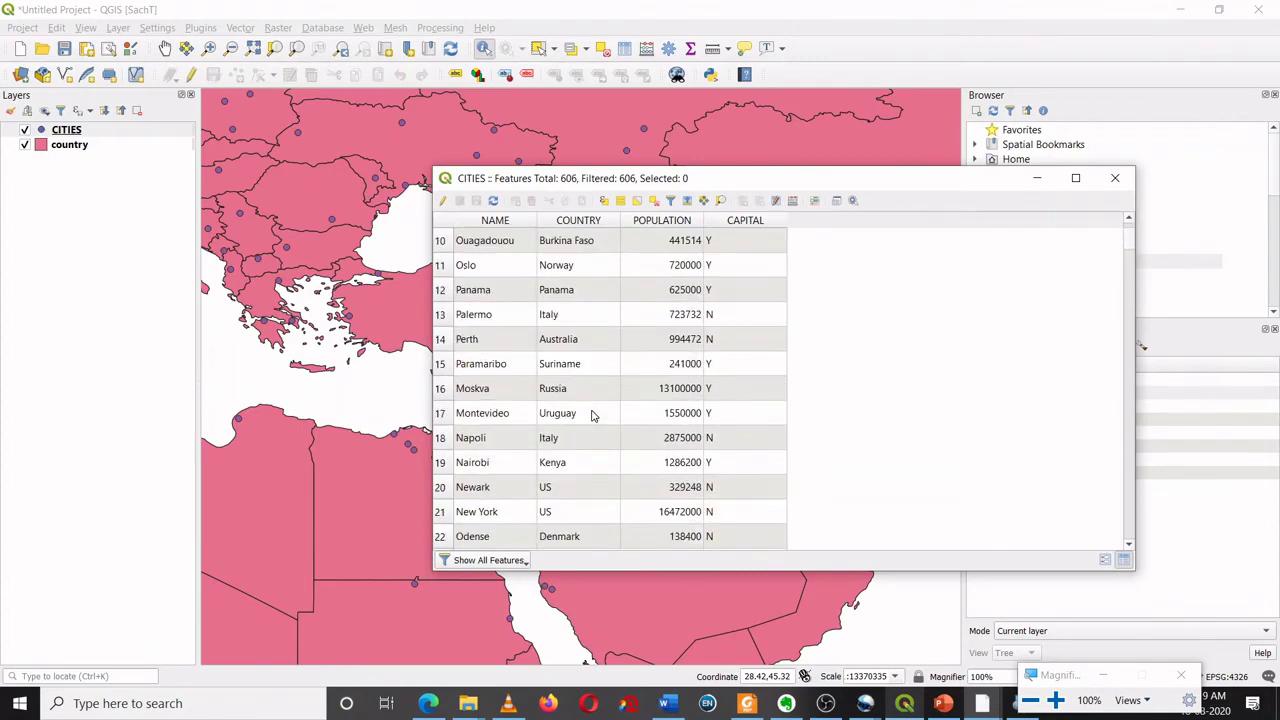
scroll(592, 415, "up", 2)
scroll(592, 415, "down", 7)
scroll(592, 415, "down", 1)
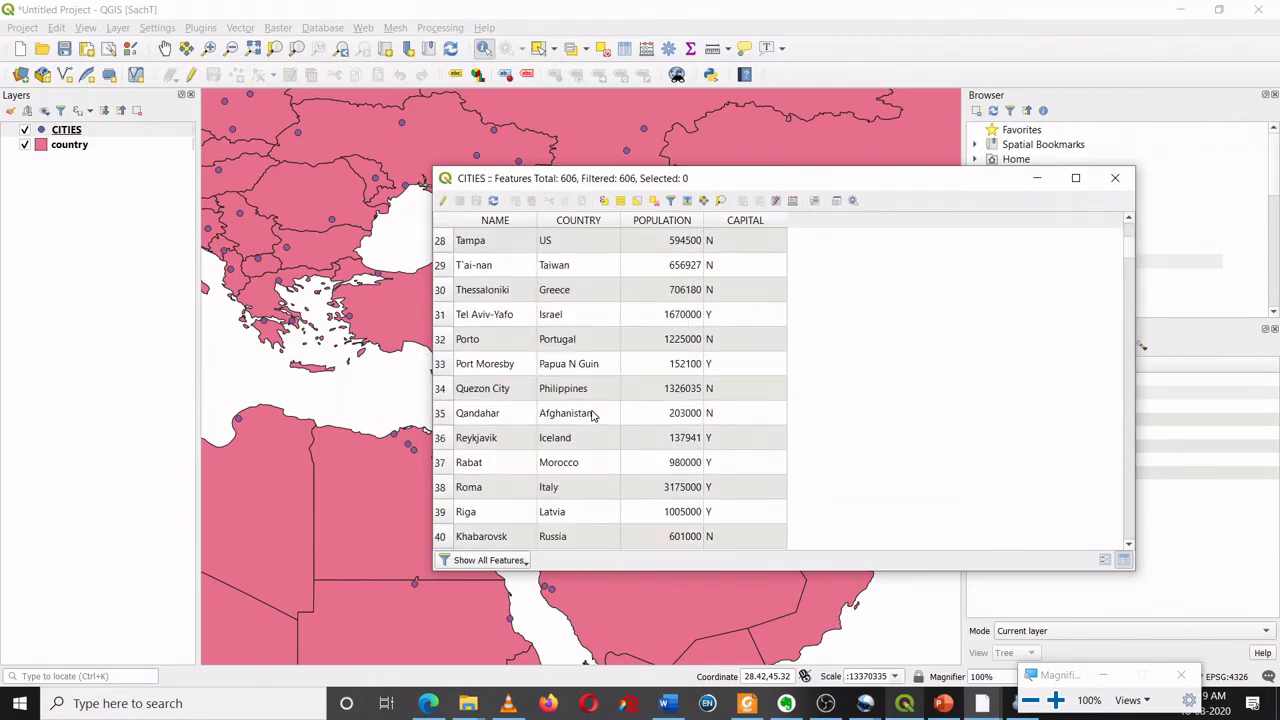
Select the separate Thessaloniki, Porto, Port Moresby and Quezon City records together in the CITIES attribute table.
left_click(441, 290)
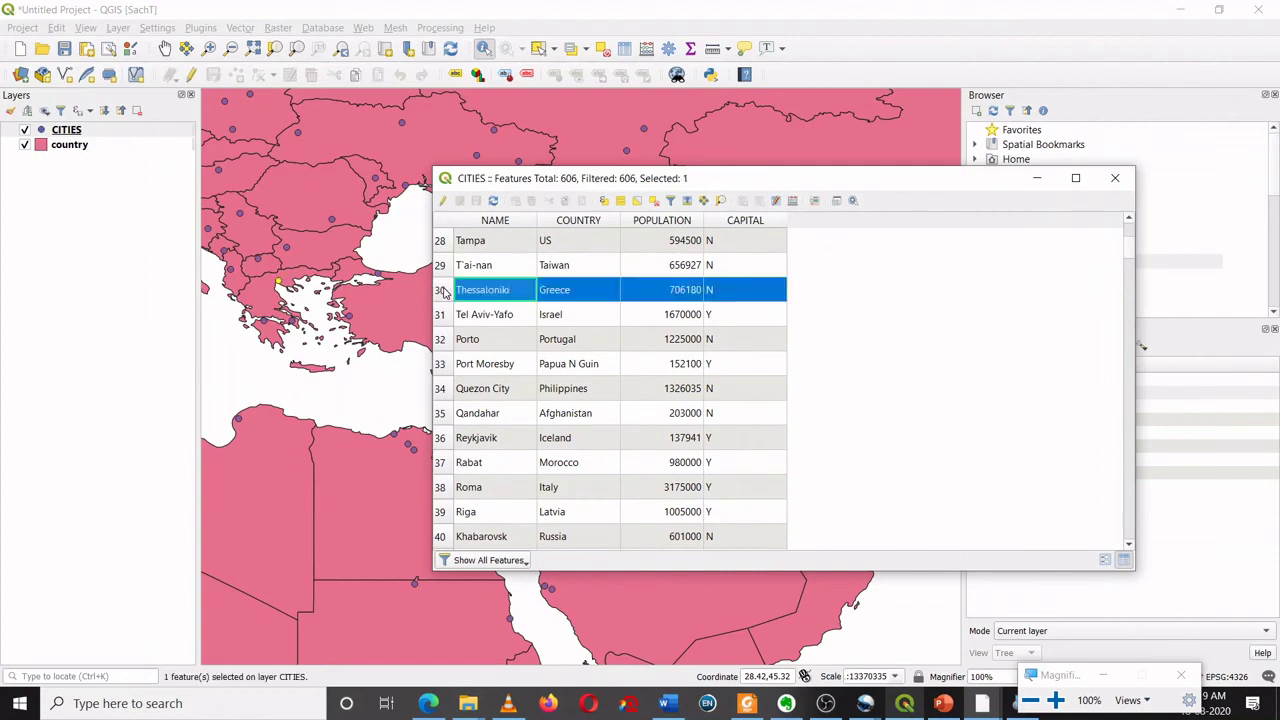
left_click(441, 339, "ctrl")
left_click(441, 364, "ctrl")
left_click(441, 389, "ctrl")
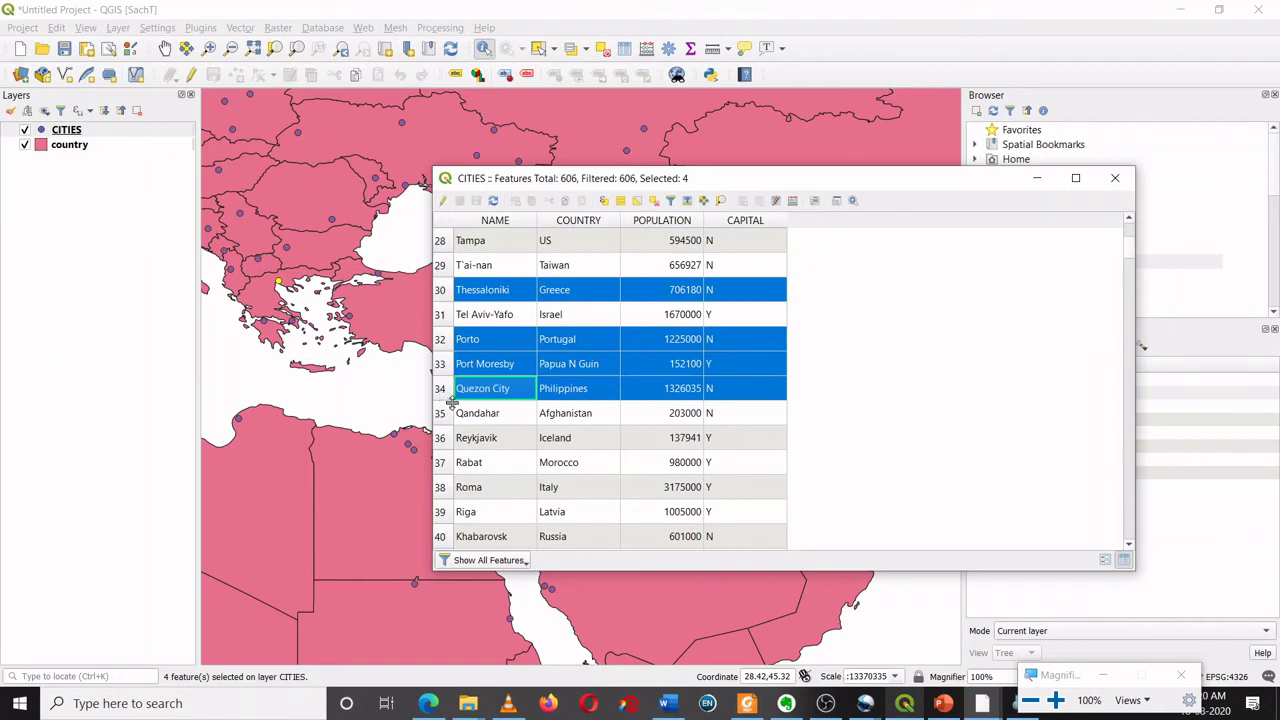
Select the continuous range of CITIES records from Thessaloniki (row 30) through Havana (row 50).
left_click(447, 295)
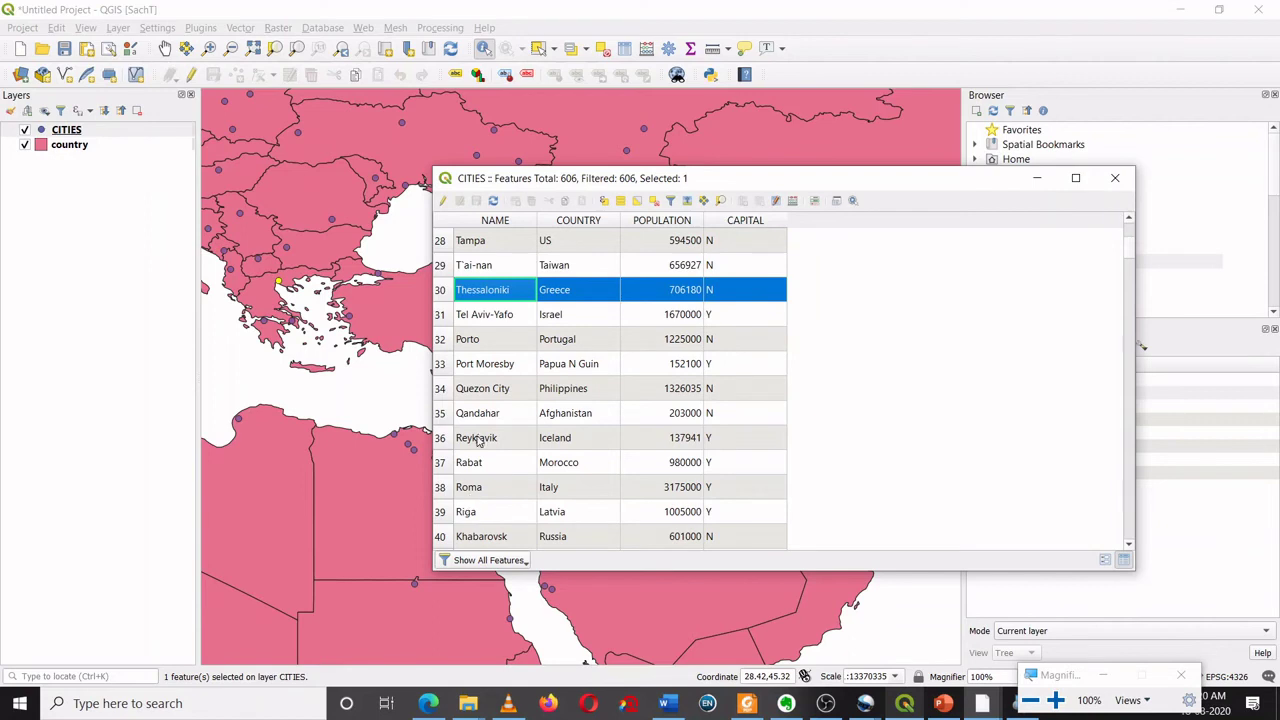
left_click(451, 513, "shift")
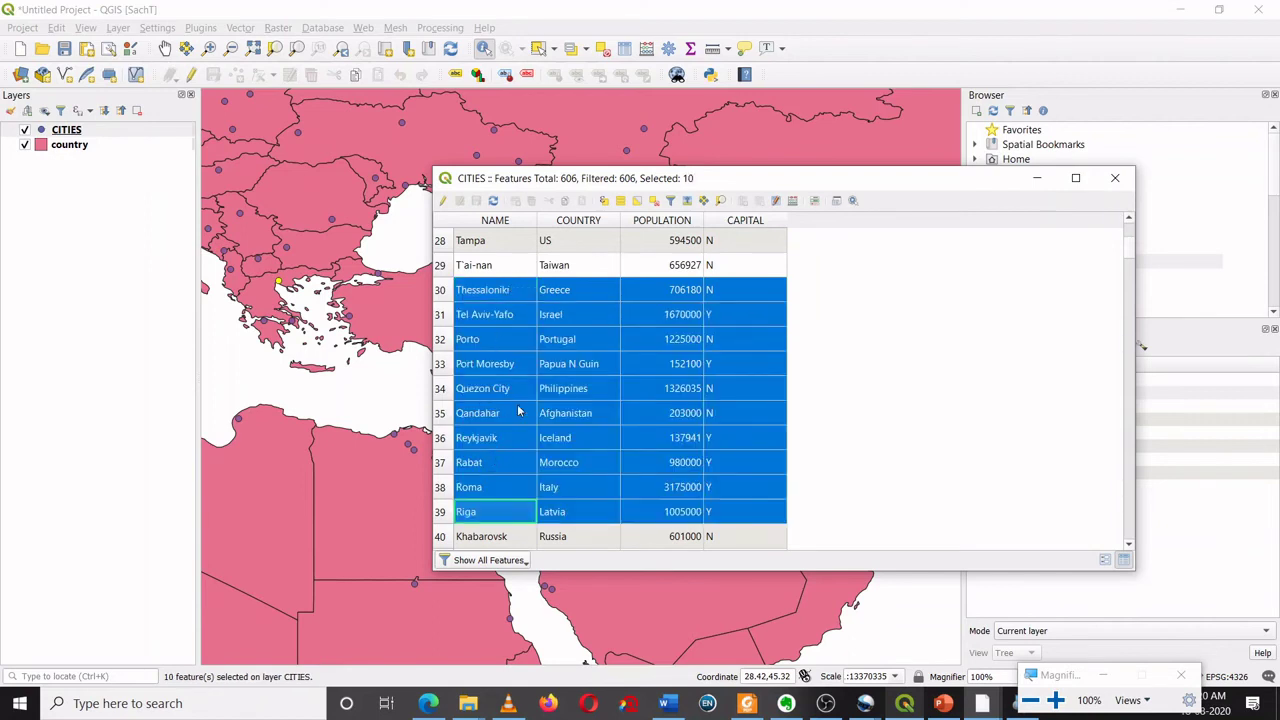
scroll(504, 425, "down", 2)
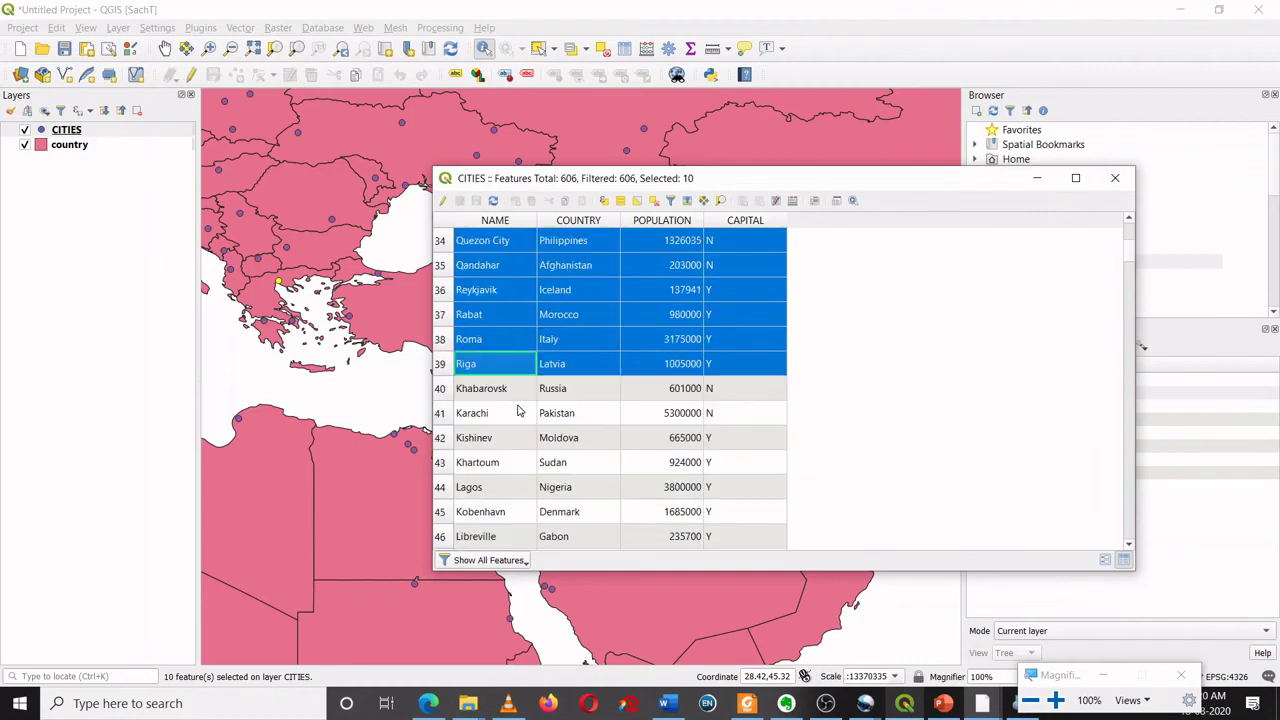
left_click(451, 518, "shift")
scroll(530, 420, "down", 2)
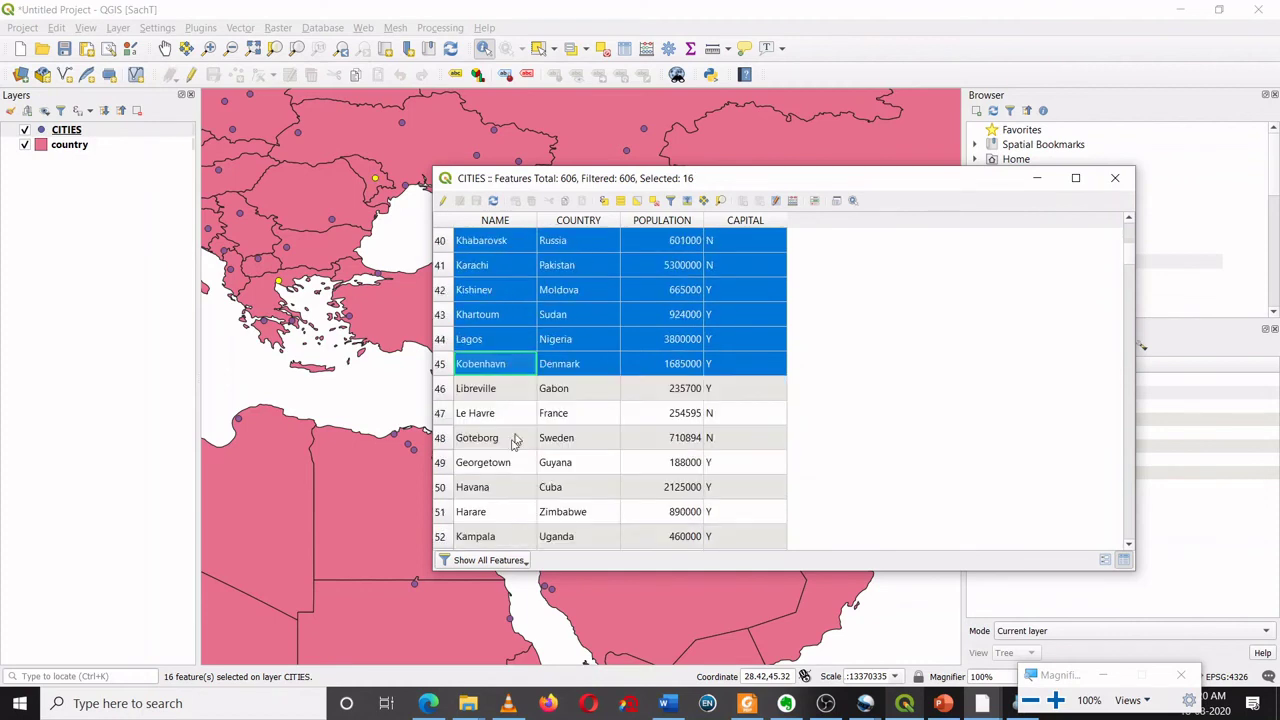
left_click(448, 489, "shift")
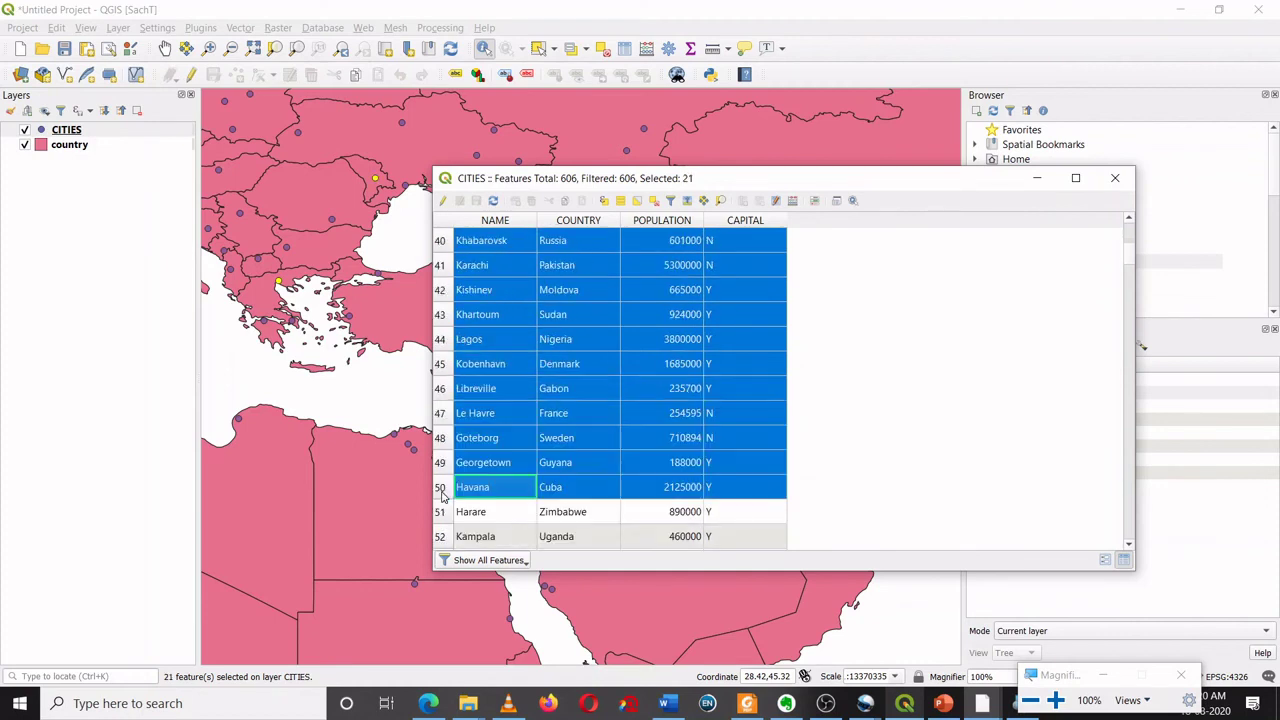
Minimize the attribute table, view the selected cities on the world map, and deselect all features.
left_click(1038, 183)
scroll(729, 286, "down", 4)
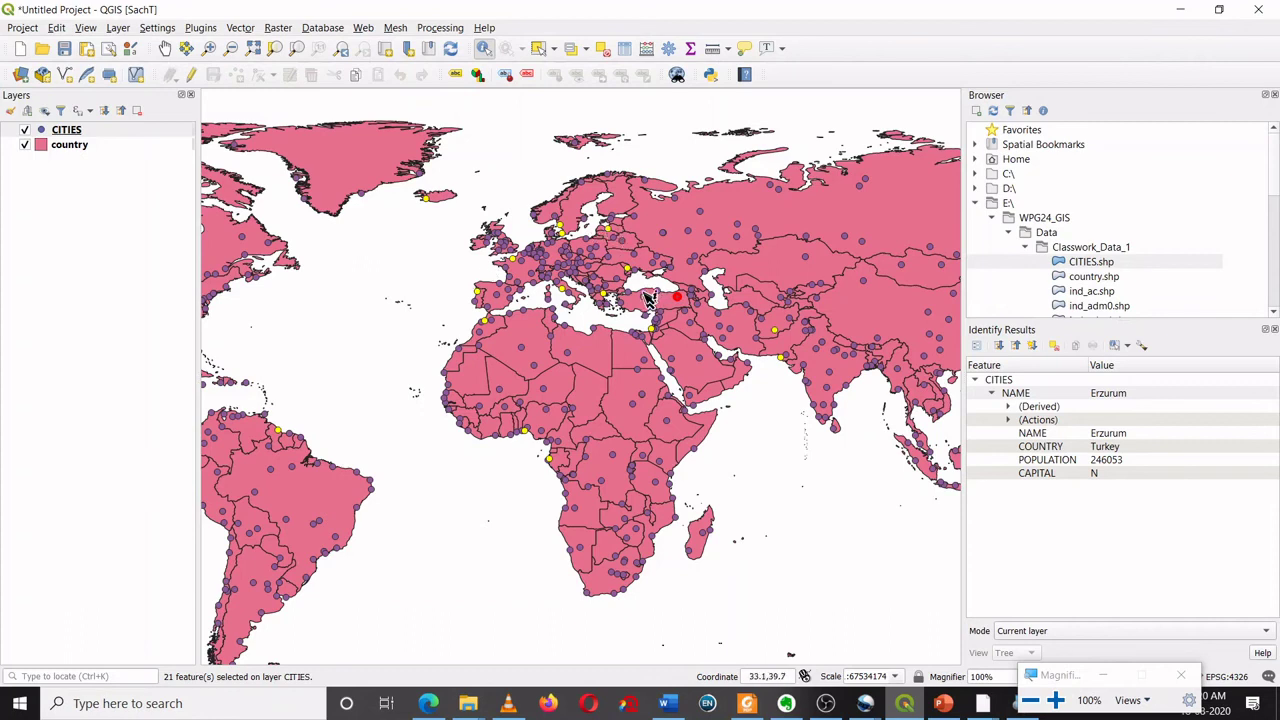
left_click(603, 54)
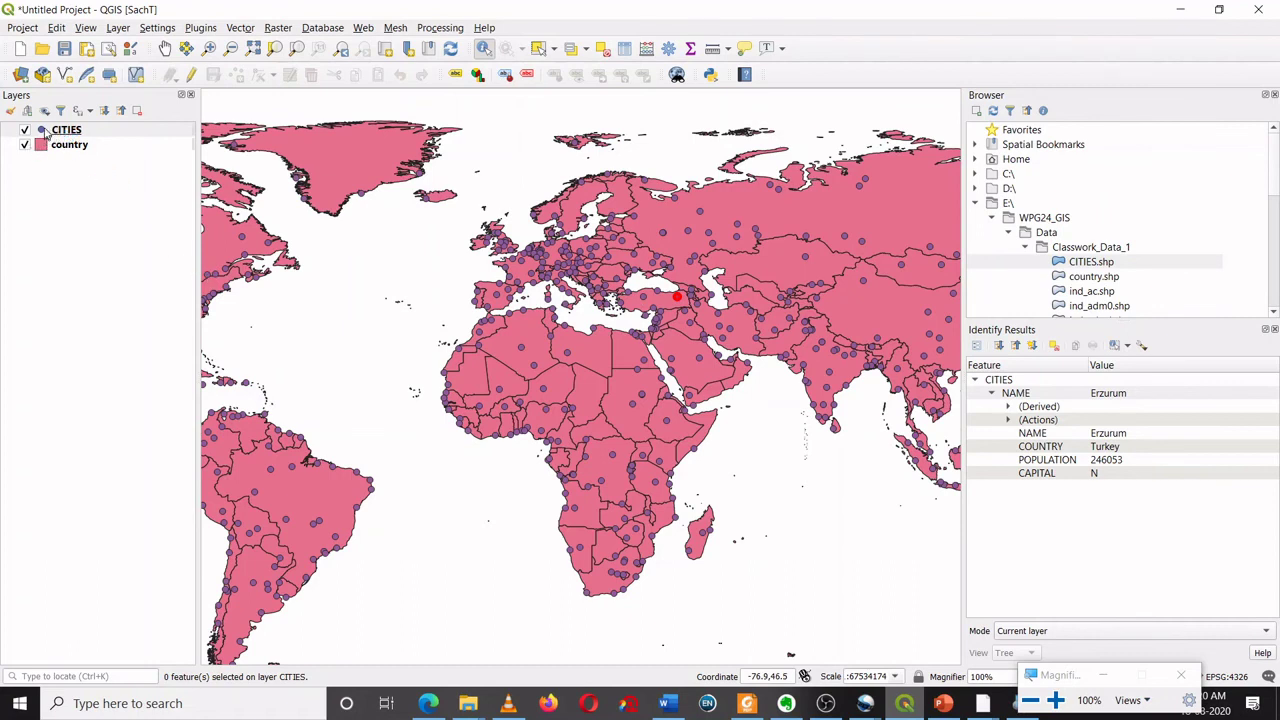
Magnify the screen around the layer list and compare the CITIES point symbol with the country polygon symbol, activating each layer in turn.
left_click(80, 133)
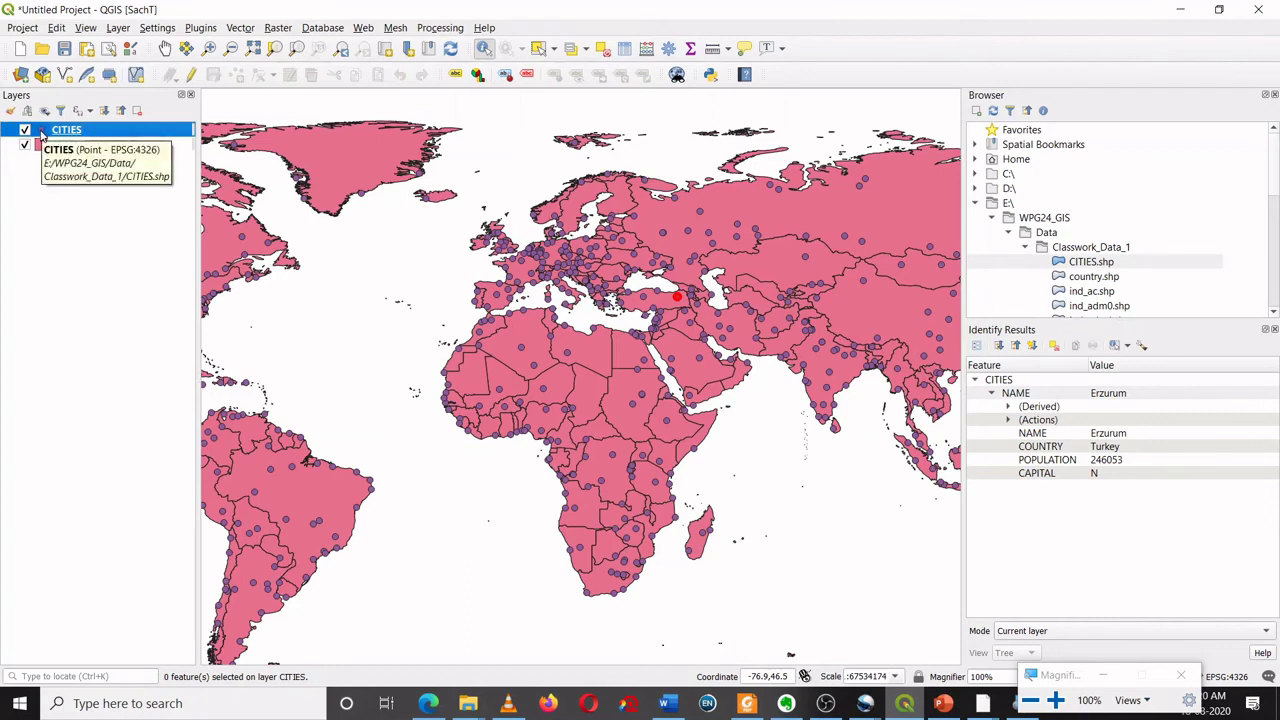
key("super+plus")
key("super+plus")
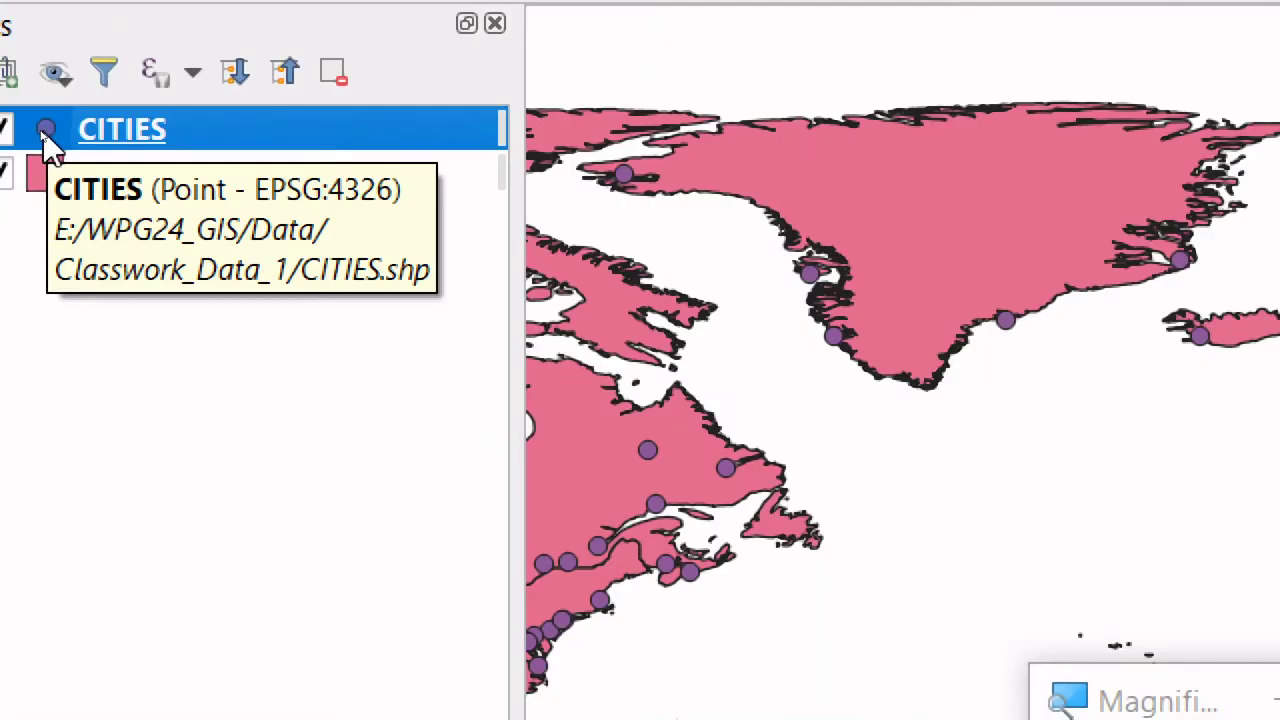
left_click_drag(48, 143, 44, 355)
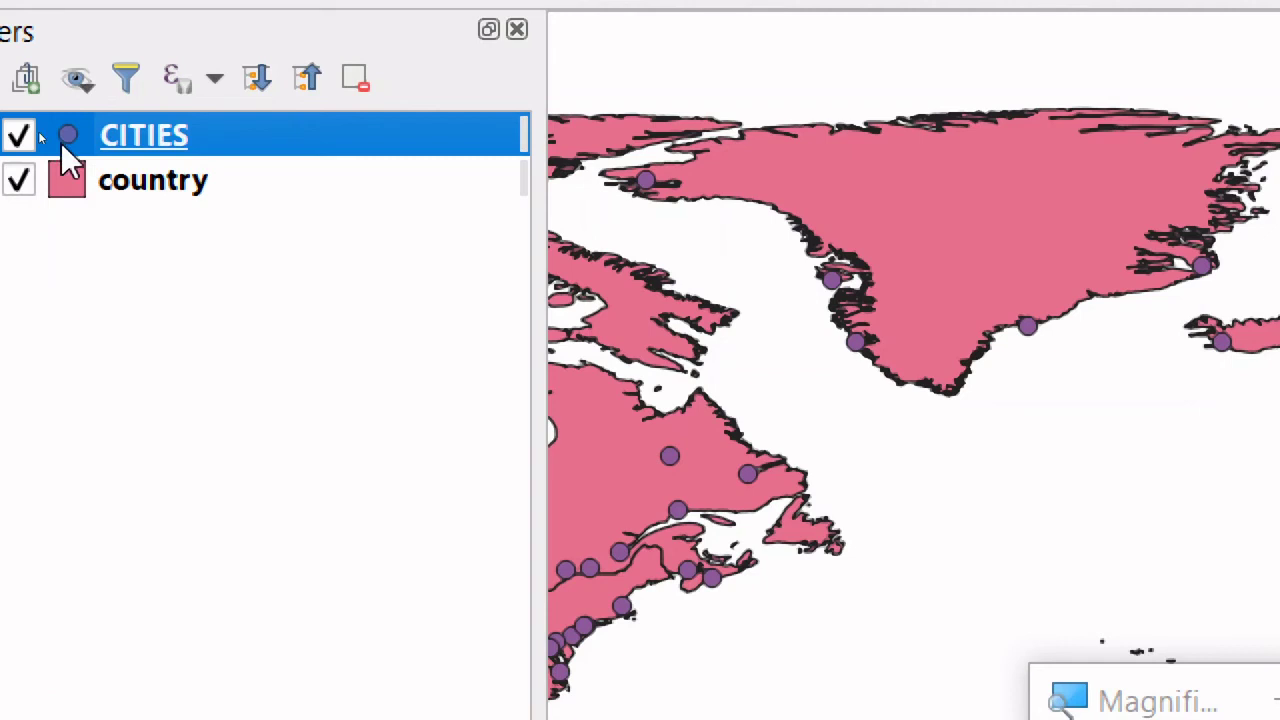
left_click(67, 183)
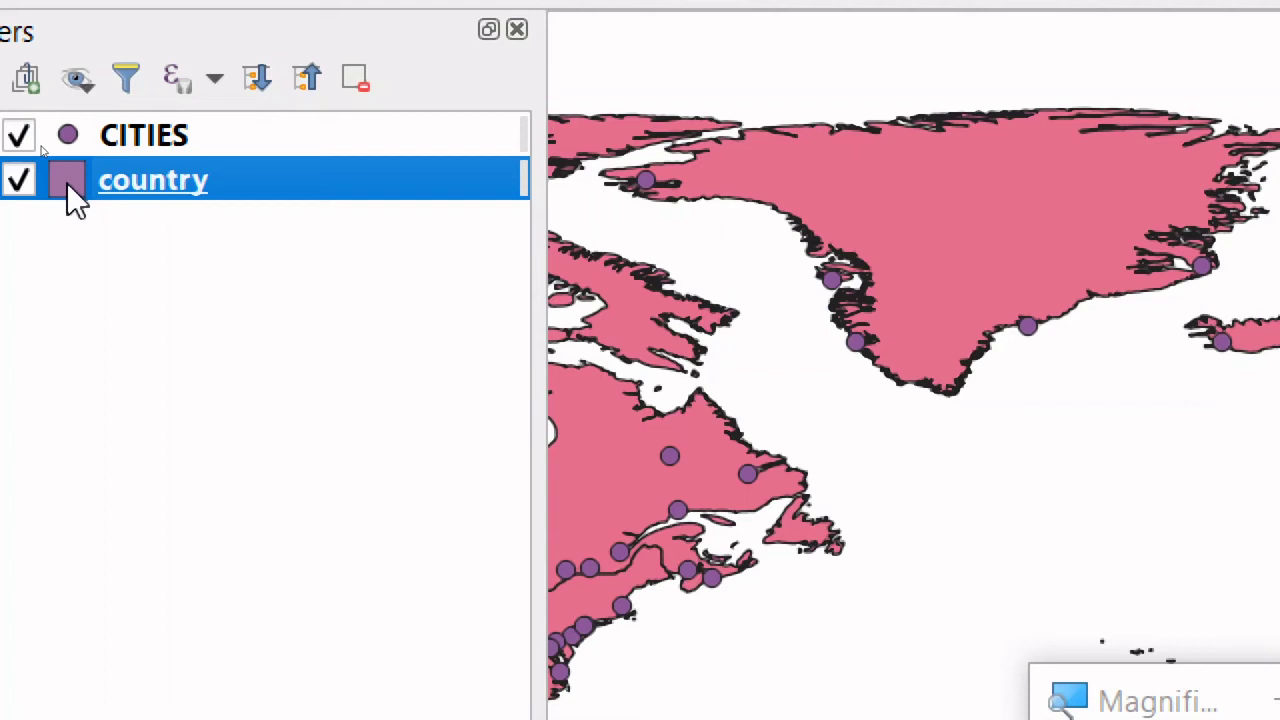
left_click(128, 146)
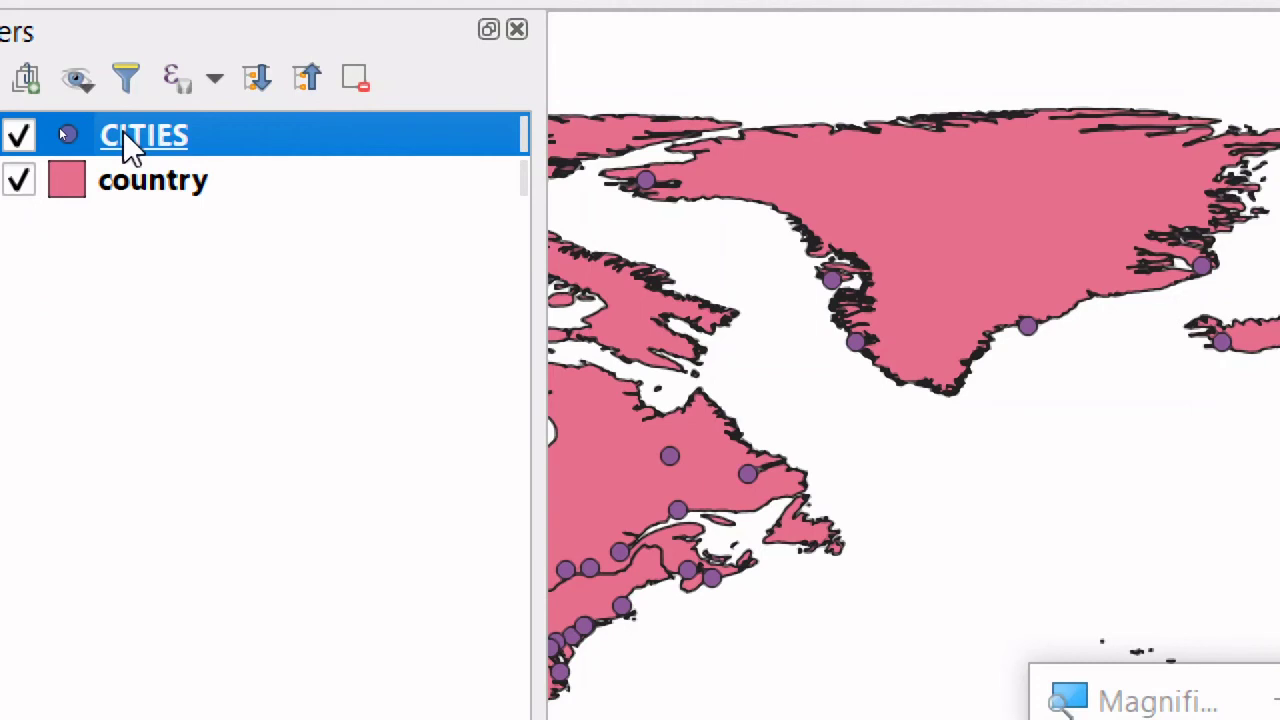
left_click(137, 185)
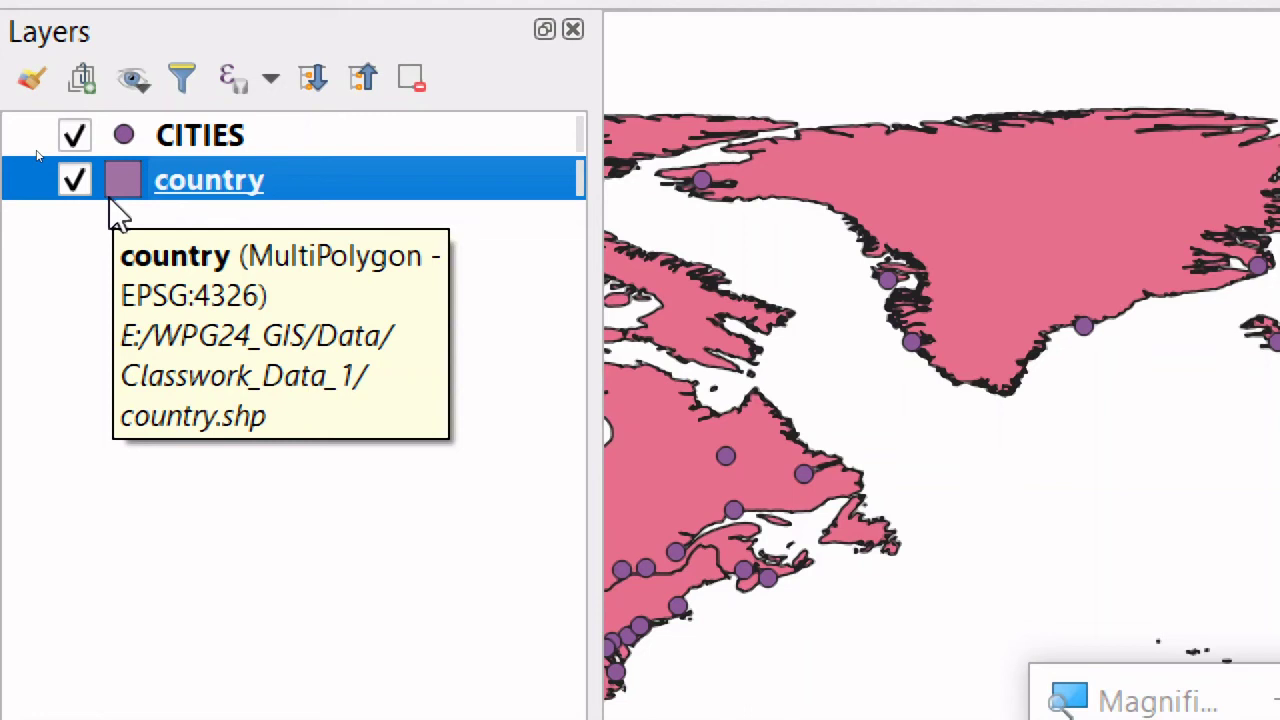
key("Up")
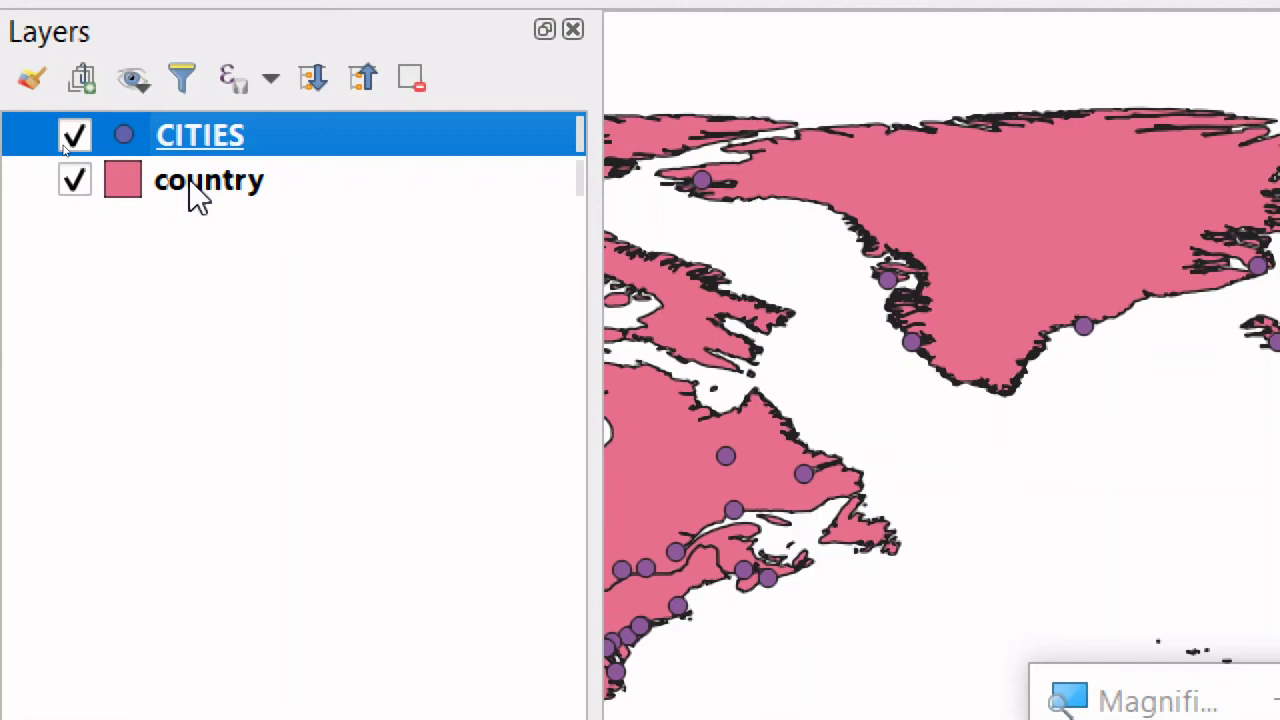
Make country the active layer and identify the Afghanistan–Pakistan border area, Kazakhstan and Russia to read their attributes.
left_click(196, 196)
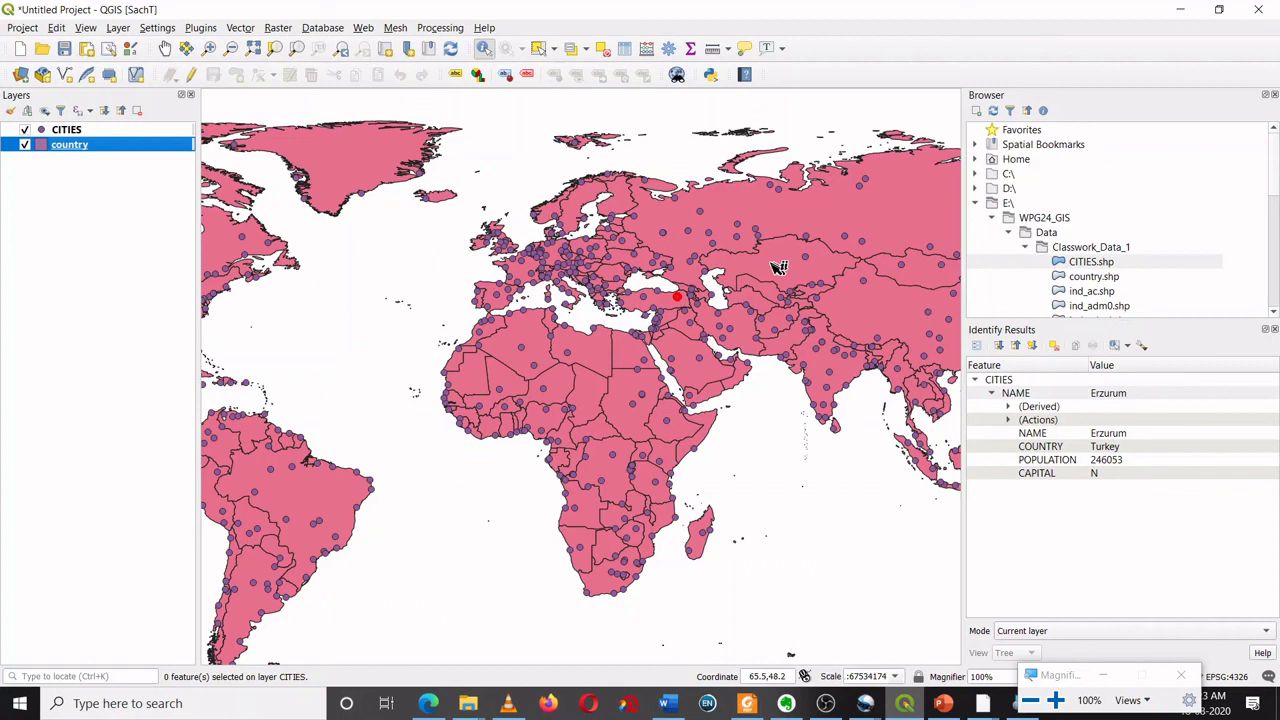
left_click(786, 344)
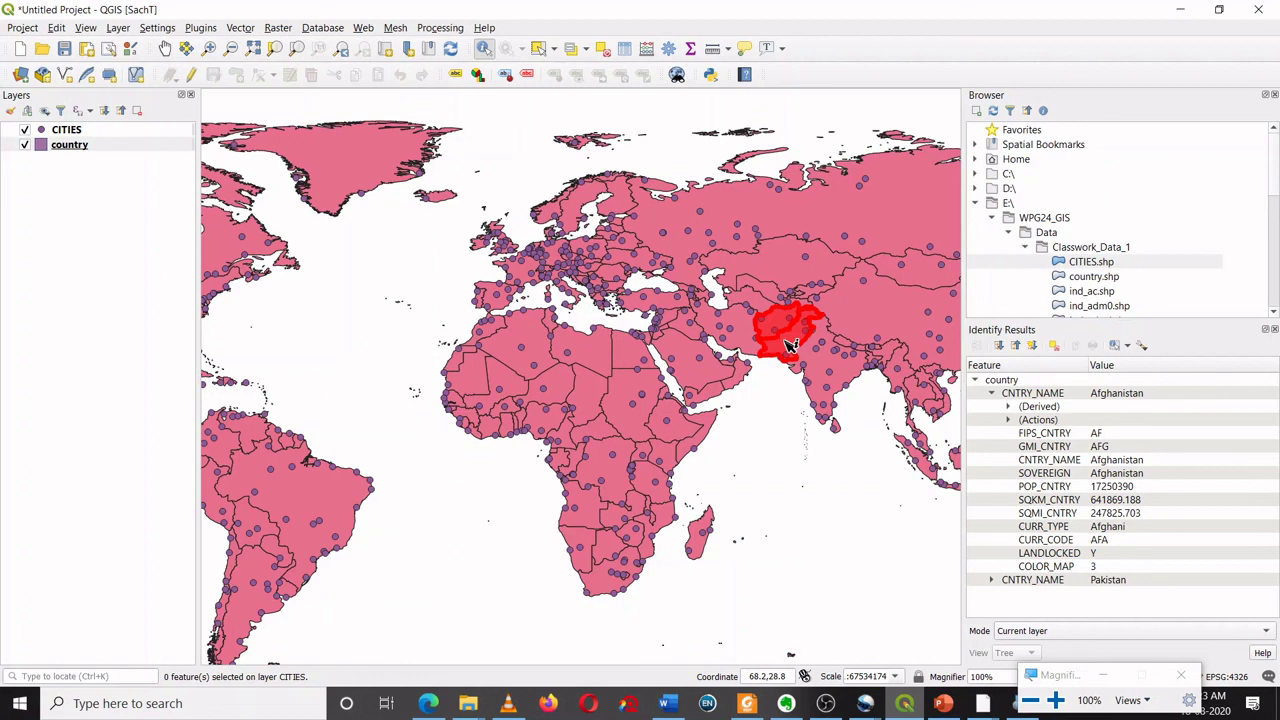
left_click(797, 268)
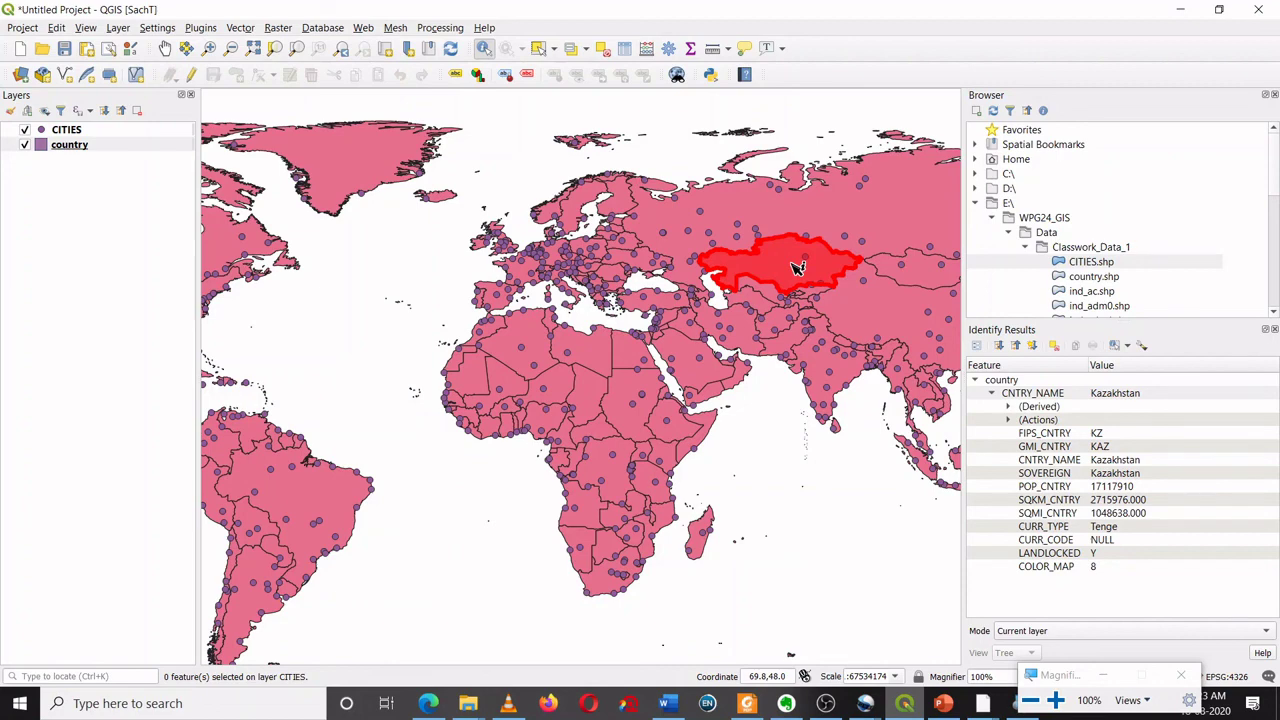
left_click(884, 225)
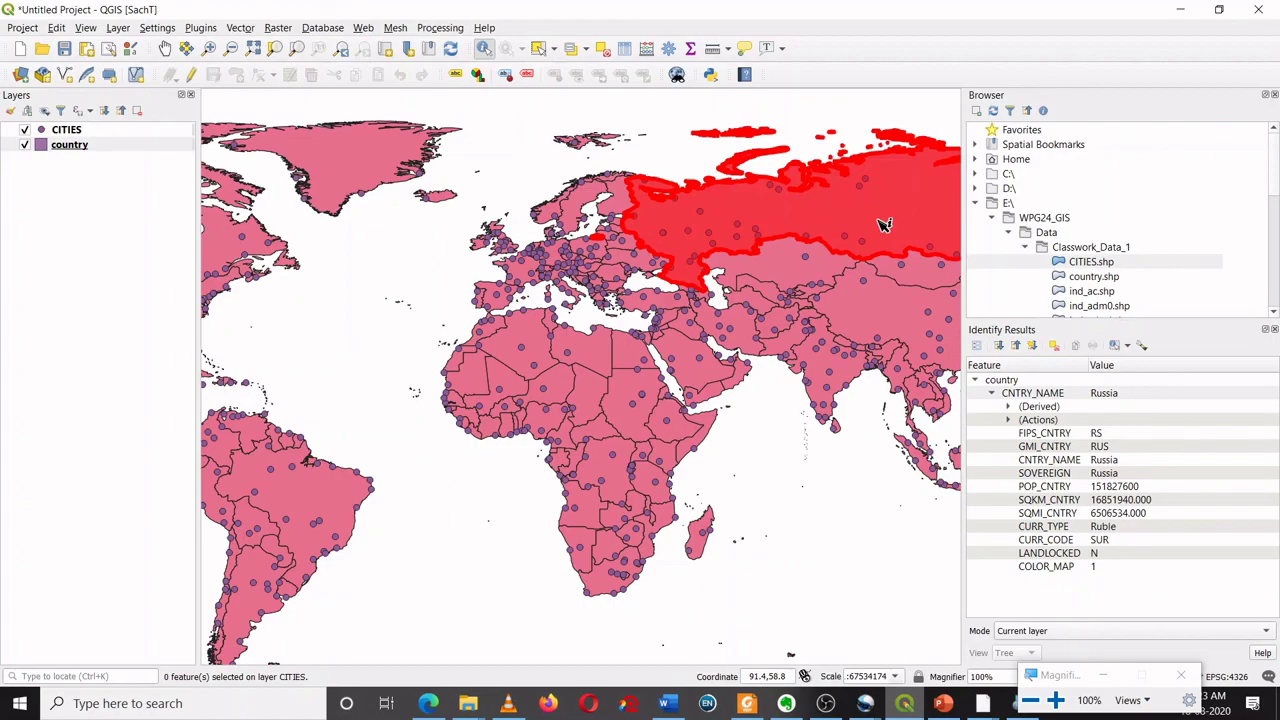